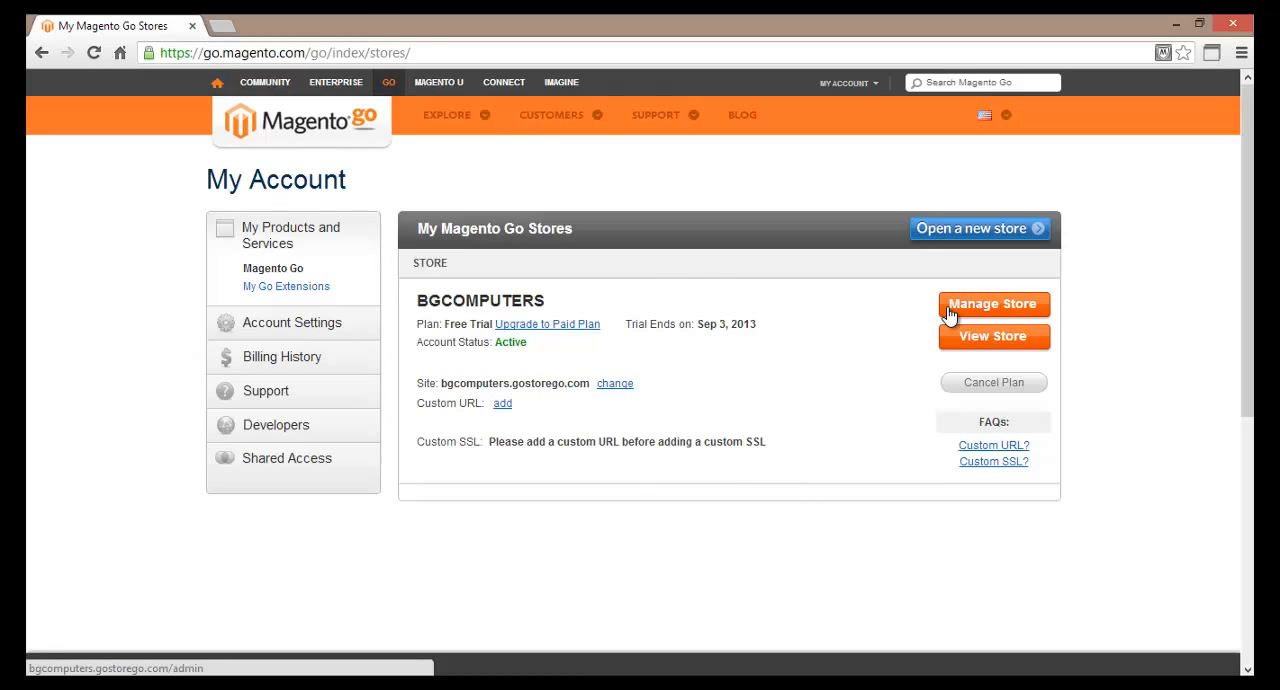
Open the BGCOMPUTERS store's admin site, log in with the prefilled credentials and look over the dashboard.
left_click(950, 310)
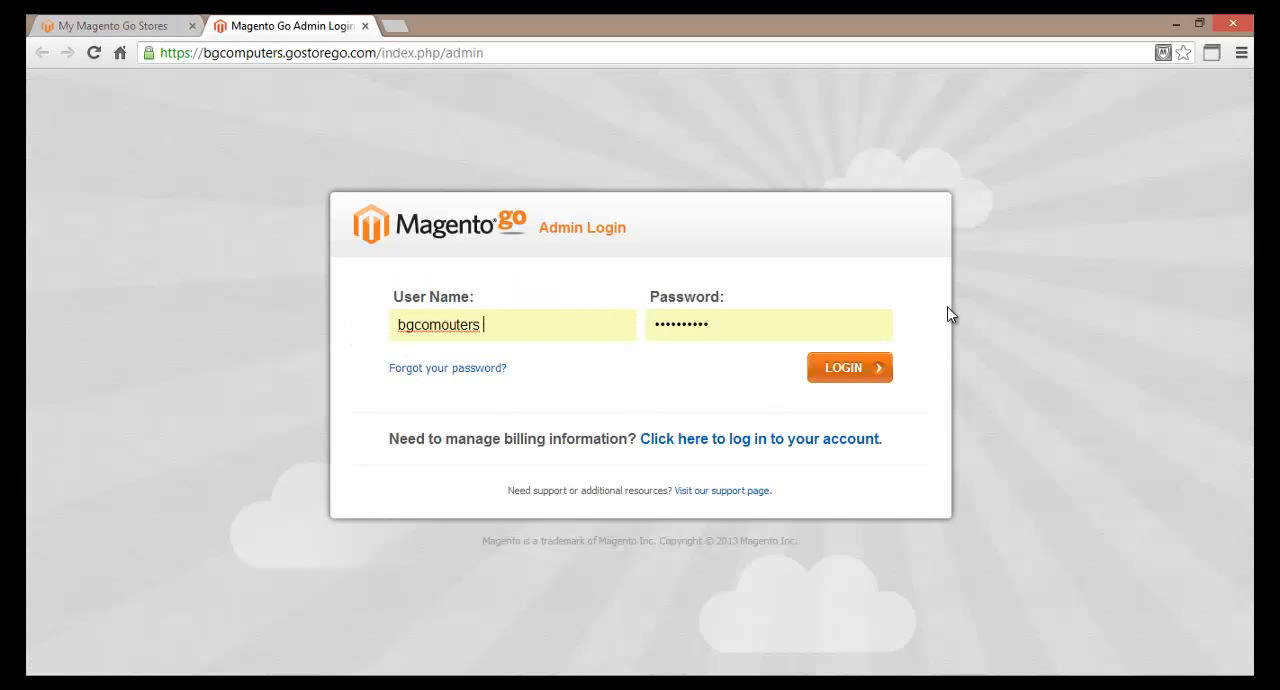
left_click(826, 378)
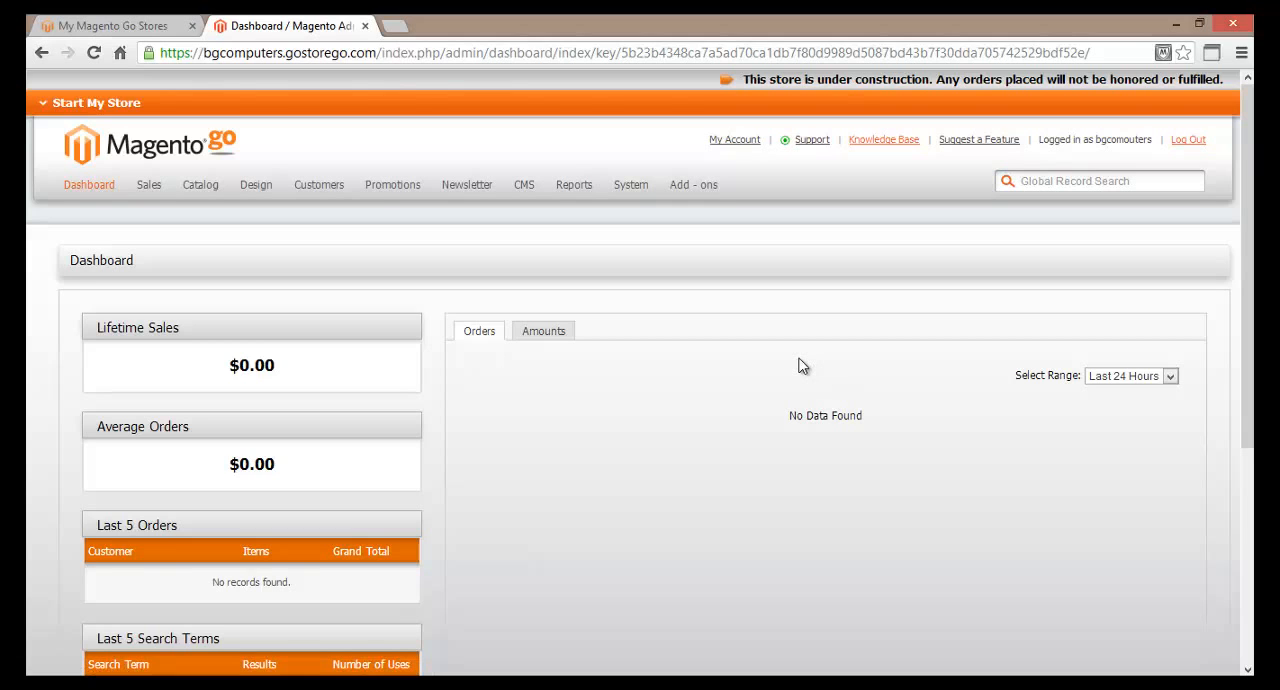
scroll(591, 480, "down", 3)
scroll(591, 478, "up", 3)
Open the catalog's category management page.
mouse_move(204, 193)
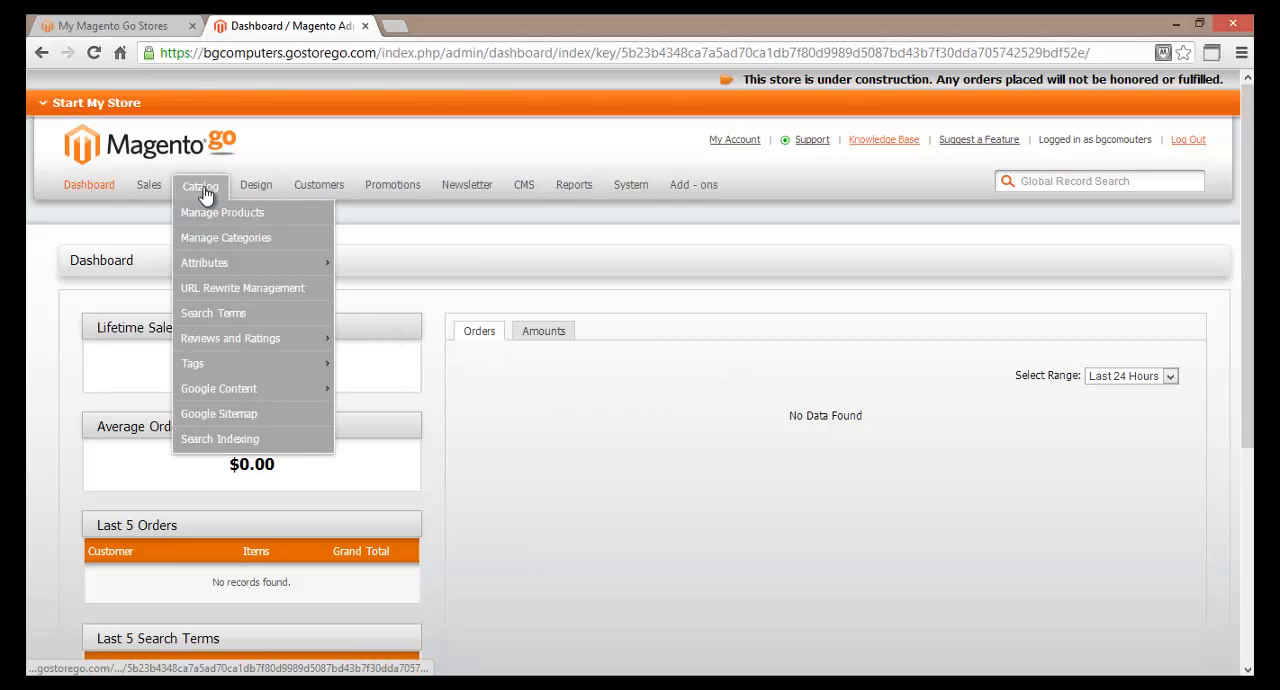
left_click(197, 250)
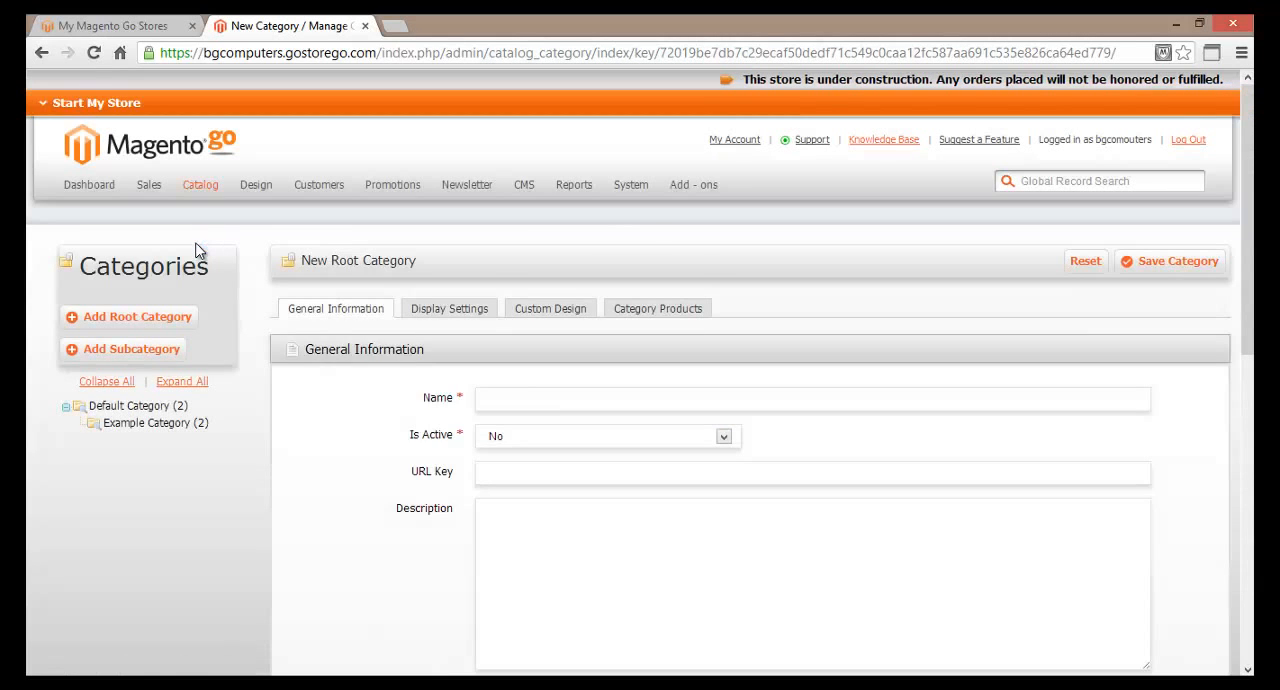
scroll(275, 440, "down", 1)
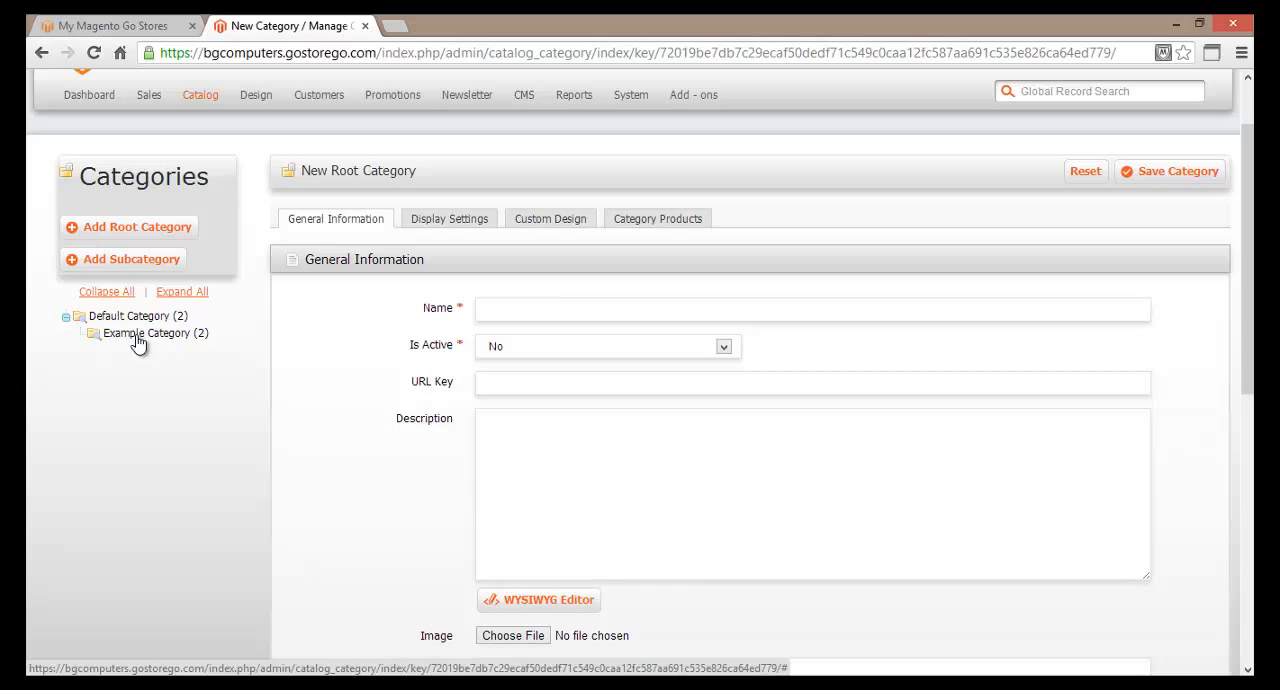
Examine the general information settings of the existing Example Category.
left_click(138, 335)
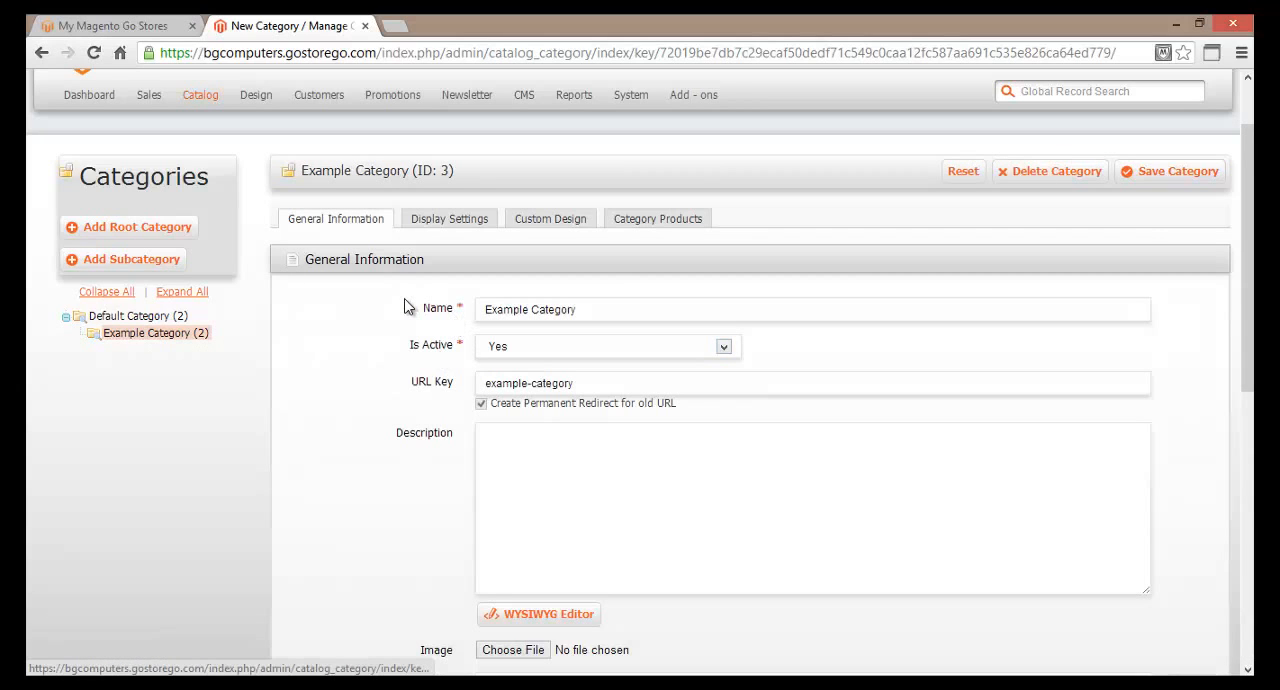
scroll(352, 381, "down", 5)
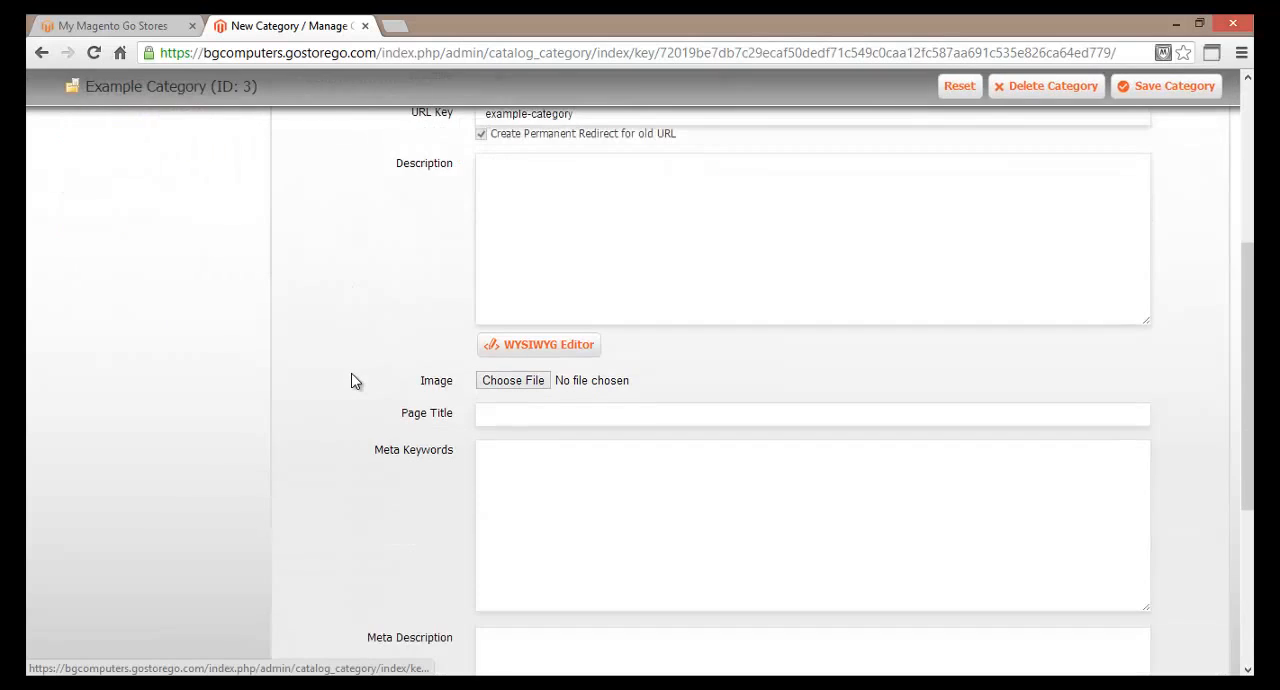
scroll(352, 381, "down", 3)
scroll(354, 377, "up", 12)
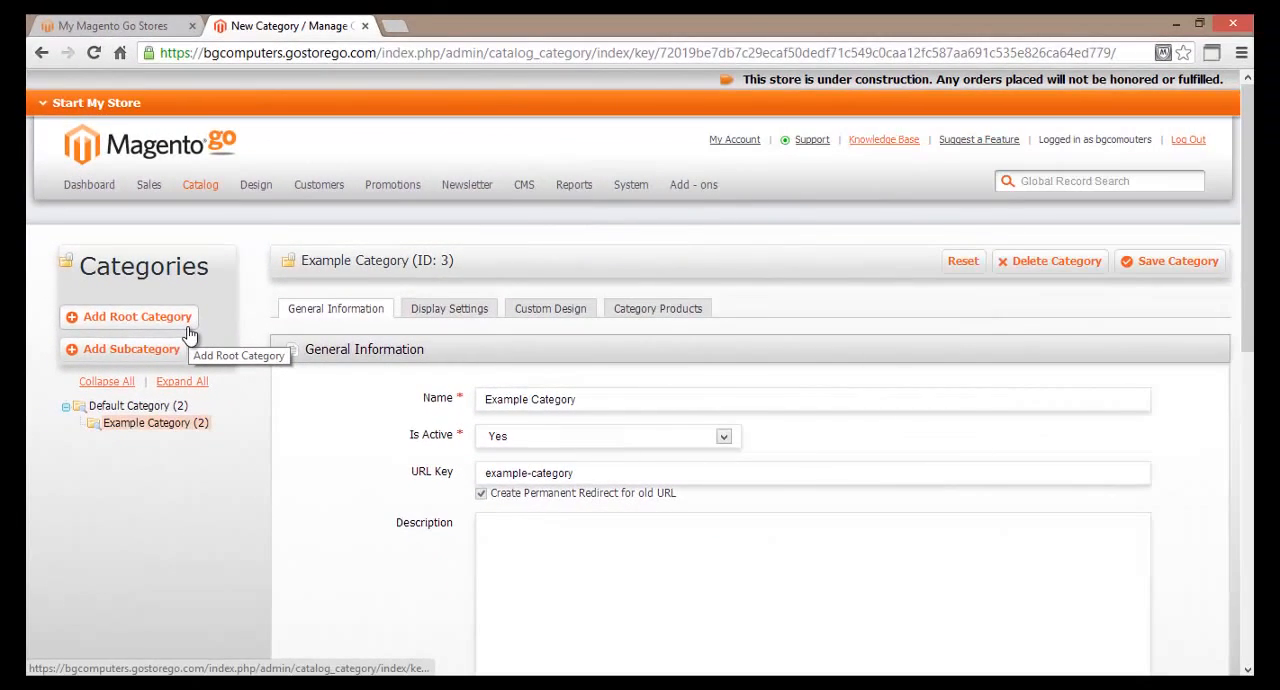
Start a new root category and look through its general information fields.
left_click(190, 333)
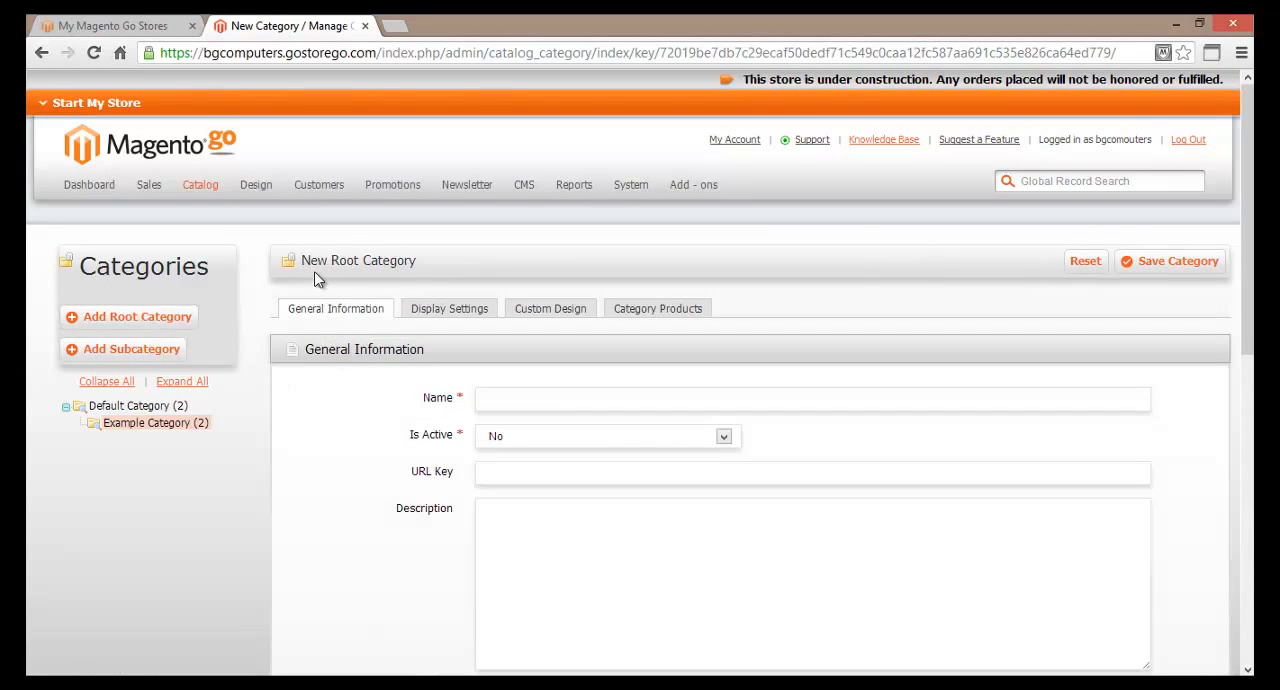
scroll(340, 446, "down", 4)
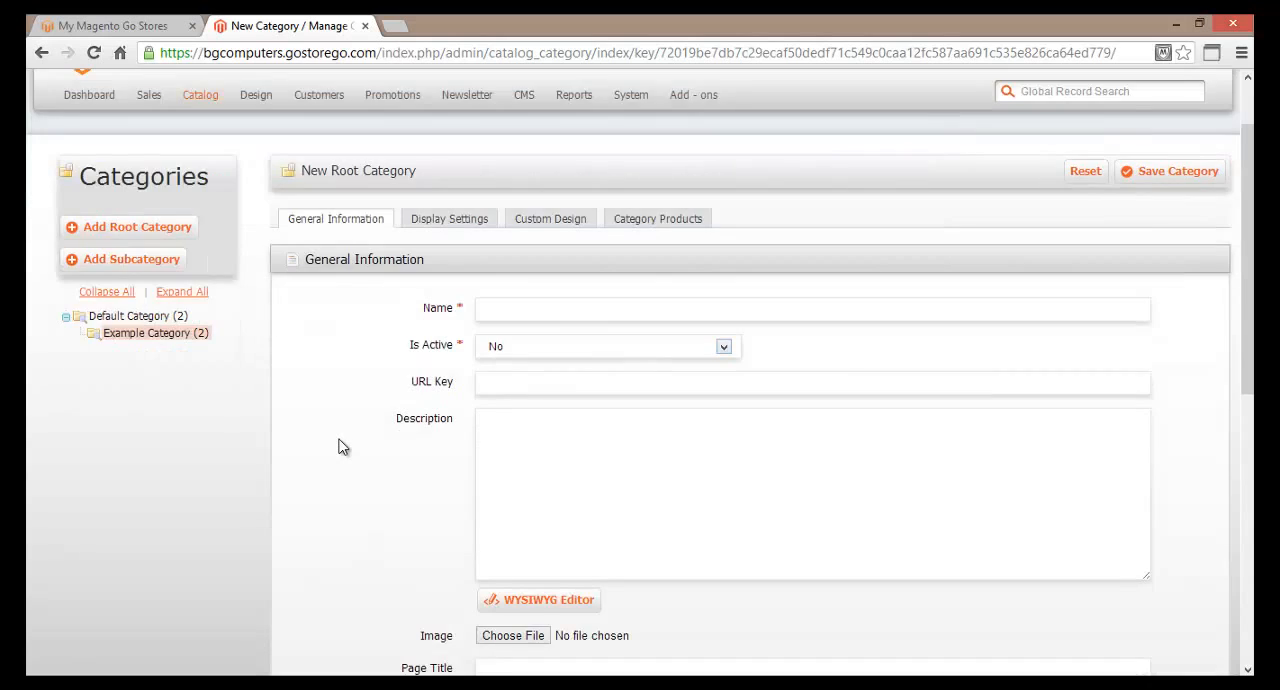
scroll(340, 446, "down", 2)
scroll(340, 446, "up", 8)
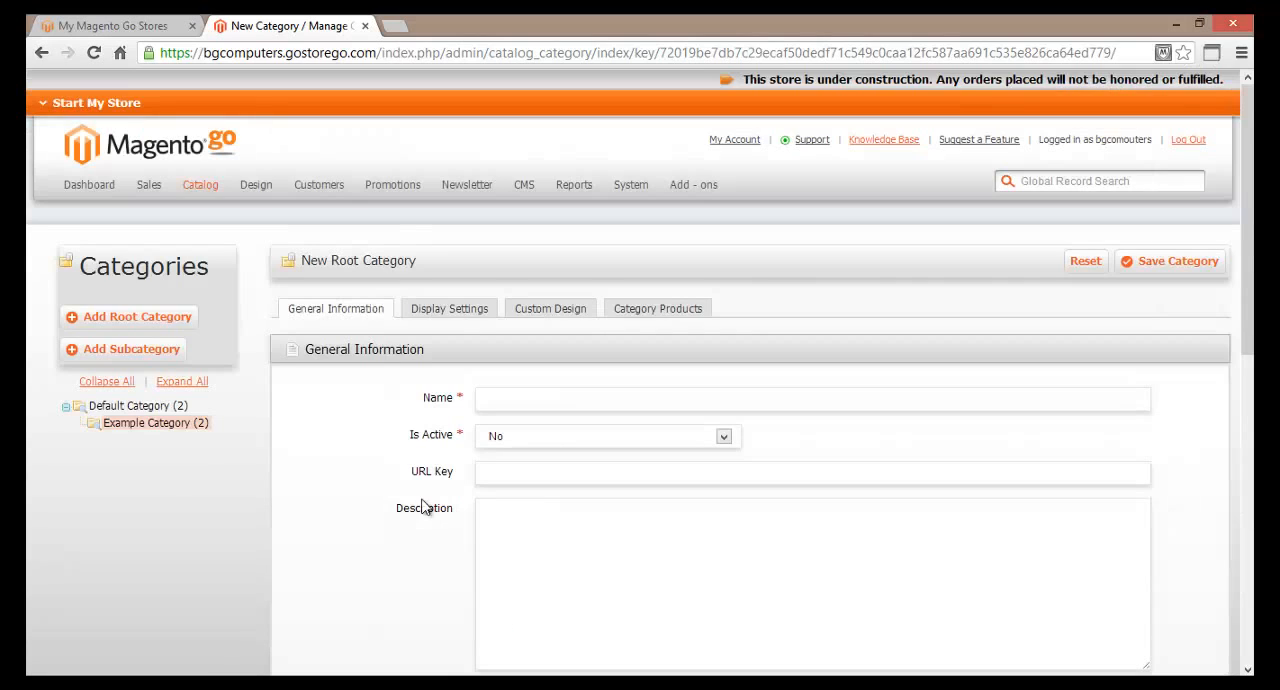
left_click(372, 508)
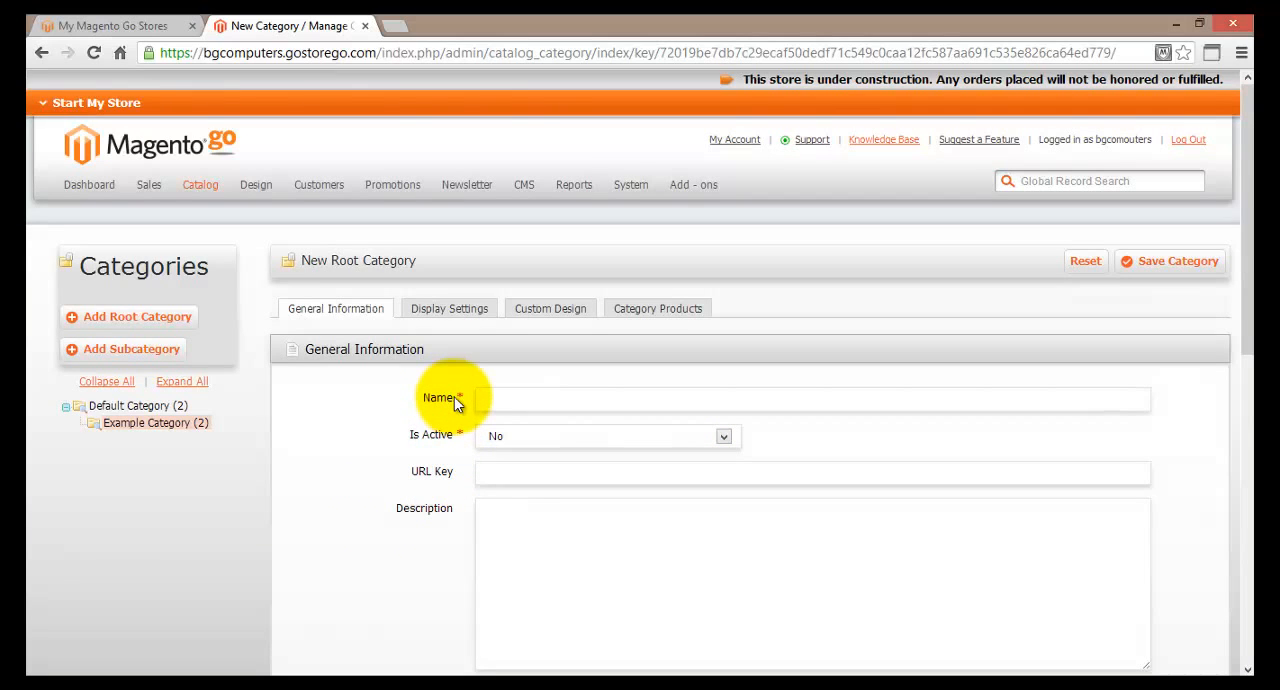
scroll(457, 442, "down", 7)
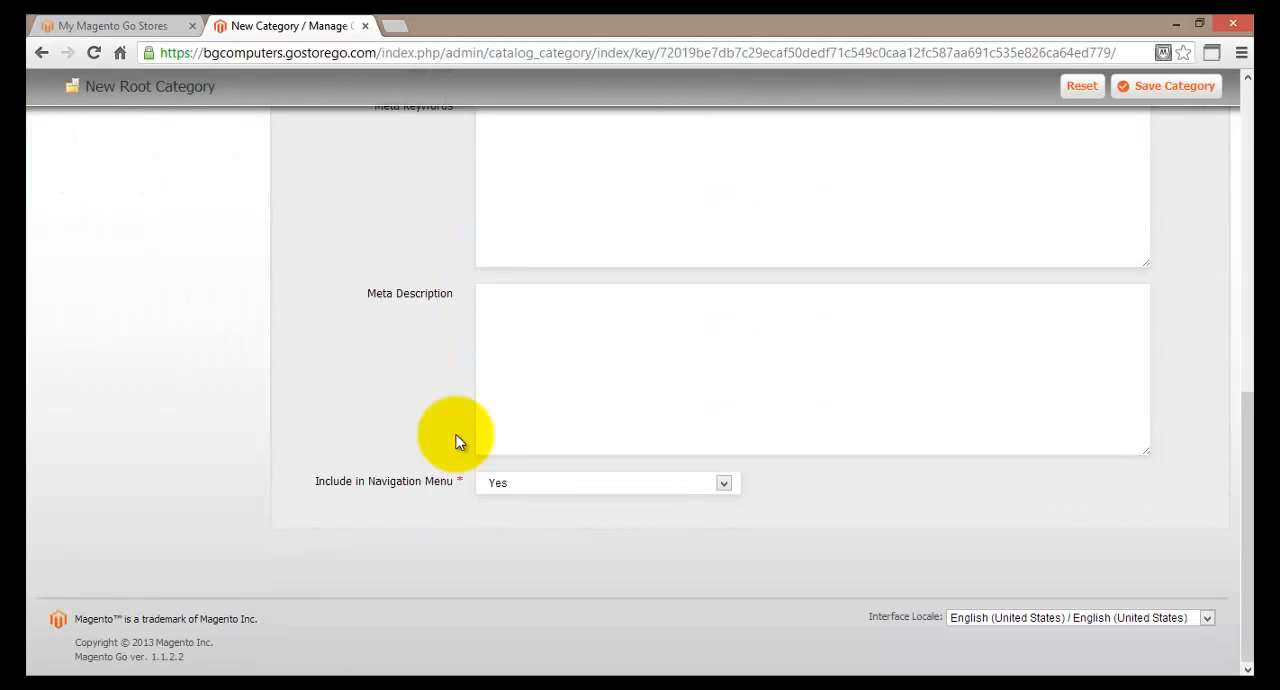
scroll(391, 491, "up", 10)
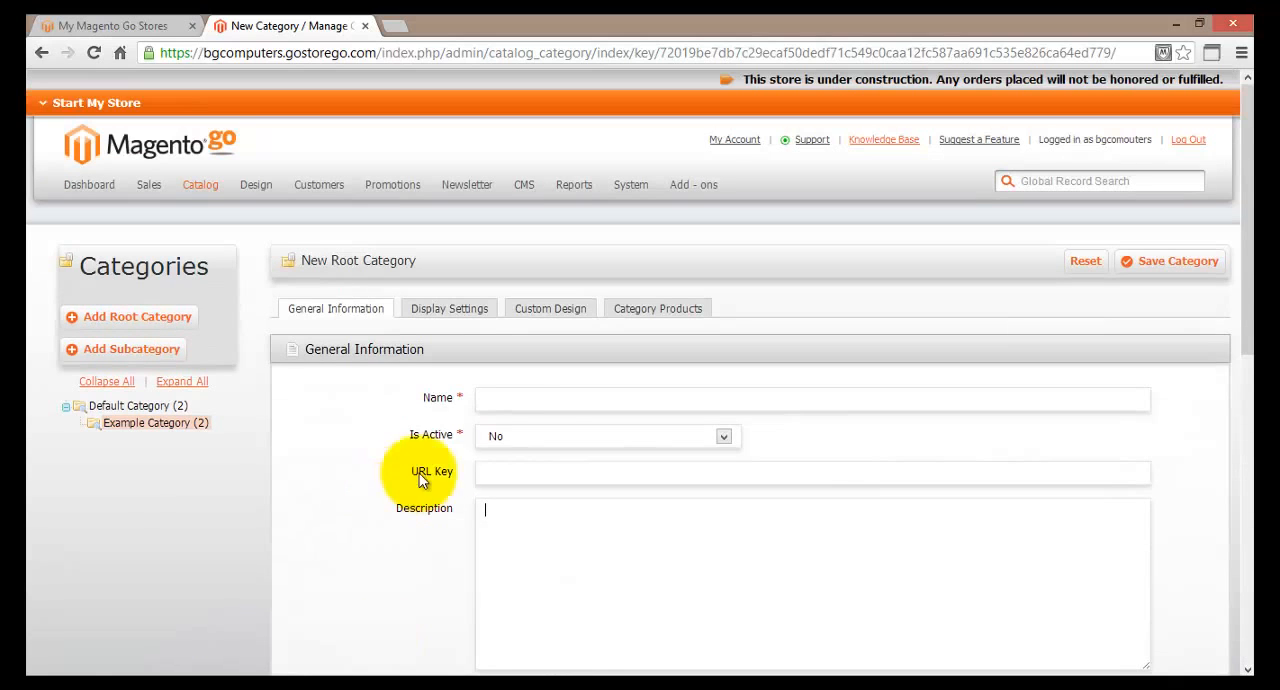
Name the new root category Memory and set Is Active to Yes.
left_click(510, 400)
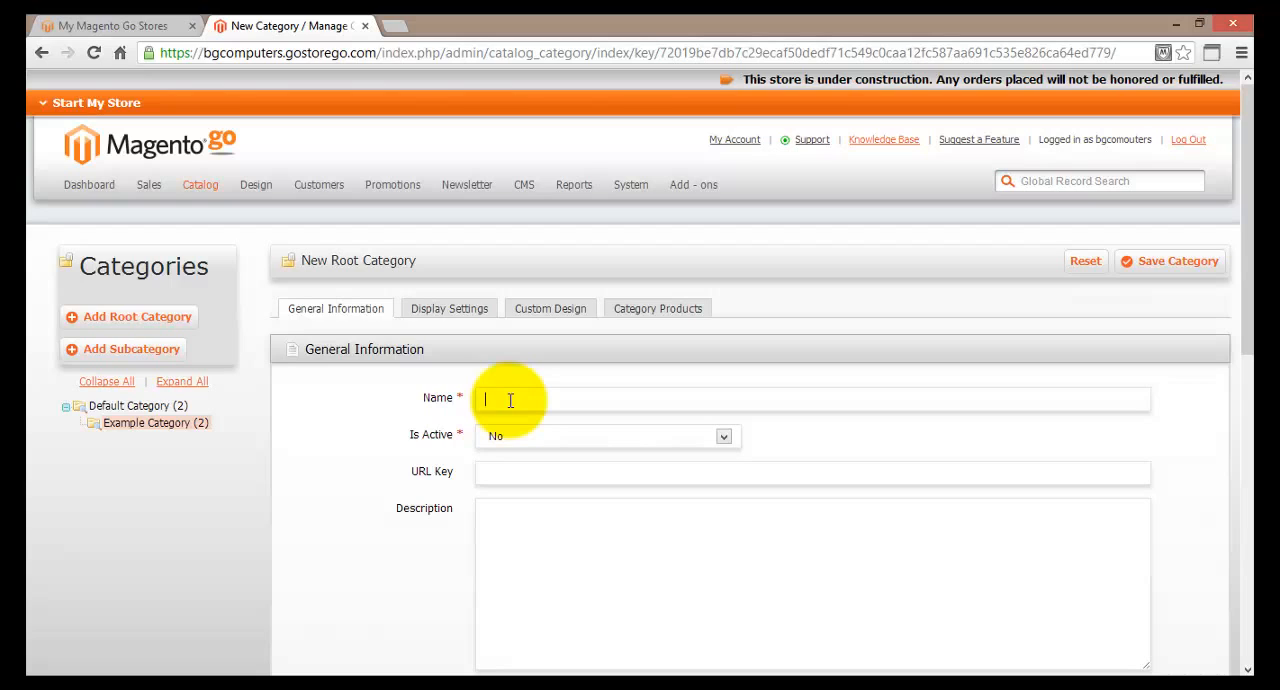
type("Memory")
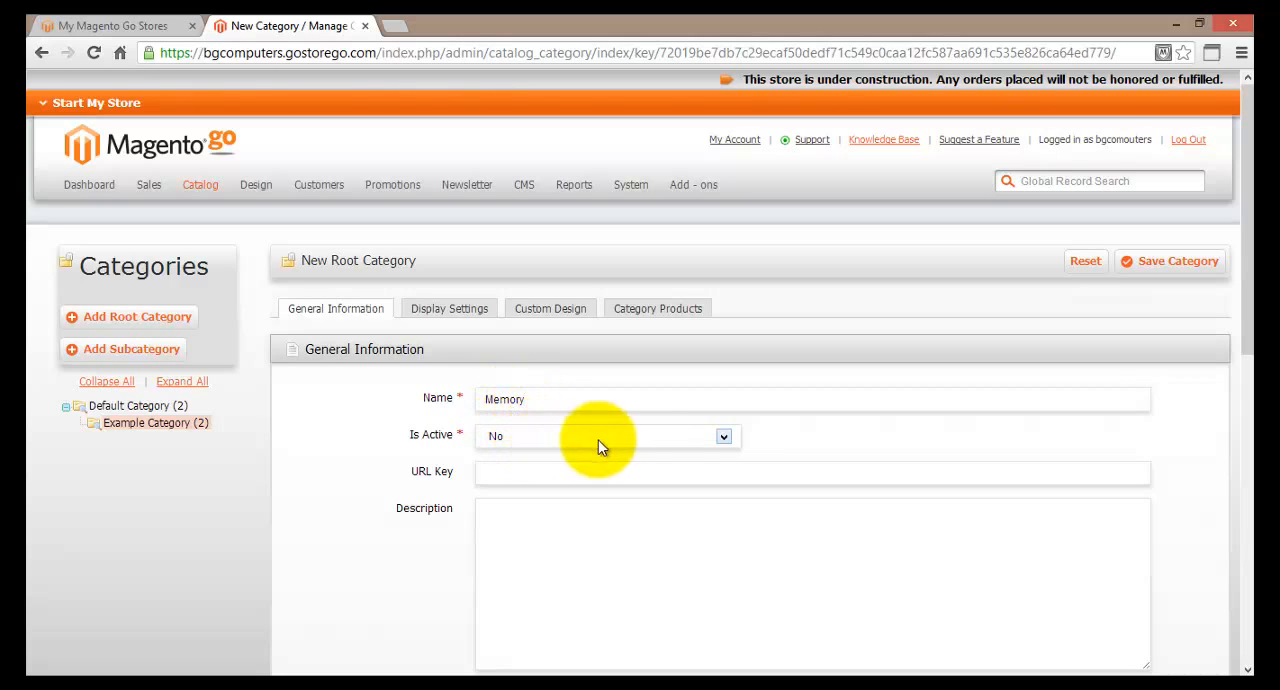
left_click(724, 438)
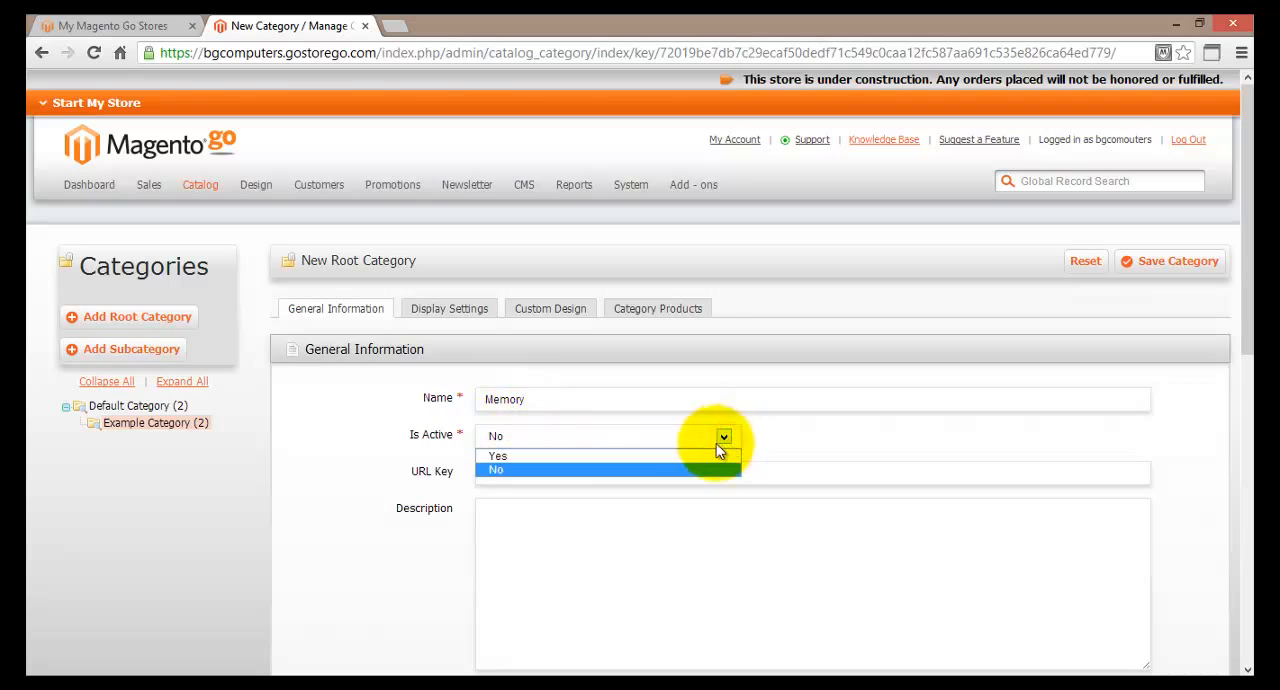
left_click(703, 456)
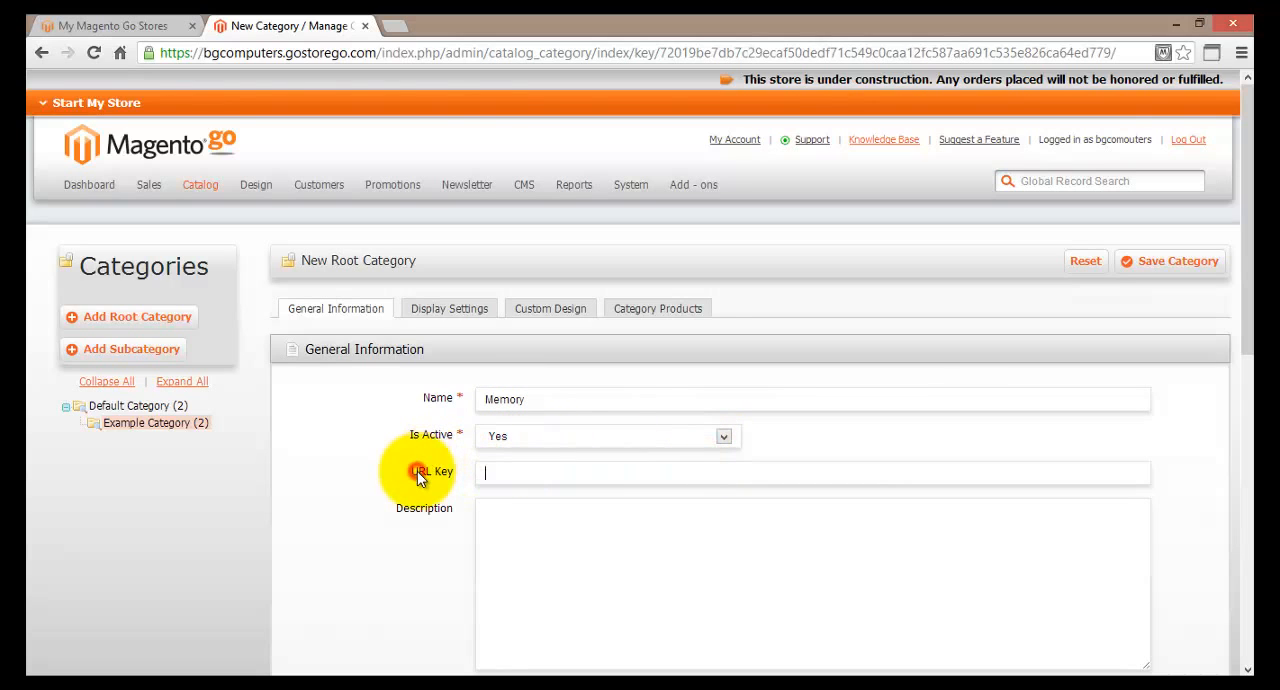
Review the new category's URL key, description, image, page title, meta and navigation menu fields.
scroll(418, 477, "down", 2)
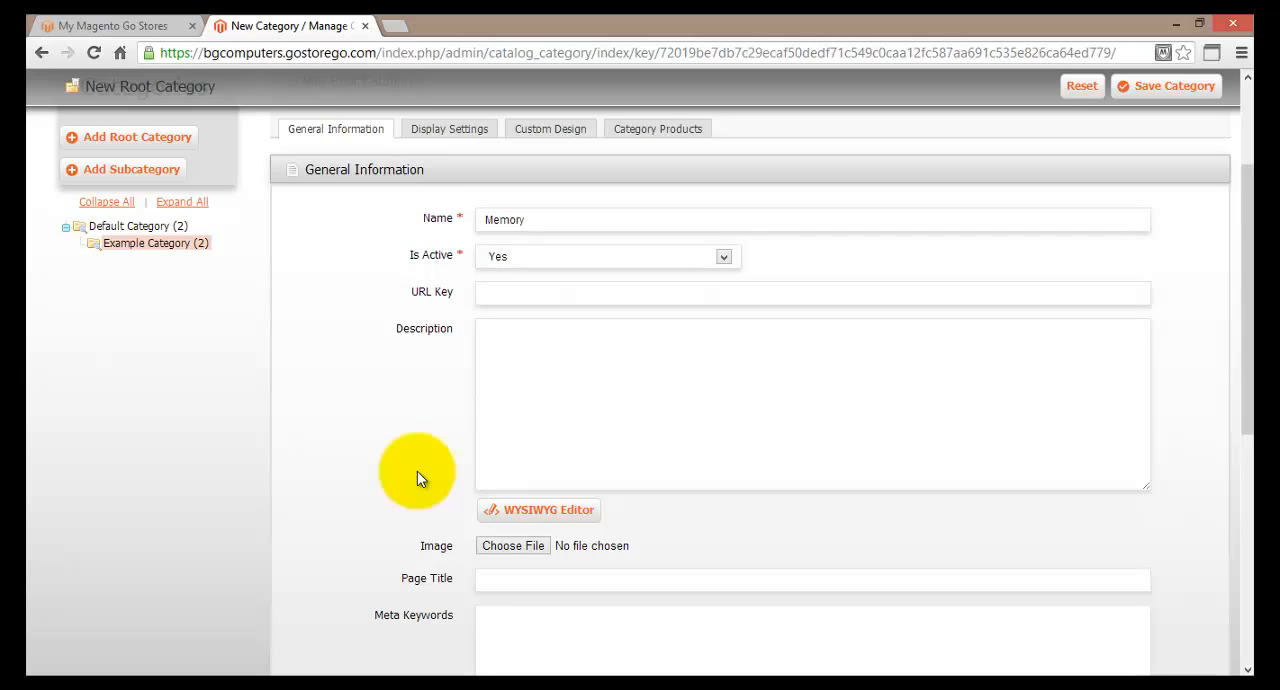
left_click(432, 334)
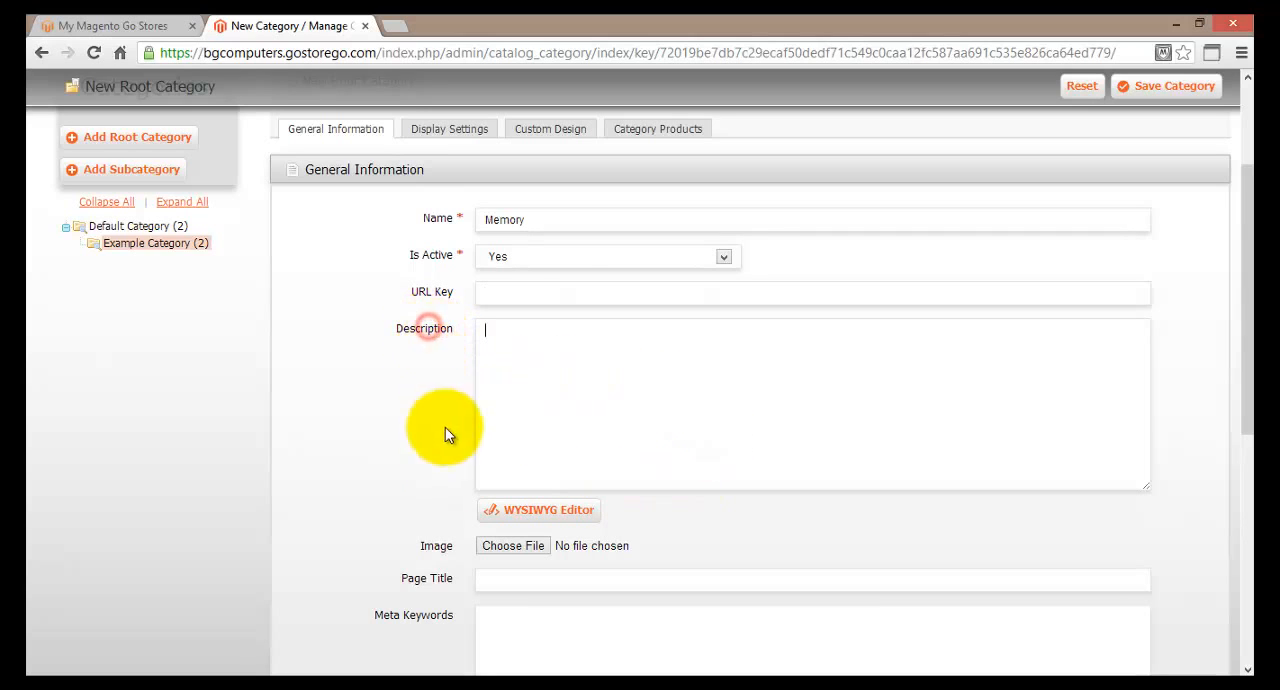
left_click(425, 578)
left_click(399, 617)
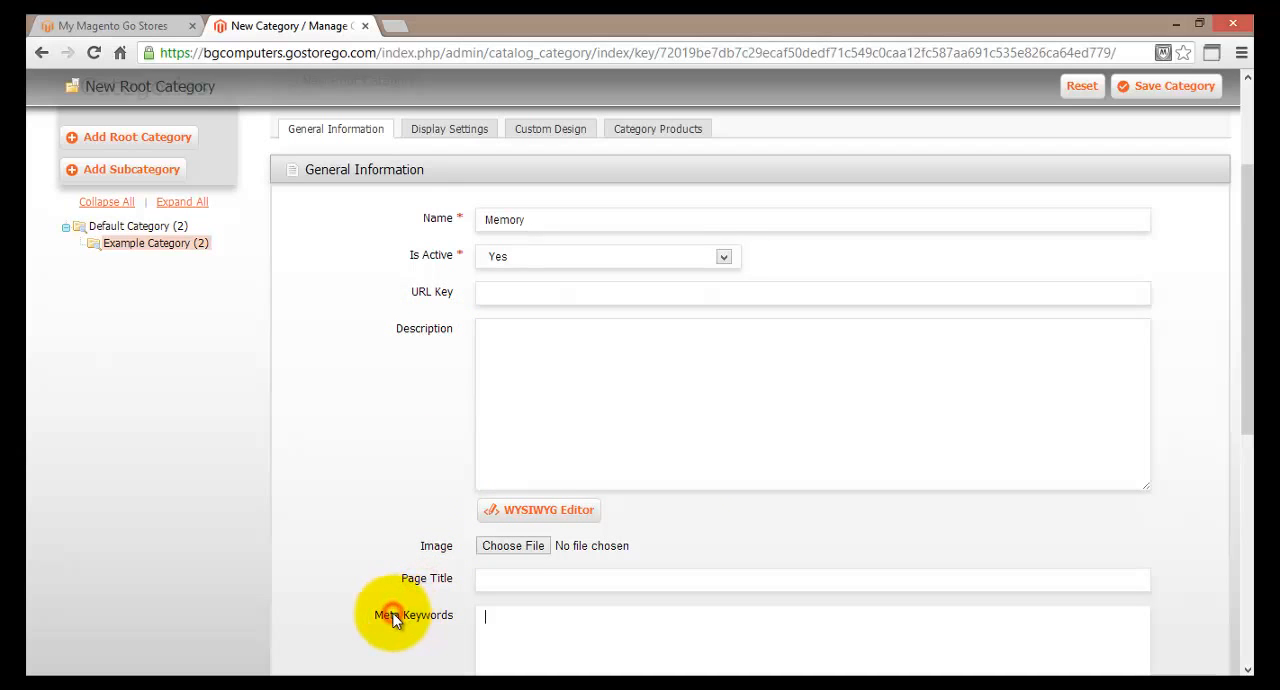
scroll(395, 615, "down", 3)
scroll(412, 545, "down", 2)
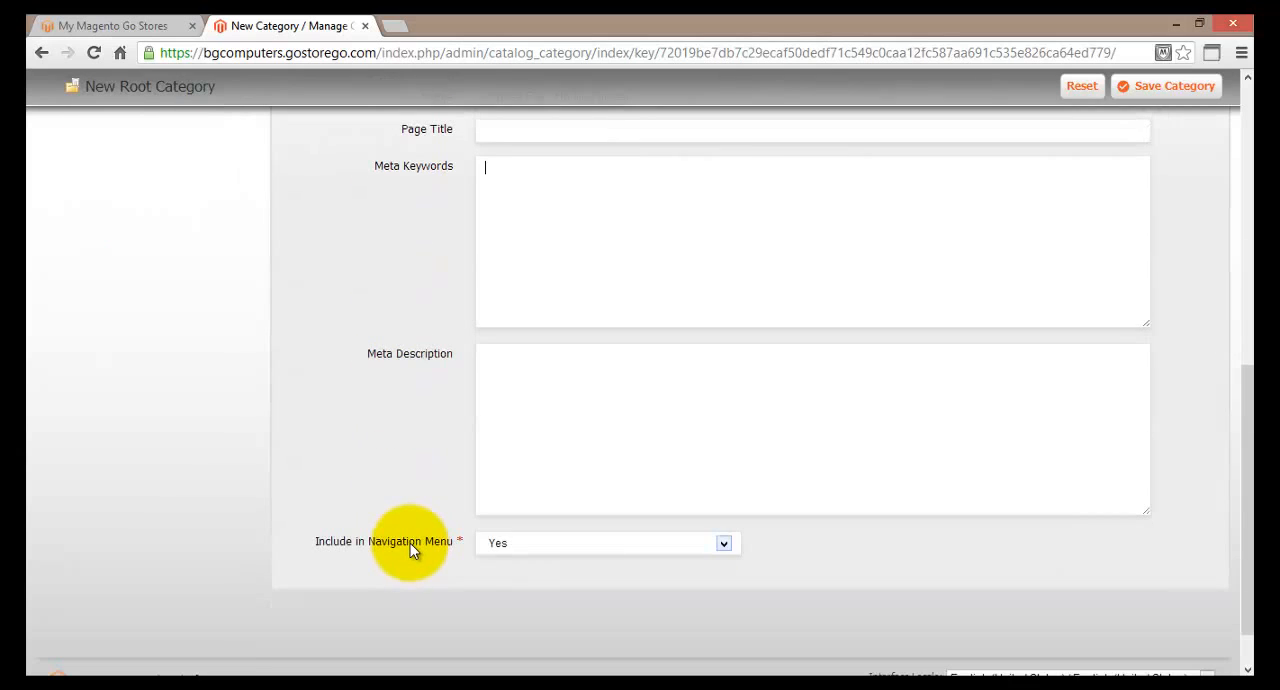
scroll(411, 548, "up", 4)
scroll(410, 543, "up", 1)
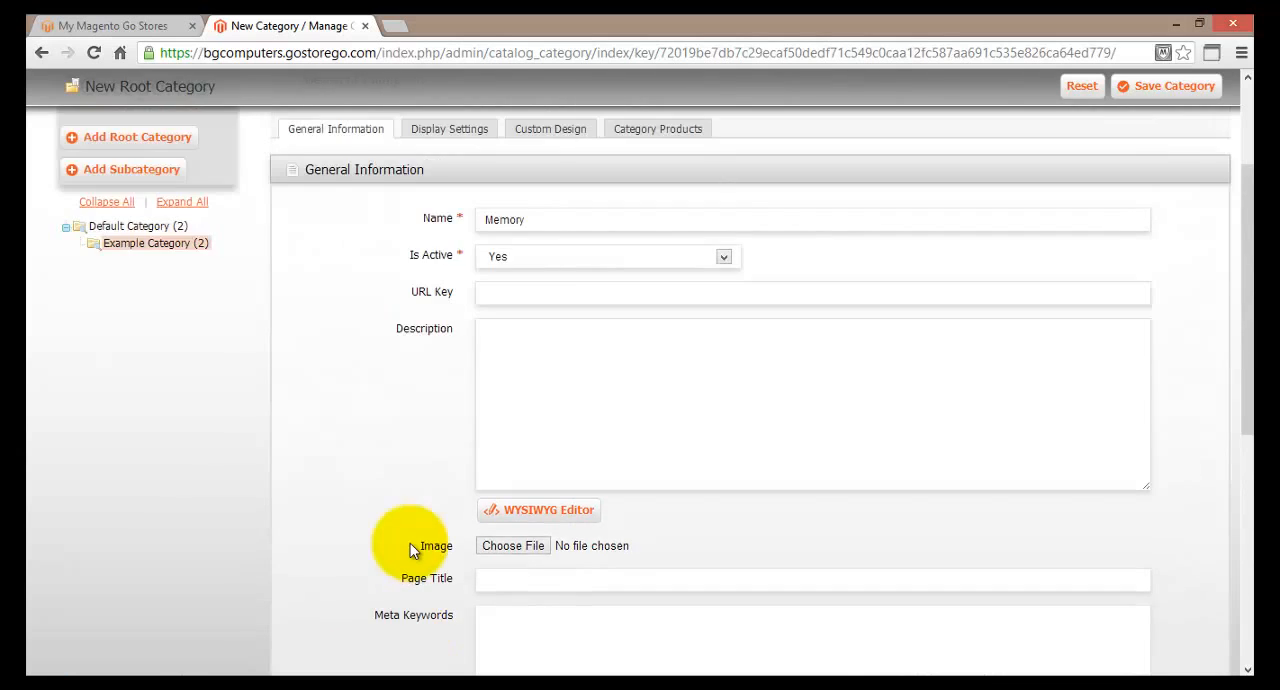
scroll(410, 543, "down", 2)
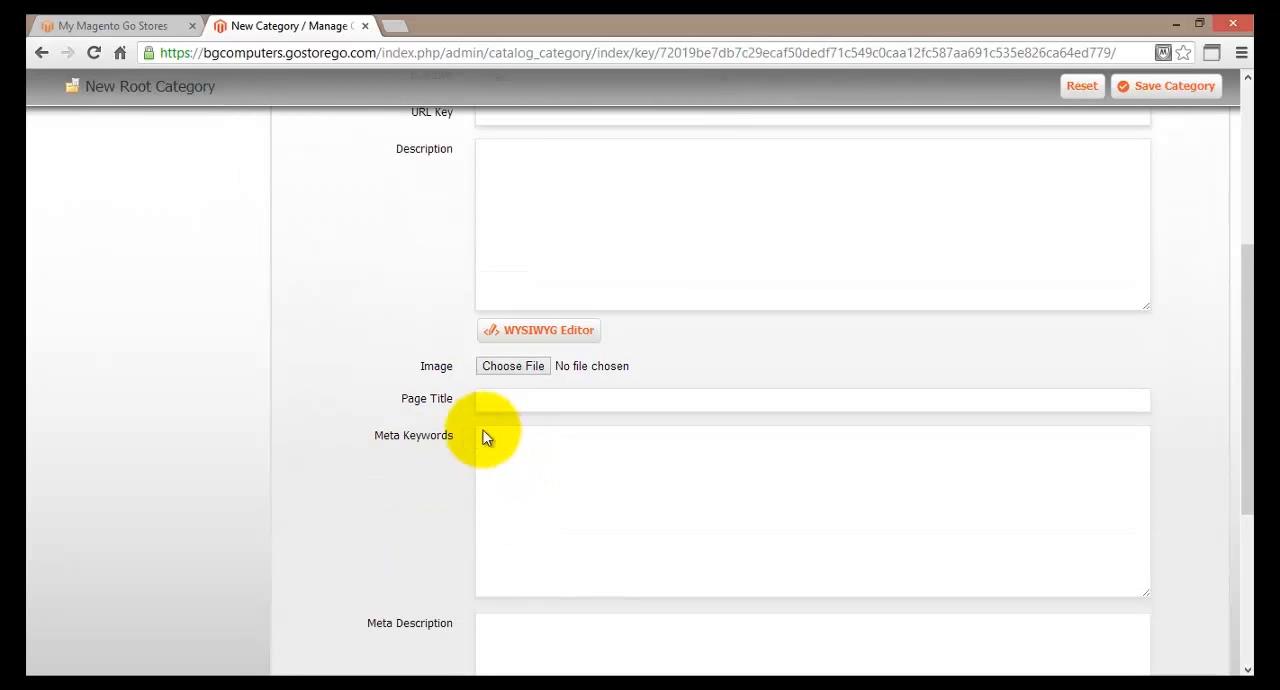
scroll(403, 434, "up", 1)
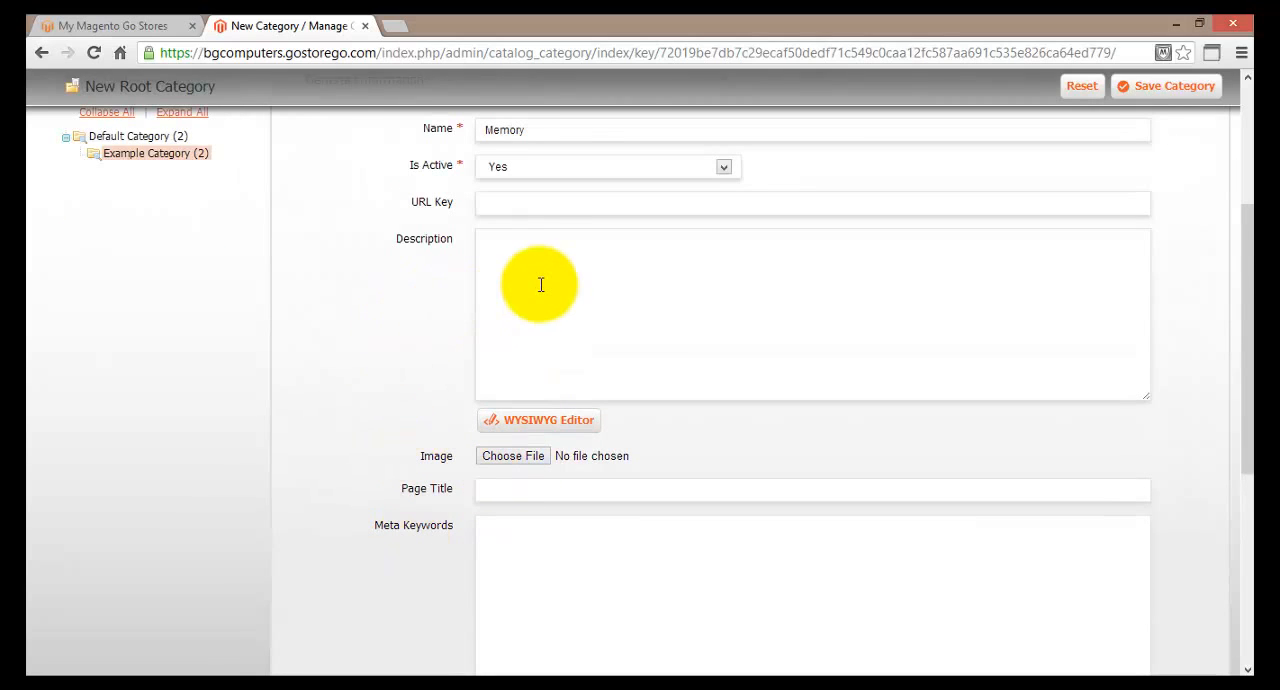
Enter "Memory devices for comouters" as the category's page title.
left_click(498, 490)
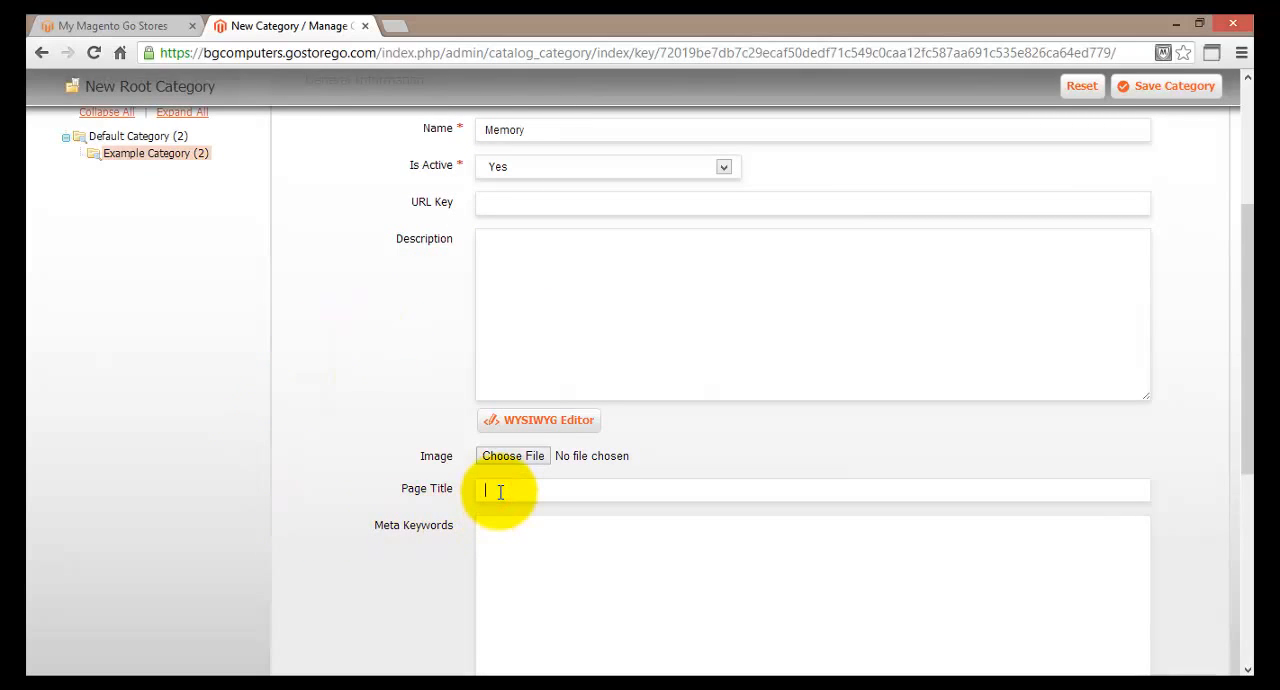
type("Memory devices for comouter")
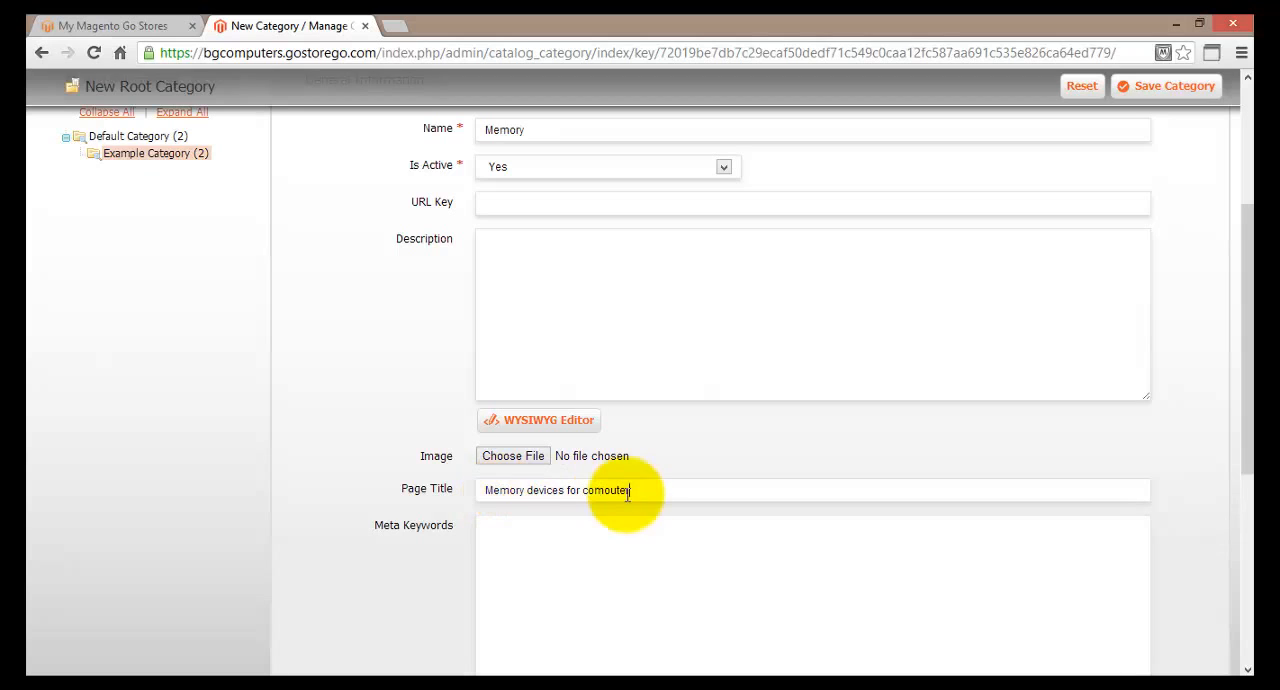
type("s")
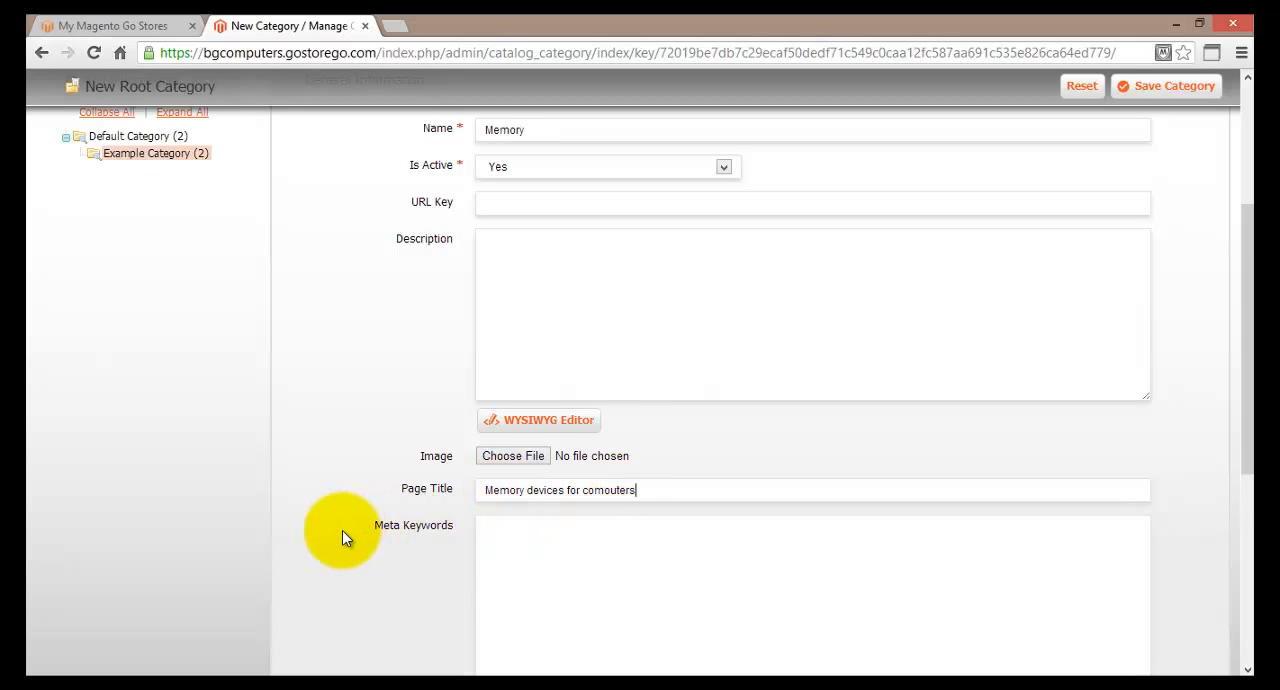
Attach the image file $T2eC16RHJHsFGk3f0)GgBRzw4tKY+w~~60_3 from the BGComputers images folder to the category.
scroll(342, 531, "down", 1)
left_click_drag(648, 400, 471, 398)
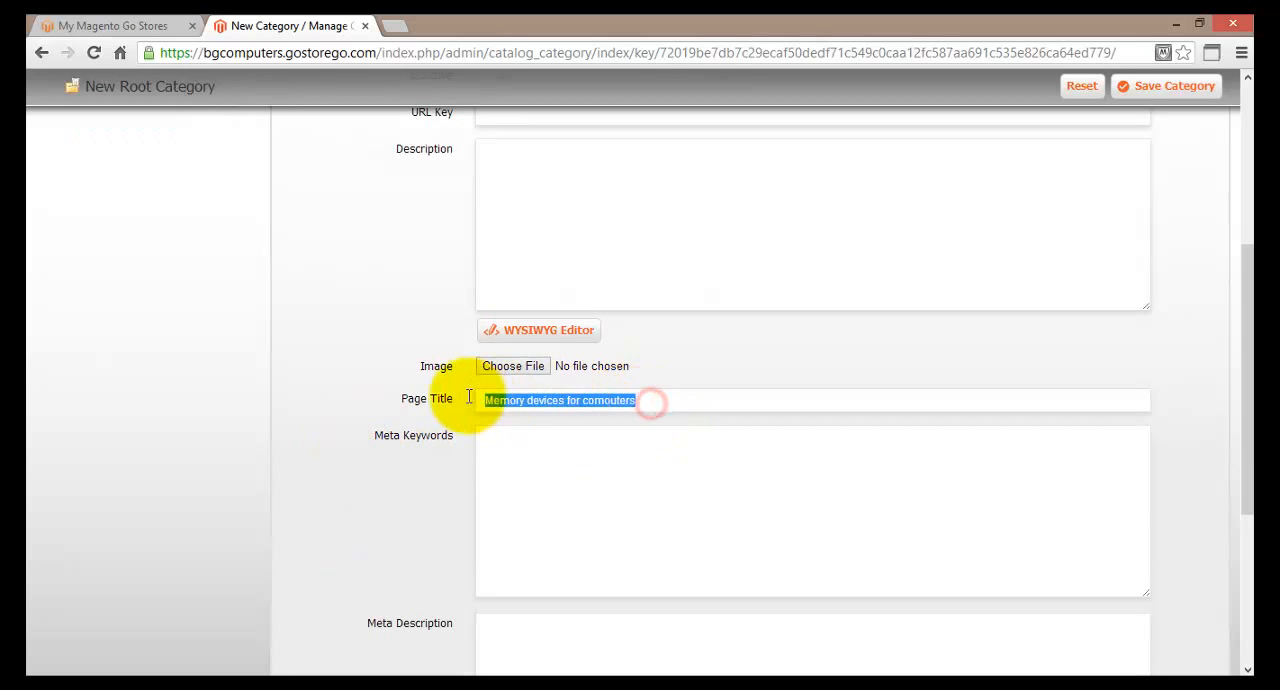
scroll(363, 515, "up", 2)
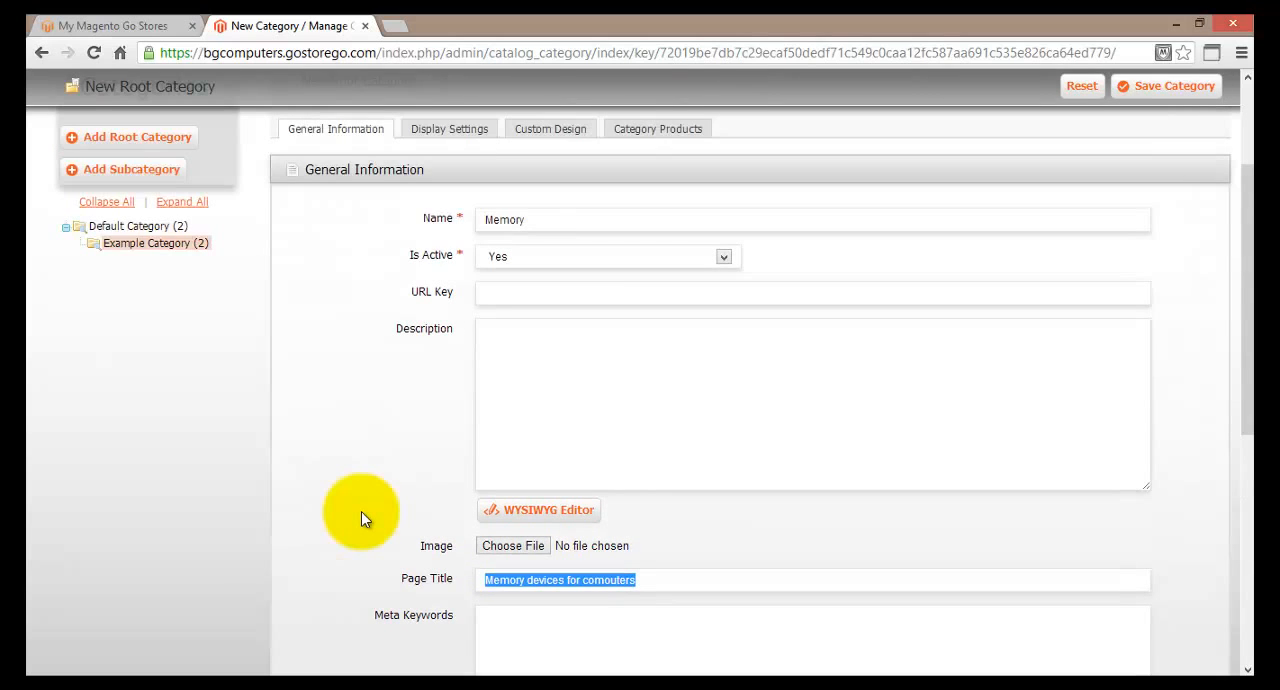
scroll(361, 511, "down", 2)
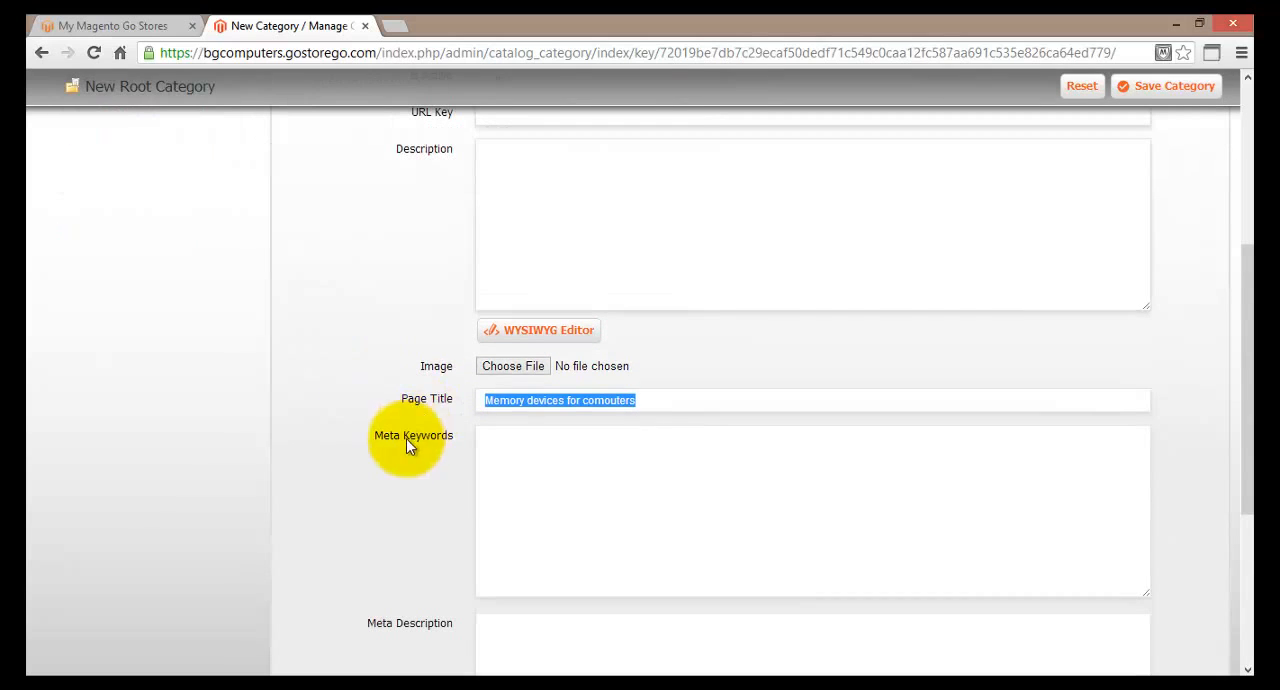
left_click(503, 370)
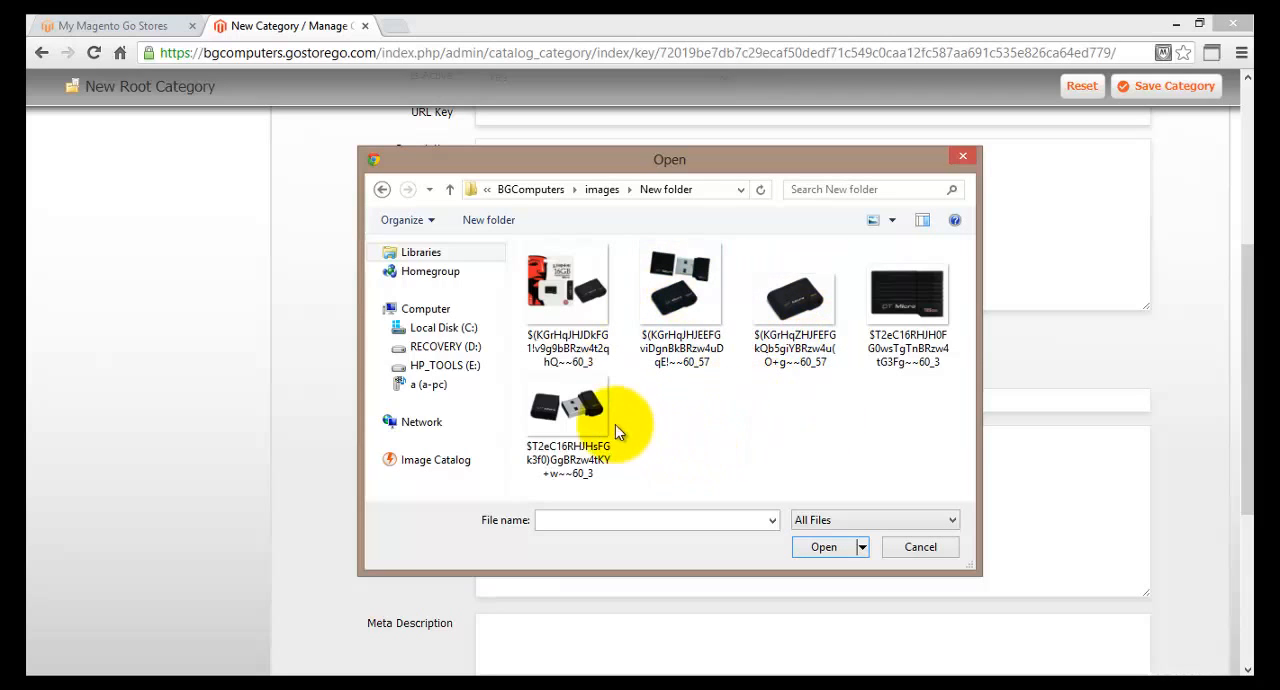
left_click(600, 405)
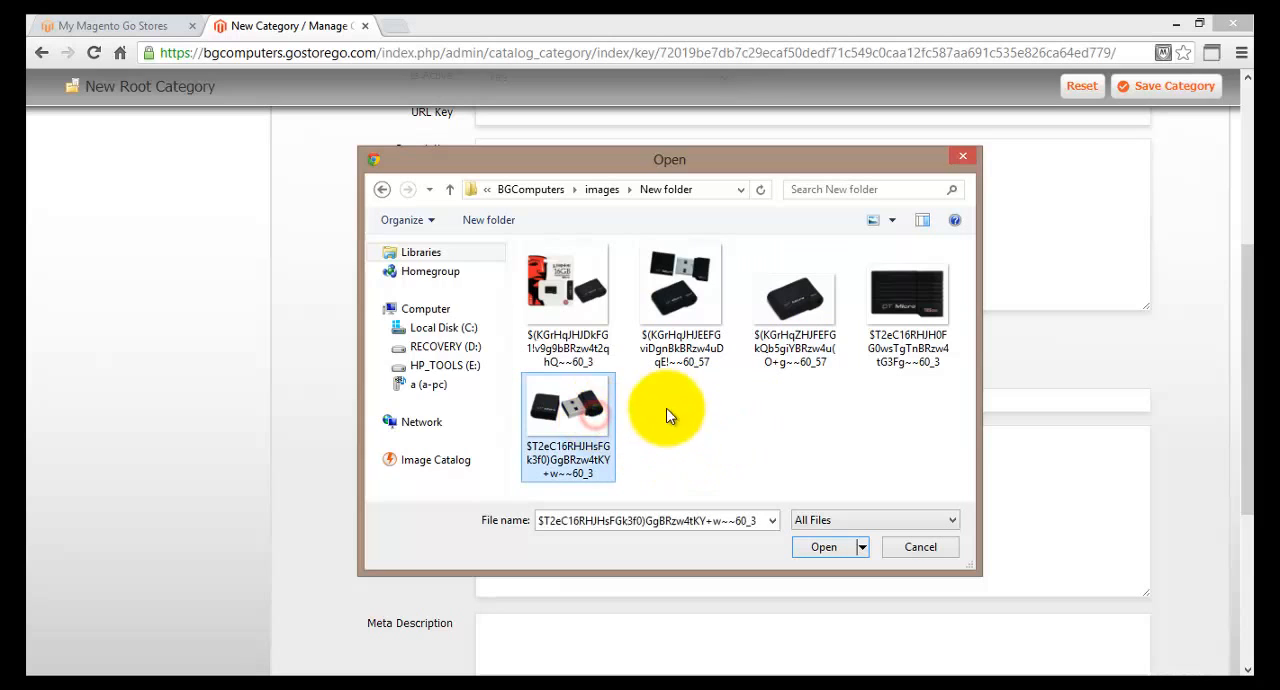
left_click(823, 547)
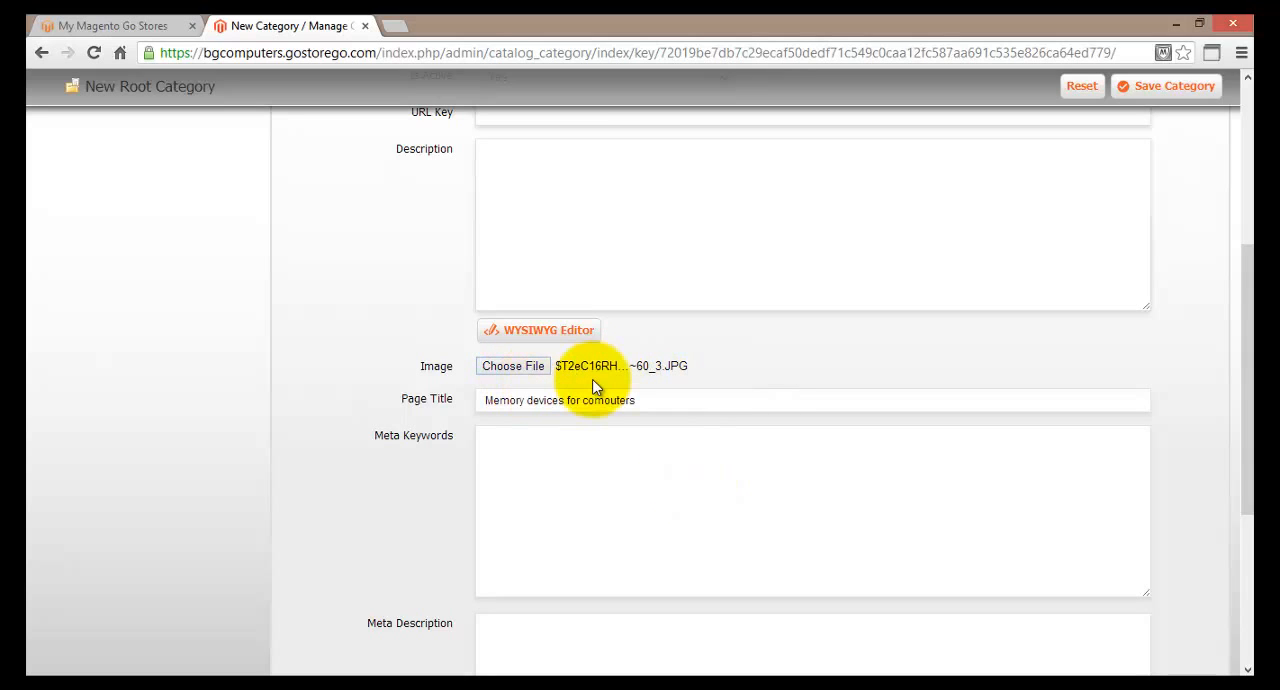
scroll(593, 382, "down", 2)
scroll(593, 378, "up", 1)
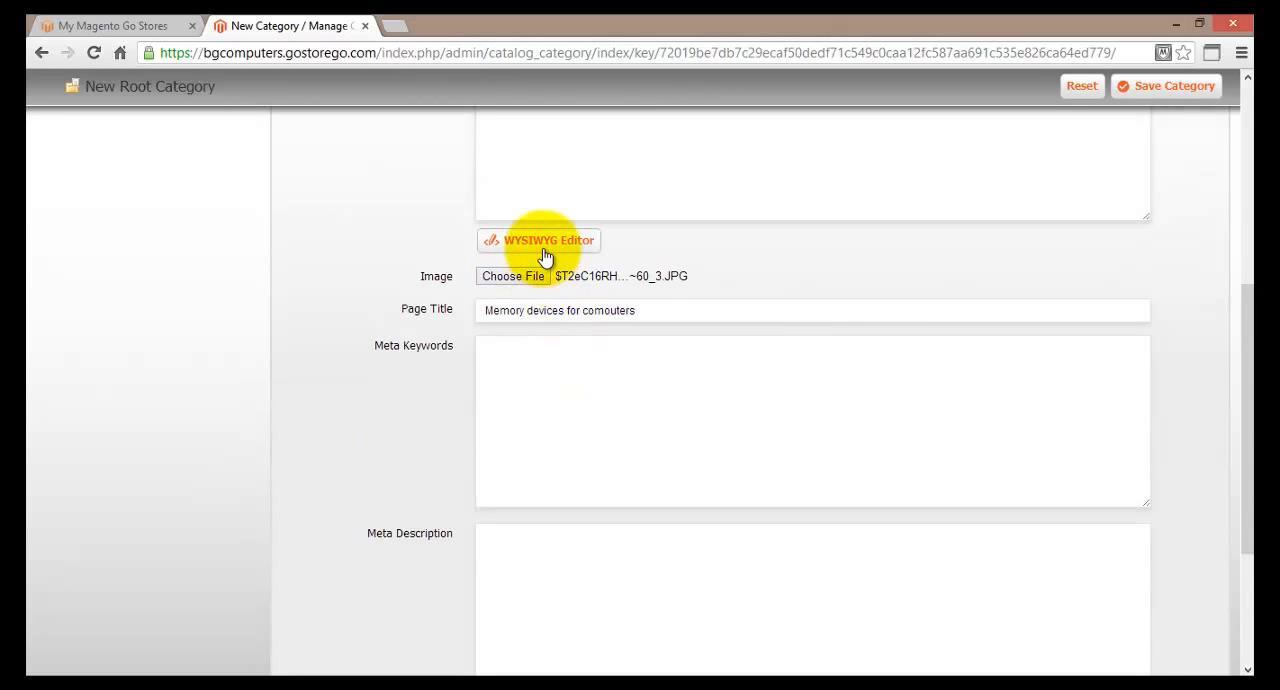
Enter "Memory devices for computers" as the category's description.
scroll(545, 258, "up", 2)
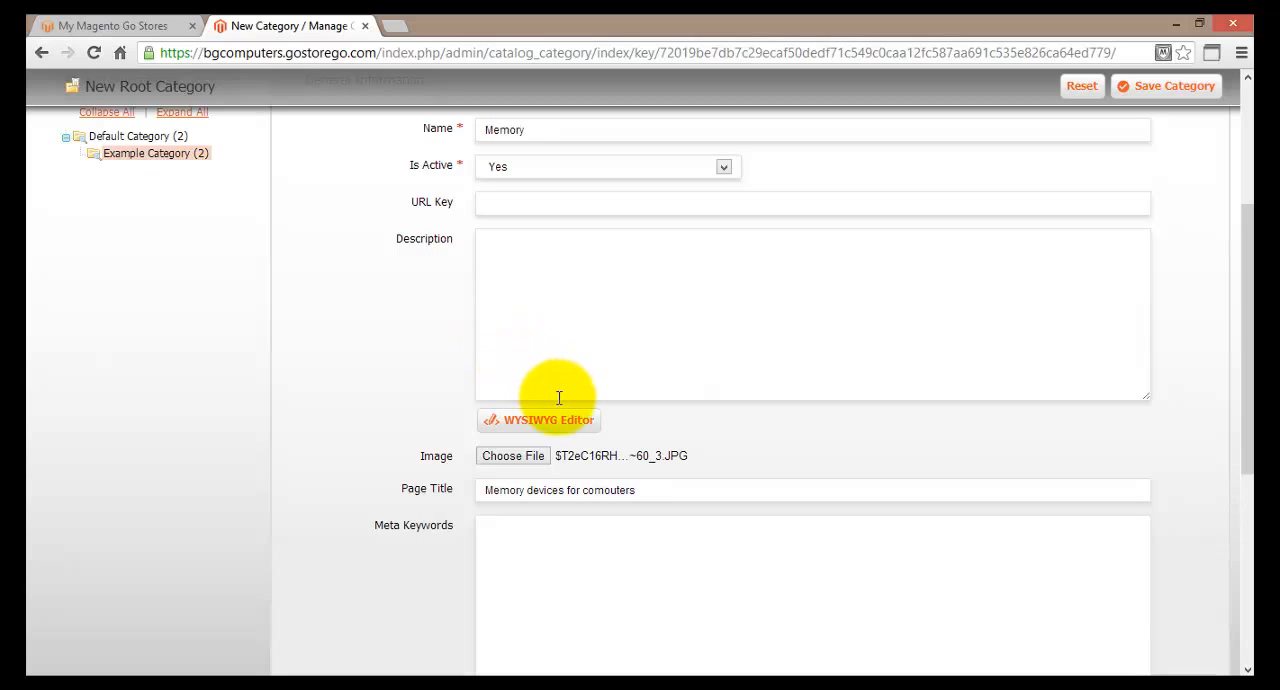
left_click(560, 326)
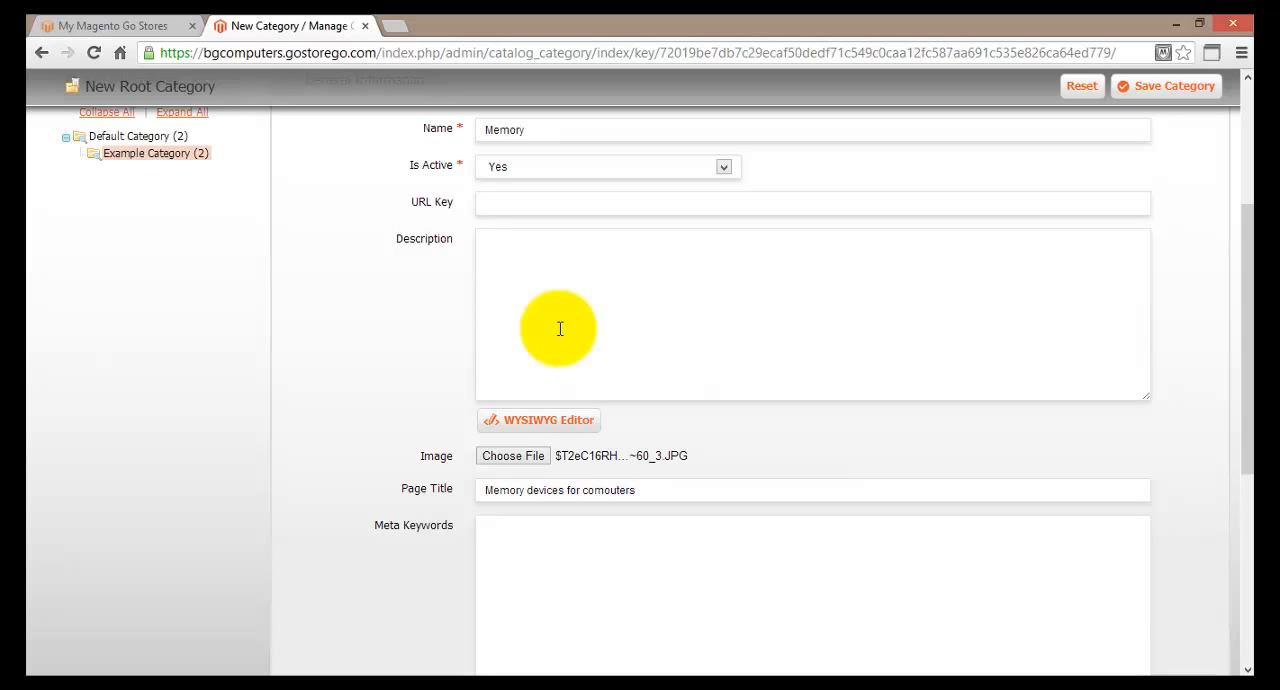
type("D")
key("BackSpace")
type("Memory devices for computers")
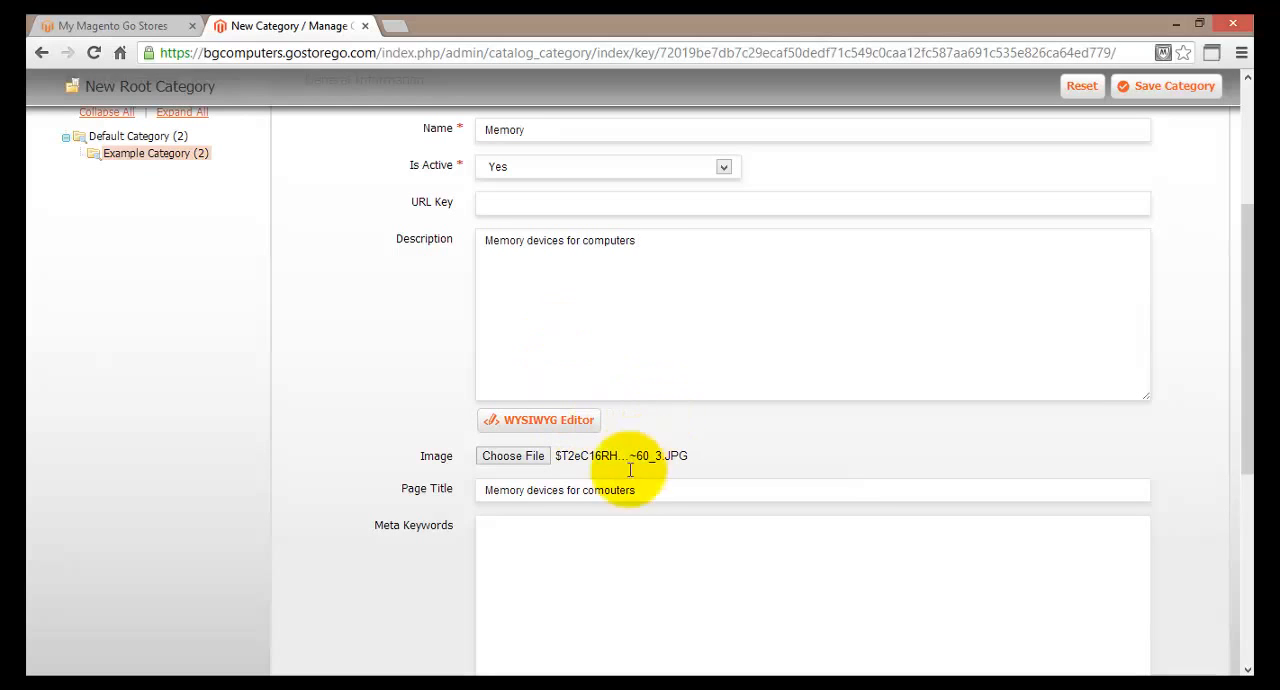
Review the category's general information fields, including the meta fields and the Include in Navigation Menu setting.
scroll(614, 487, "down", 2)
scroll(616, 492, "down", 3)
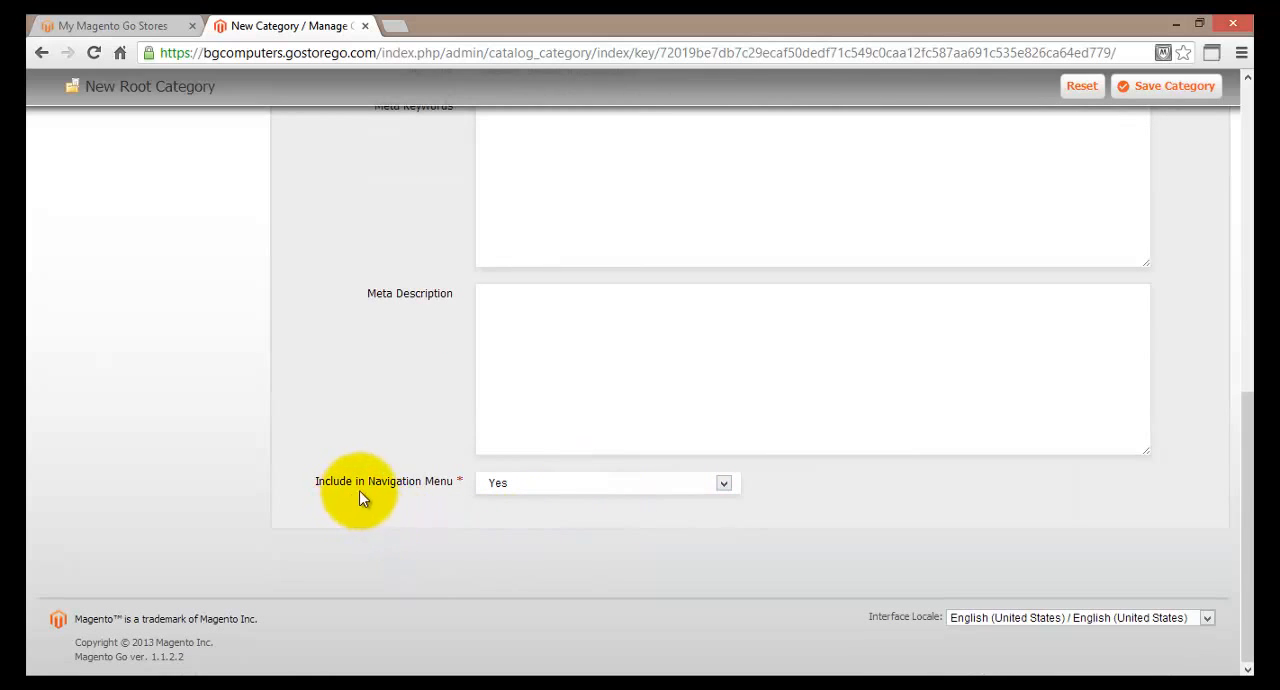
left_click(724, 479)
left_click(724, 479)
scroll(450, 416, "up", 7)
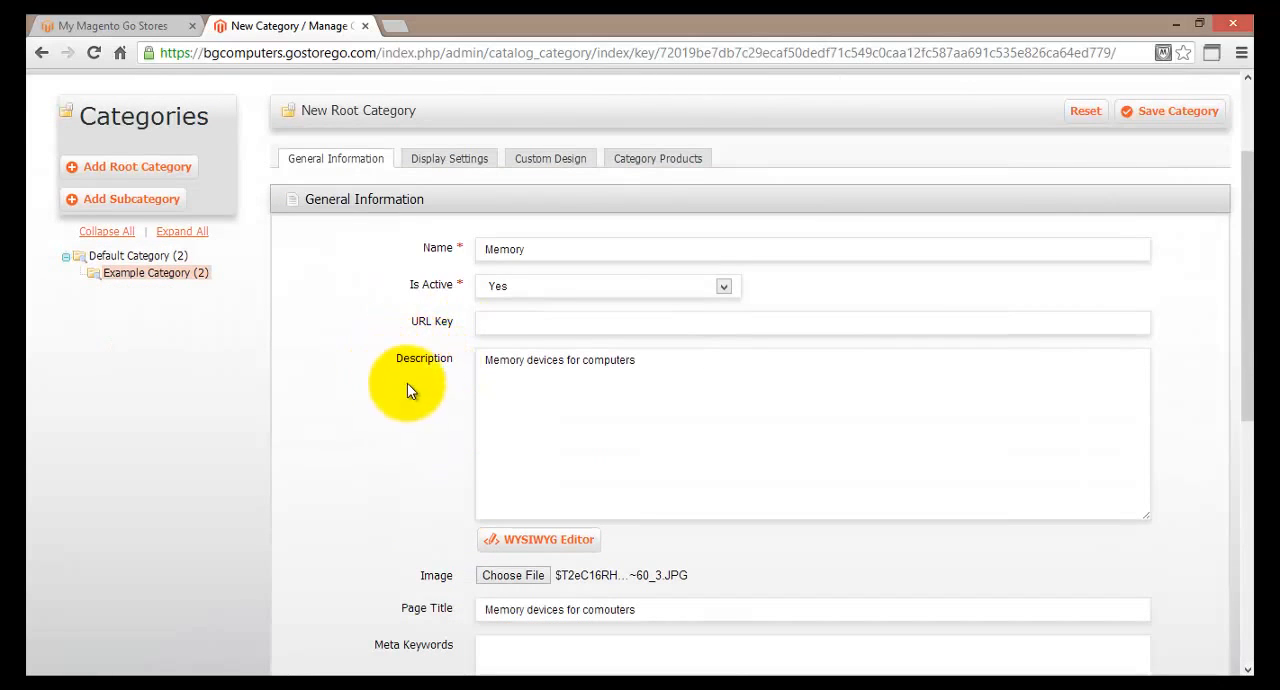
scroll(345, 397, "down", 3)
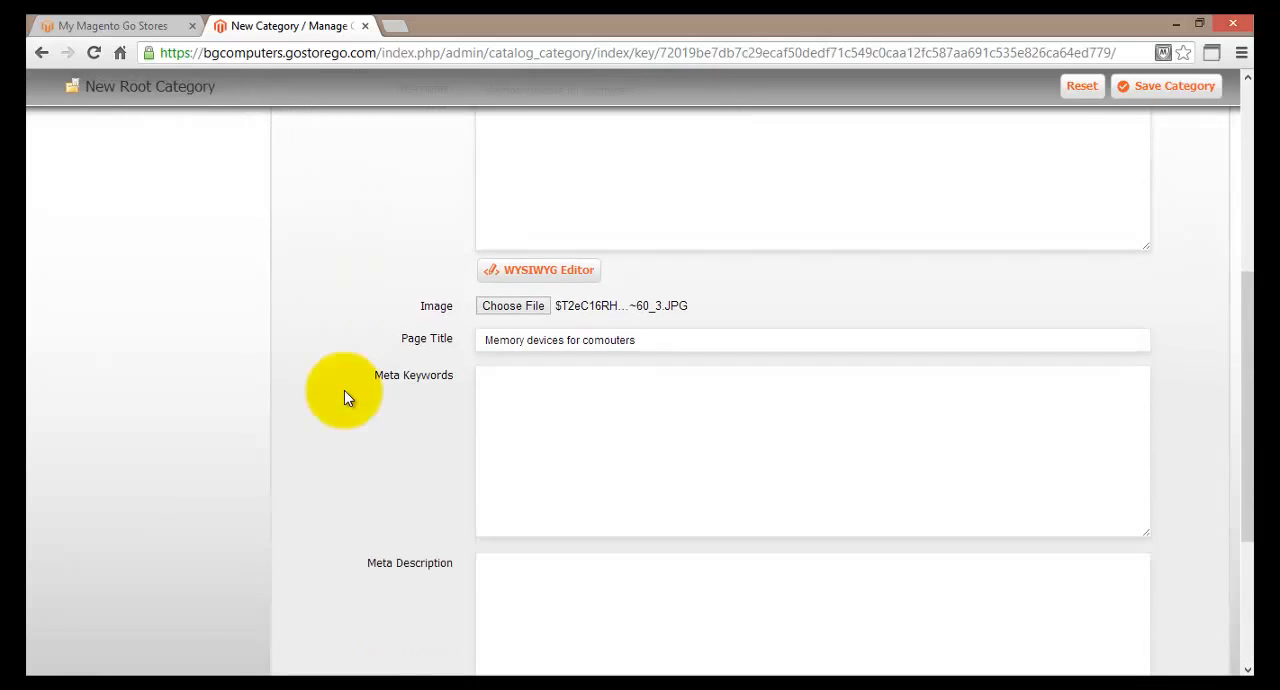
scroll(442, 498, "up", 3)
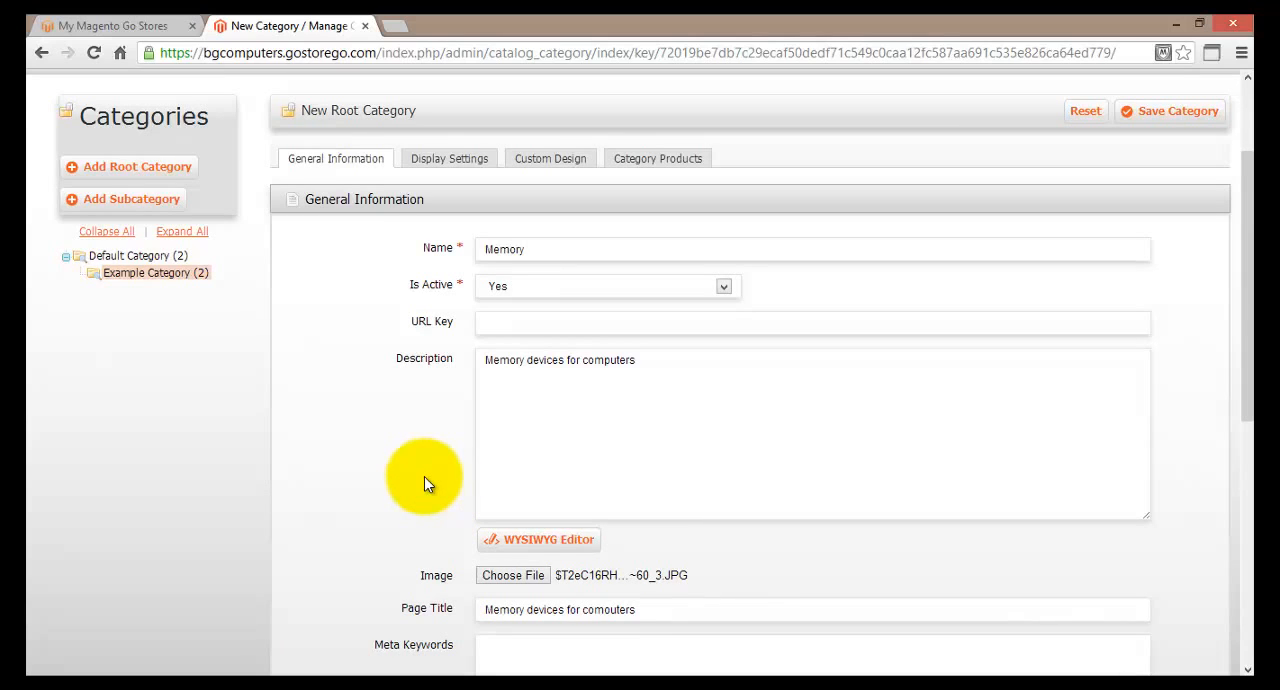
scroll(424, 484, "down", 4)
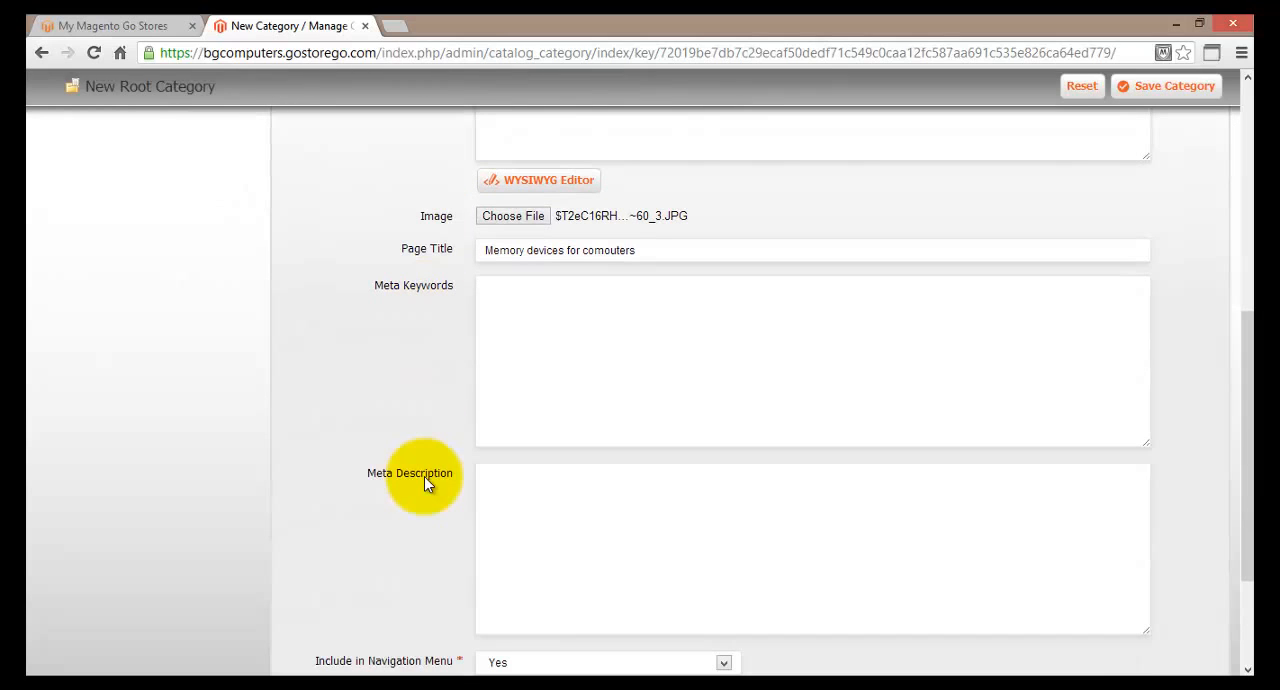
scroll(424, 476, "down", 1)
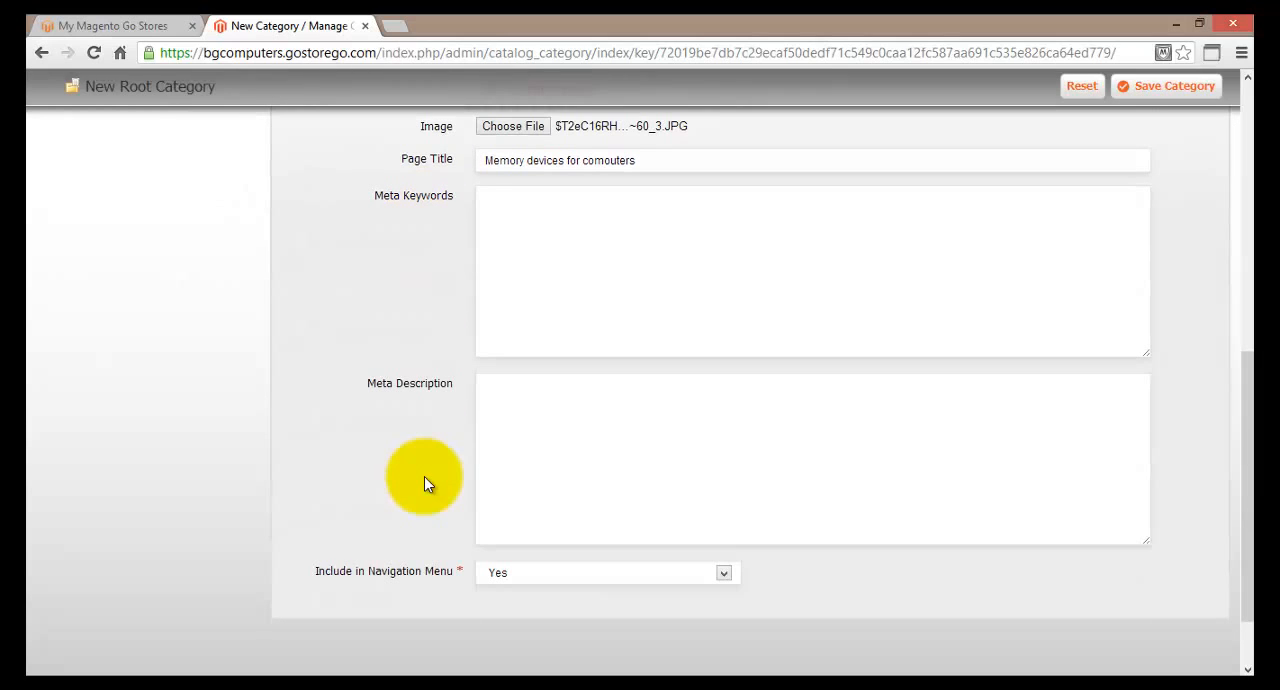
scroll(424, 476, "up", 1)
scroll(424, 476, "up", 1)
scroll(424, 476, "up", 1)
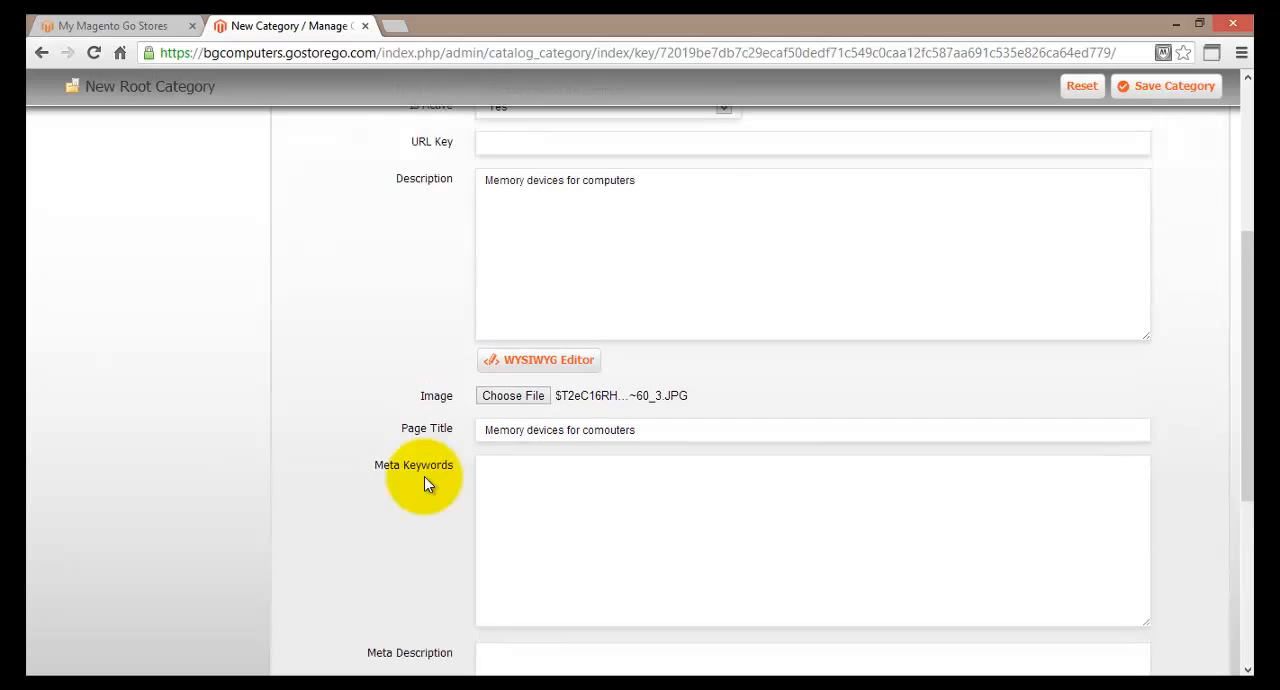
scroll(424, 476, "up", 2)
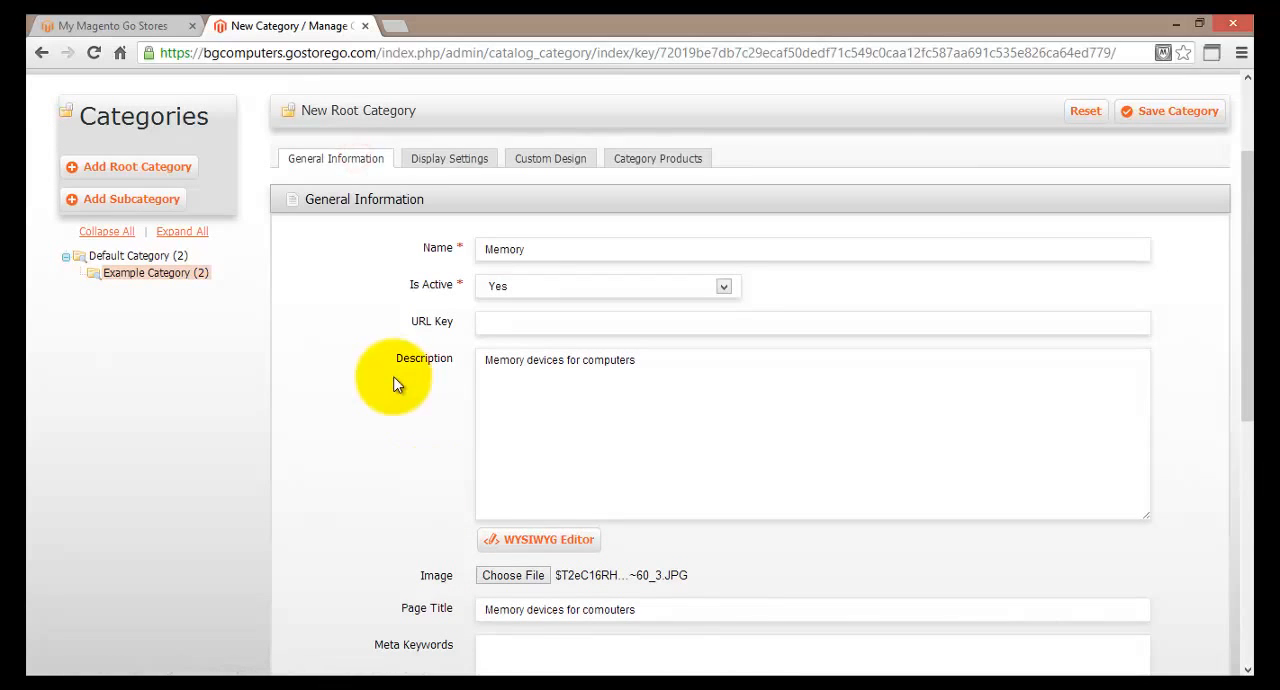
Open the category's display settings and check the available display modes, keeping Products only.
left_click(438, 168)
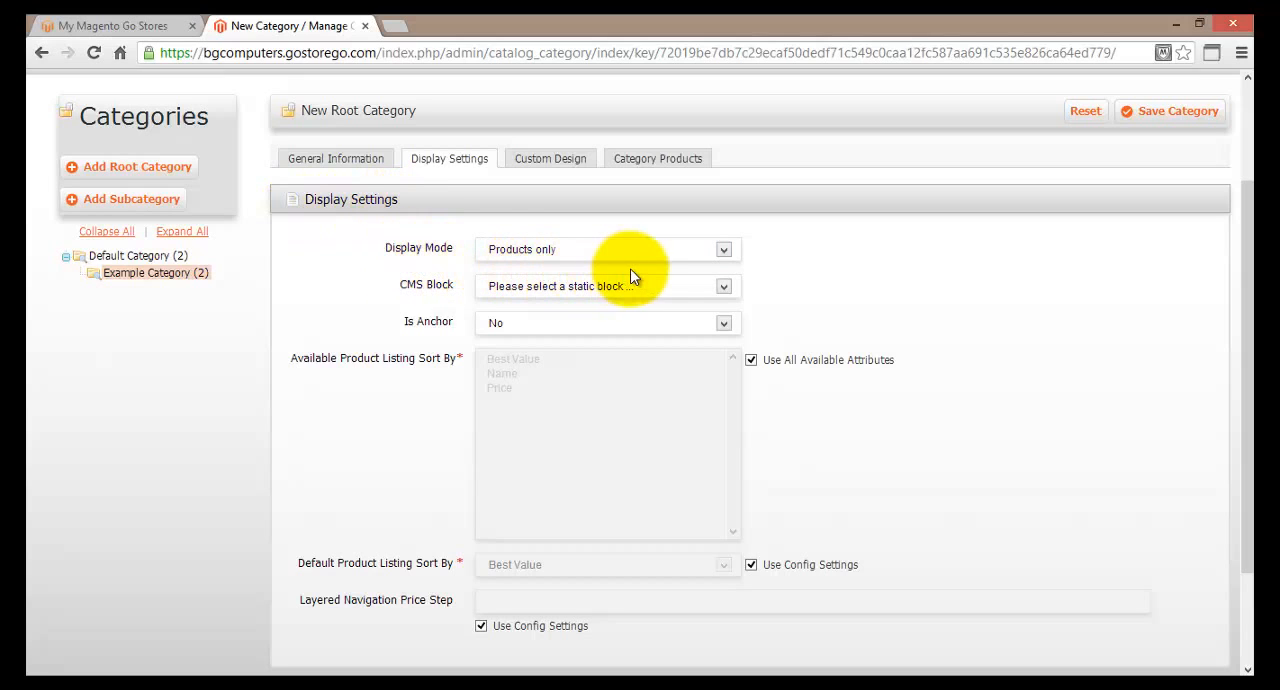
left_click(724, 251)
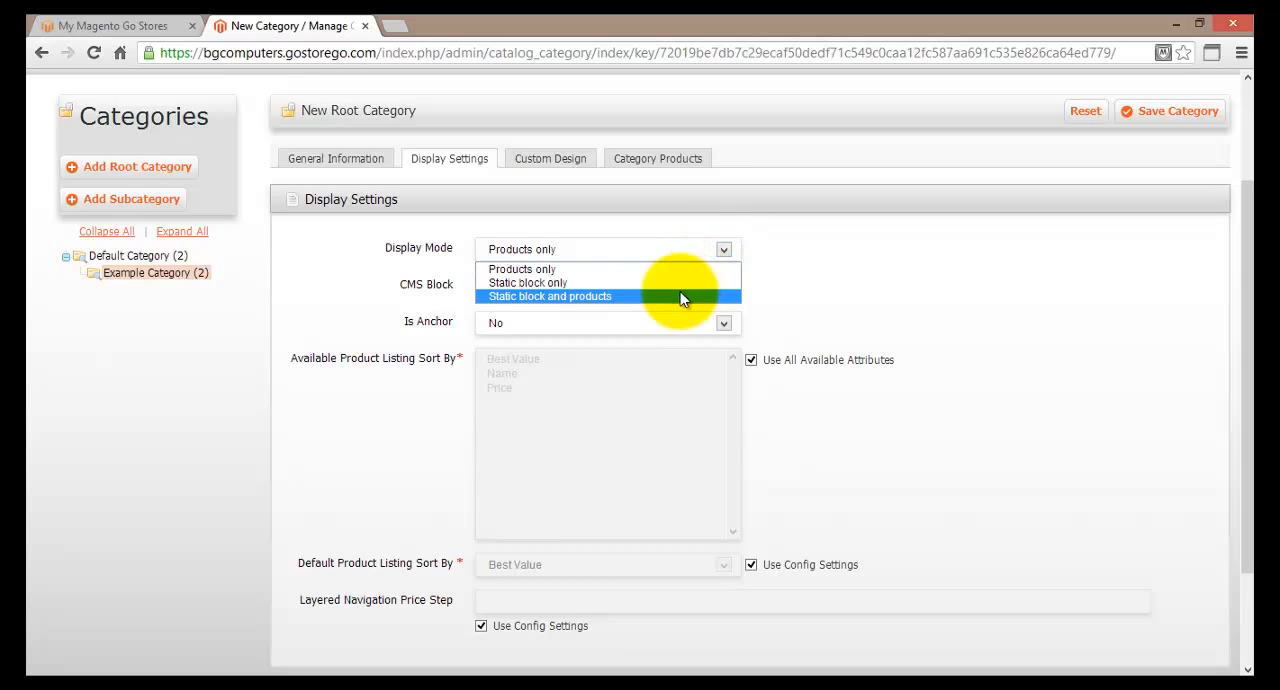
left_click(617, 248)
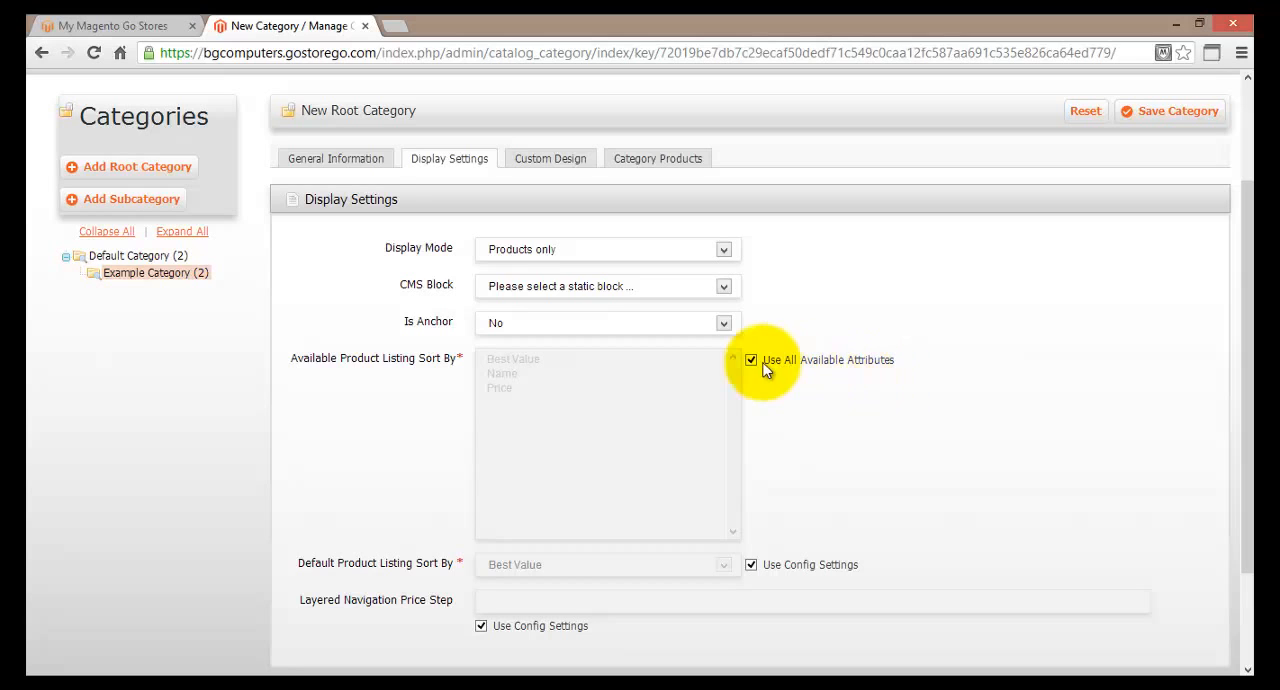
Try Name, Price and Best Value as individual product listing sort options, and restore Use All Available Attributes.
left_click(751, 361)
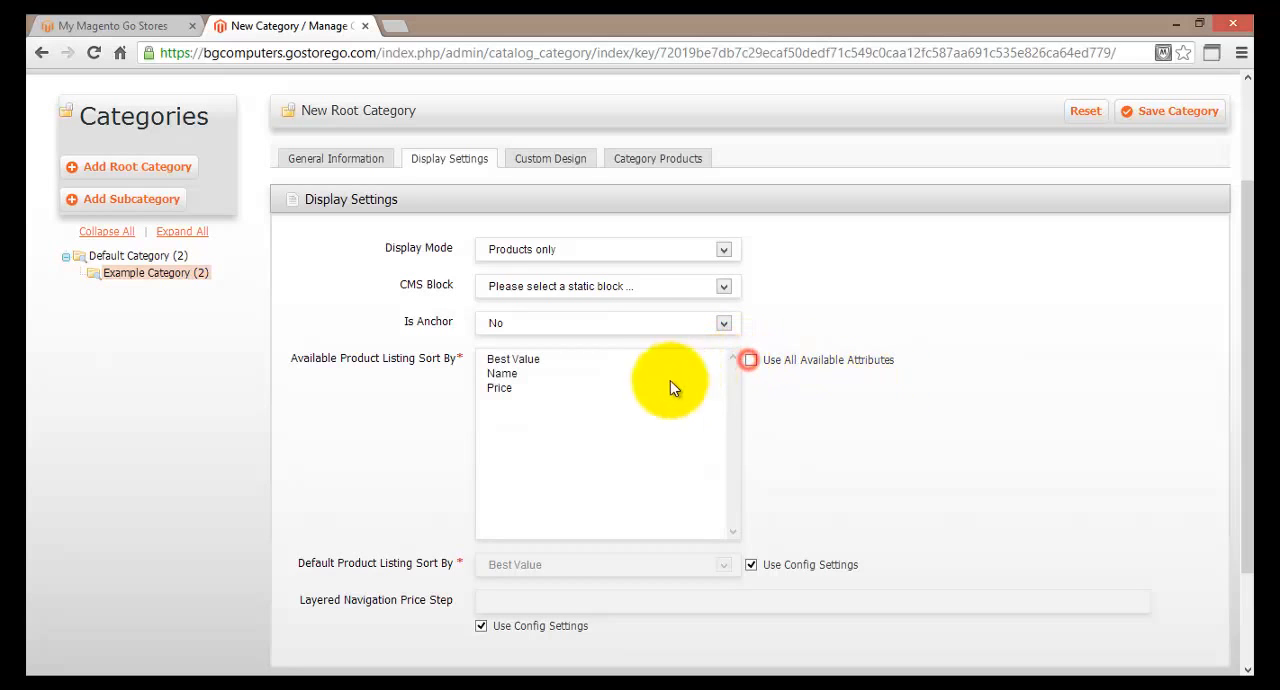
left_click(503, 373)
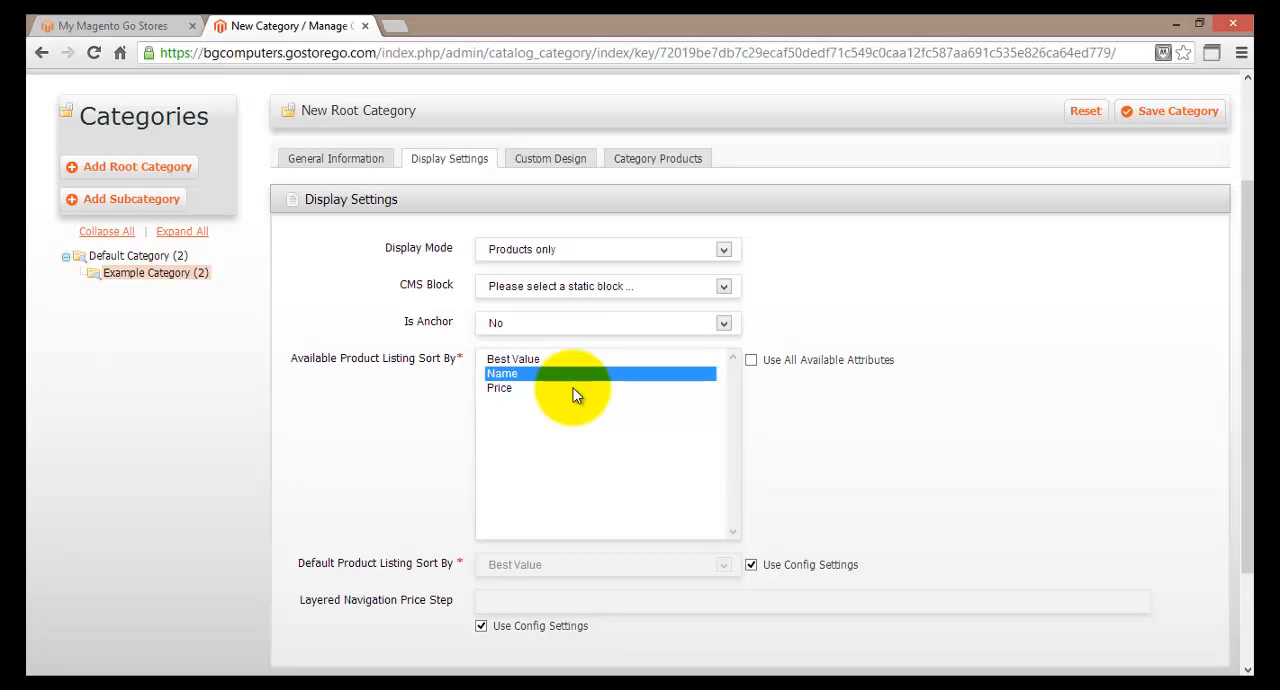
left_click(574, 390)
left_click(562, 359)
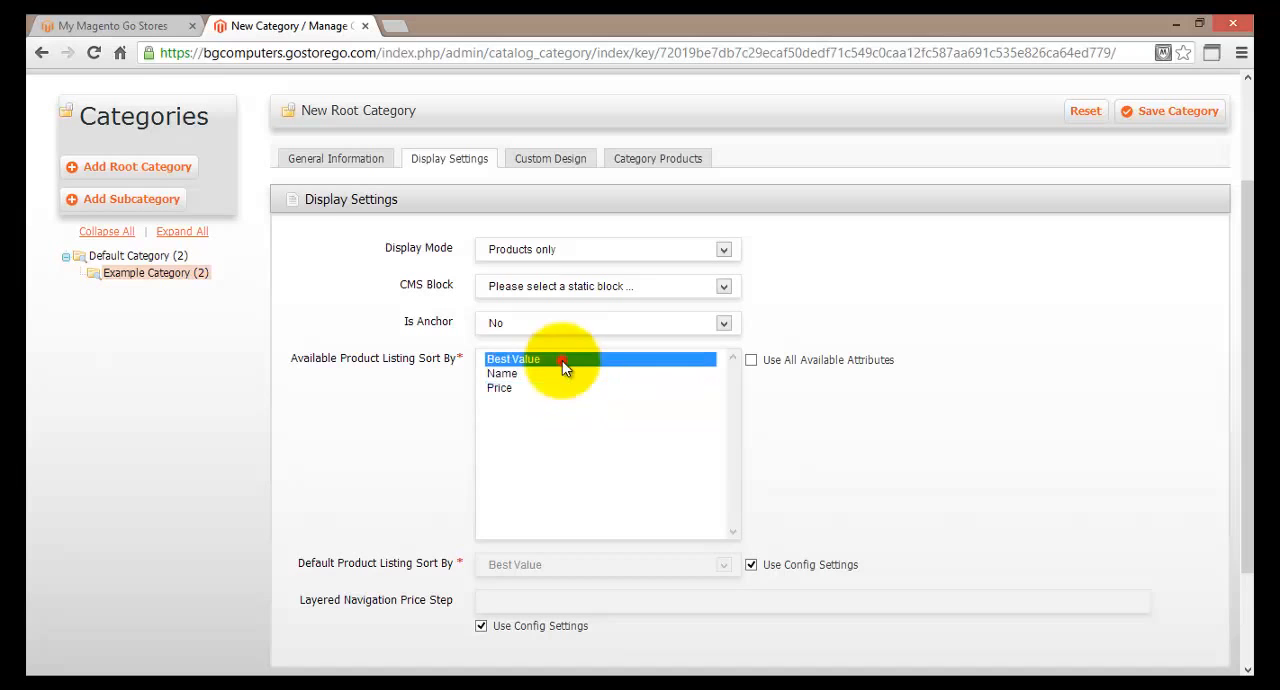
left_click(751, 359)
In the category's custom design settings, keep Use Parent Category Settings at No and set Apply To Products to Yes.
scroll(770, 435, "down", 1)
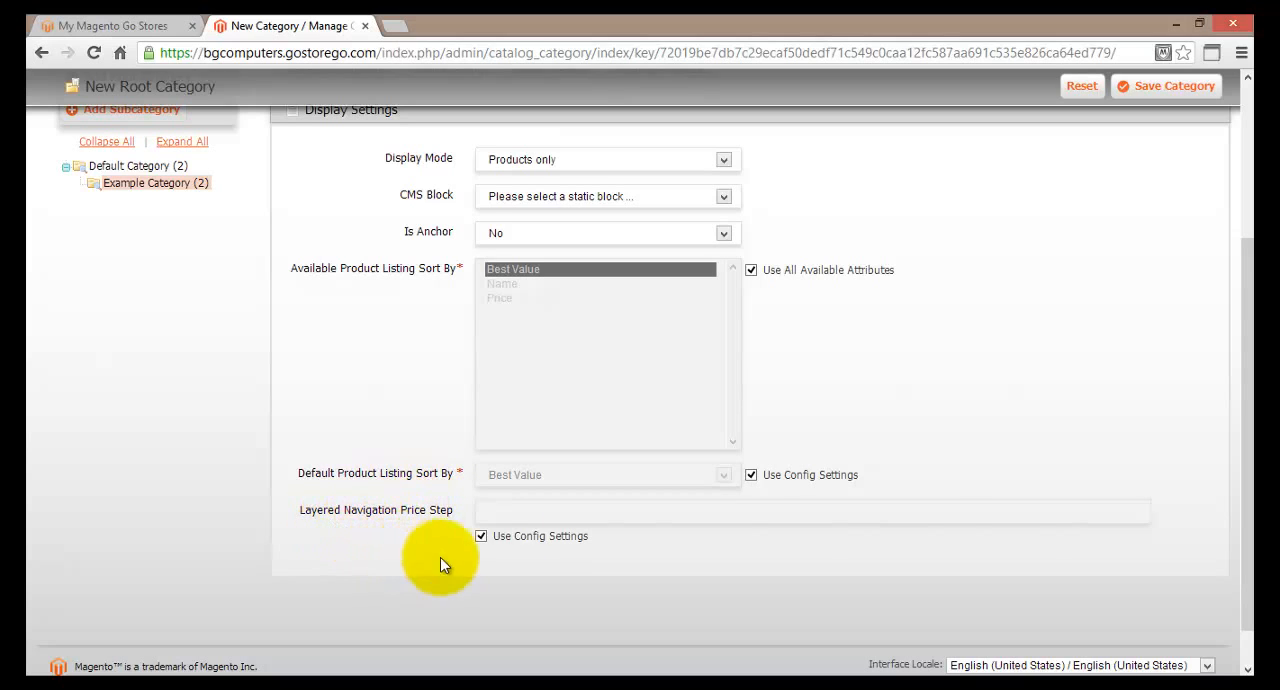
scroll(500, 532, "up", 3)
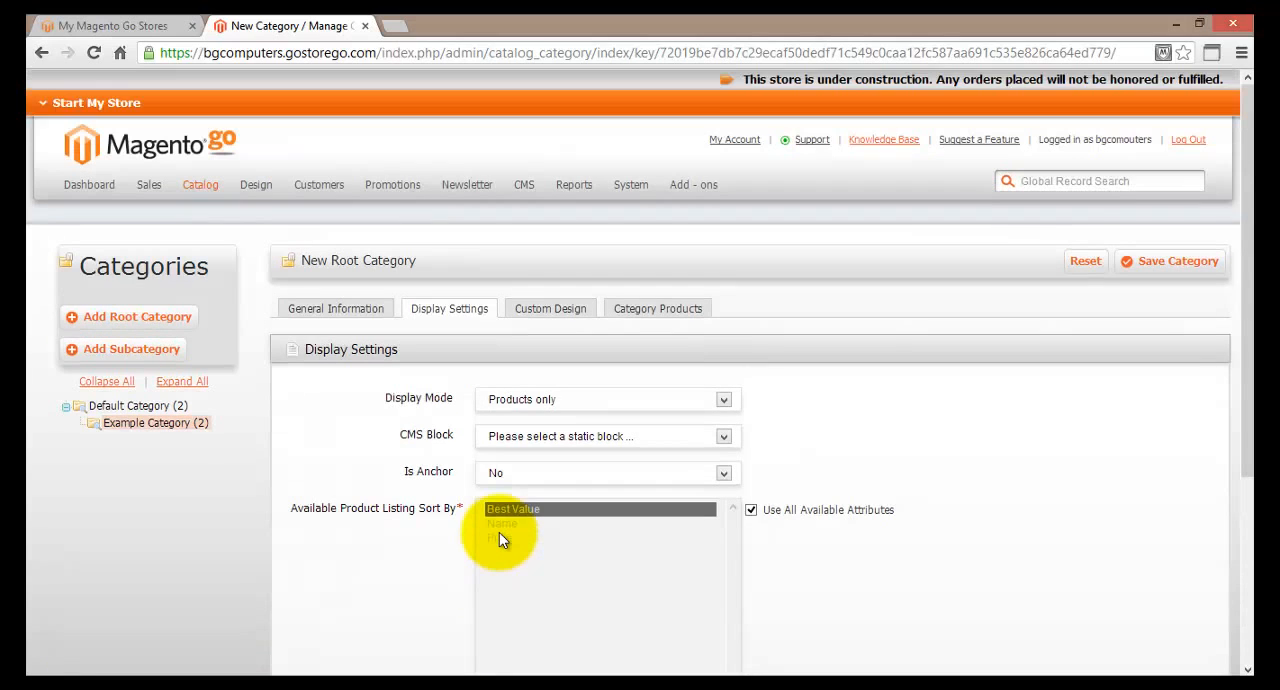
left_click(550, 308)
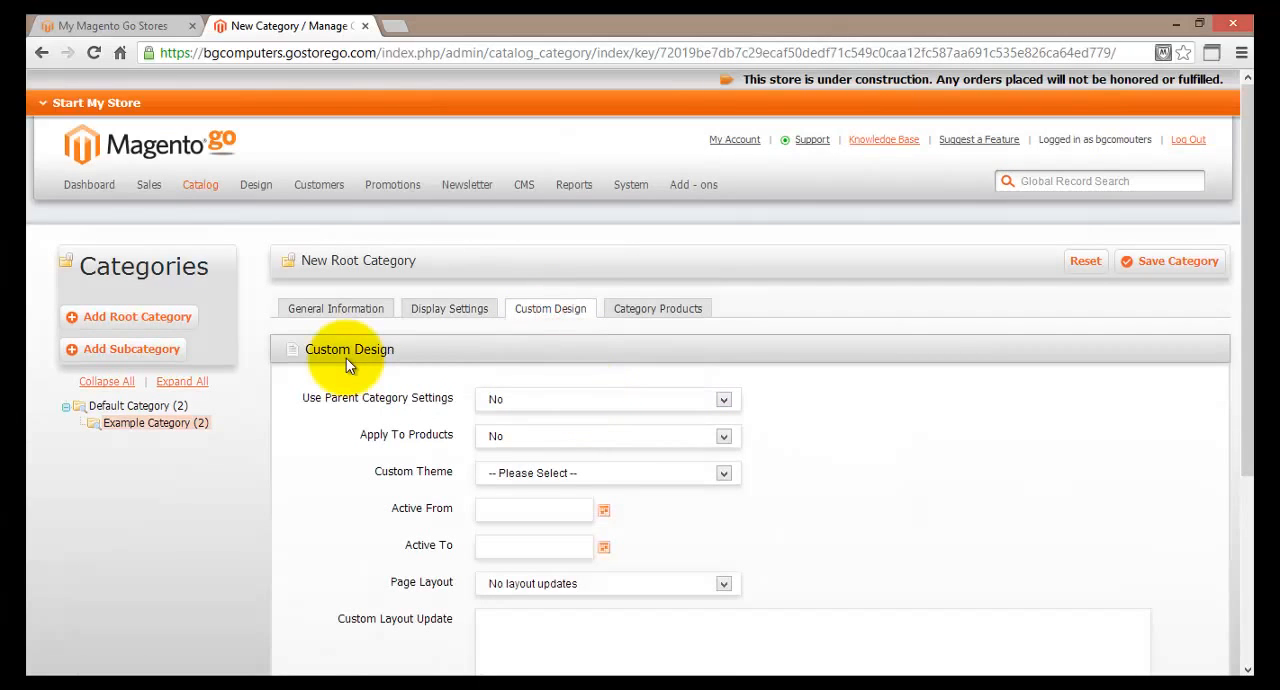
scroll(348, 366, "down", 1)
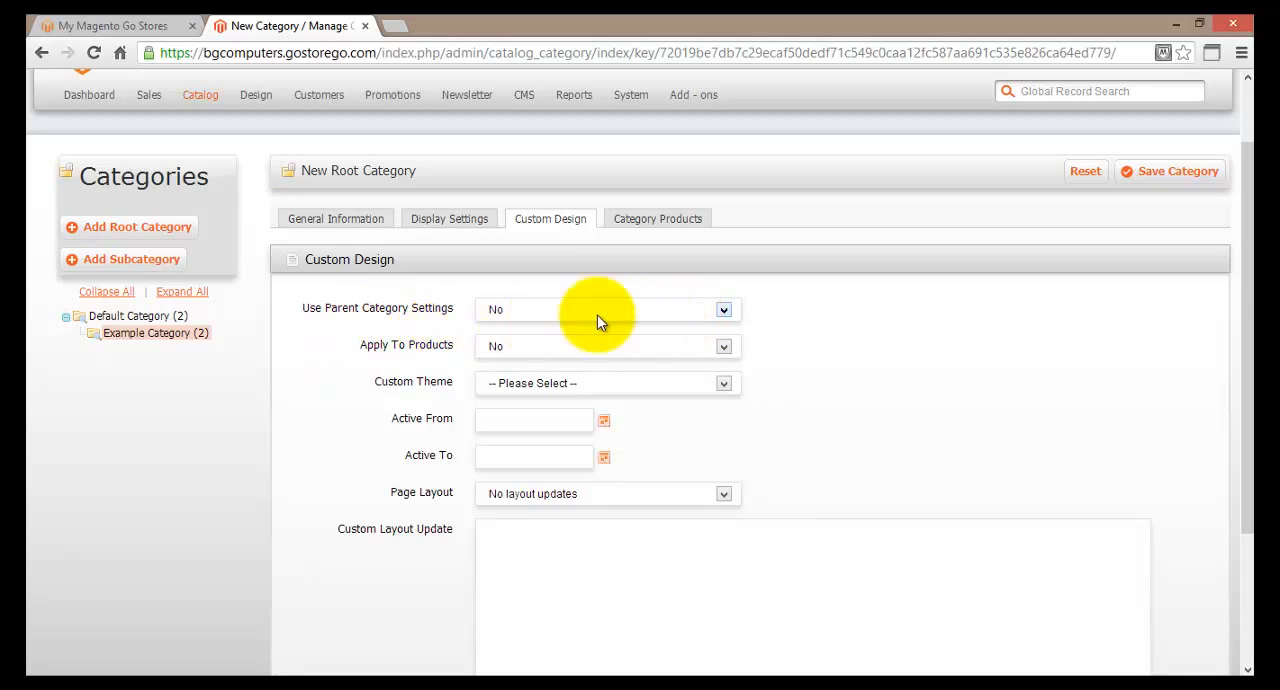
left_click(723, 310)
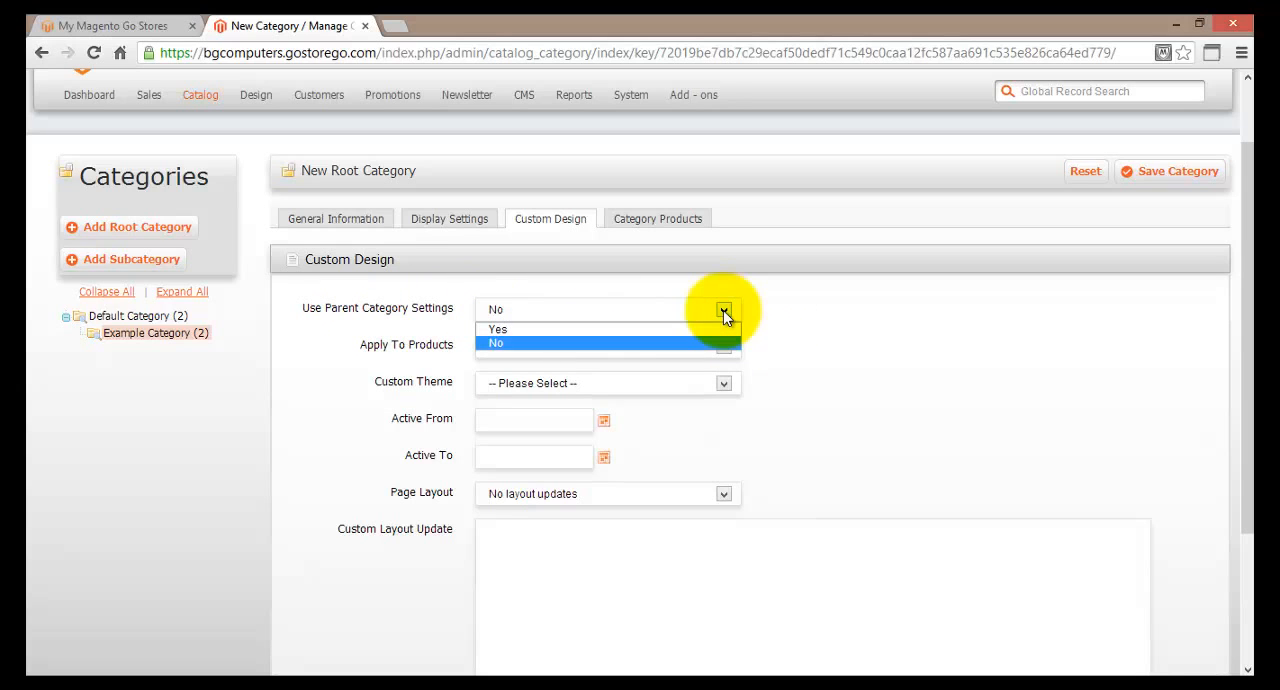
left_click(723, 310)
left_click(722, 349)
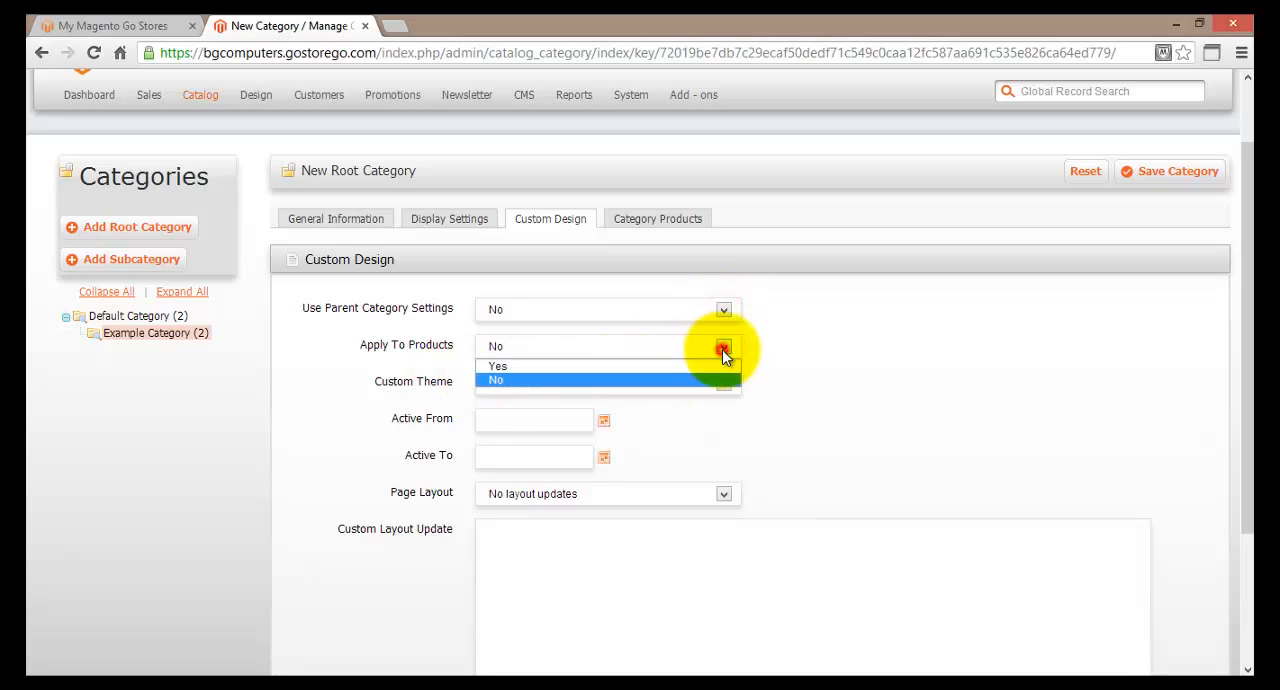
left_click(692, 365)
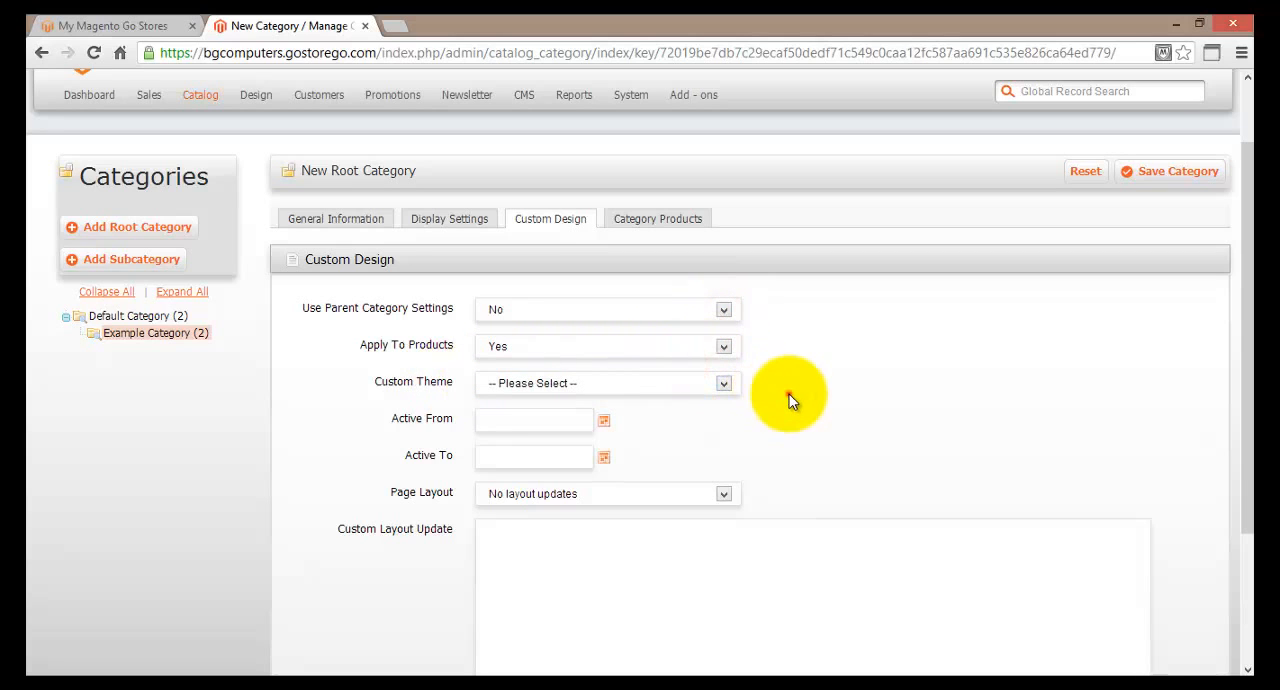
Set the category's custom theme to Electronics.
scroll(766, 402, "down", 1)
left_click(723, 293)
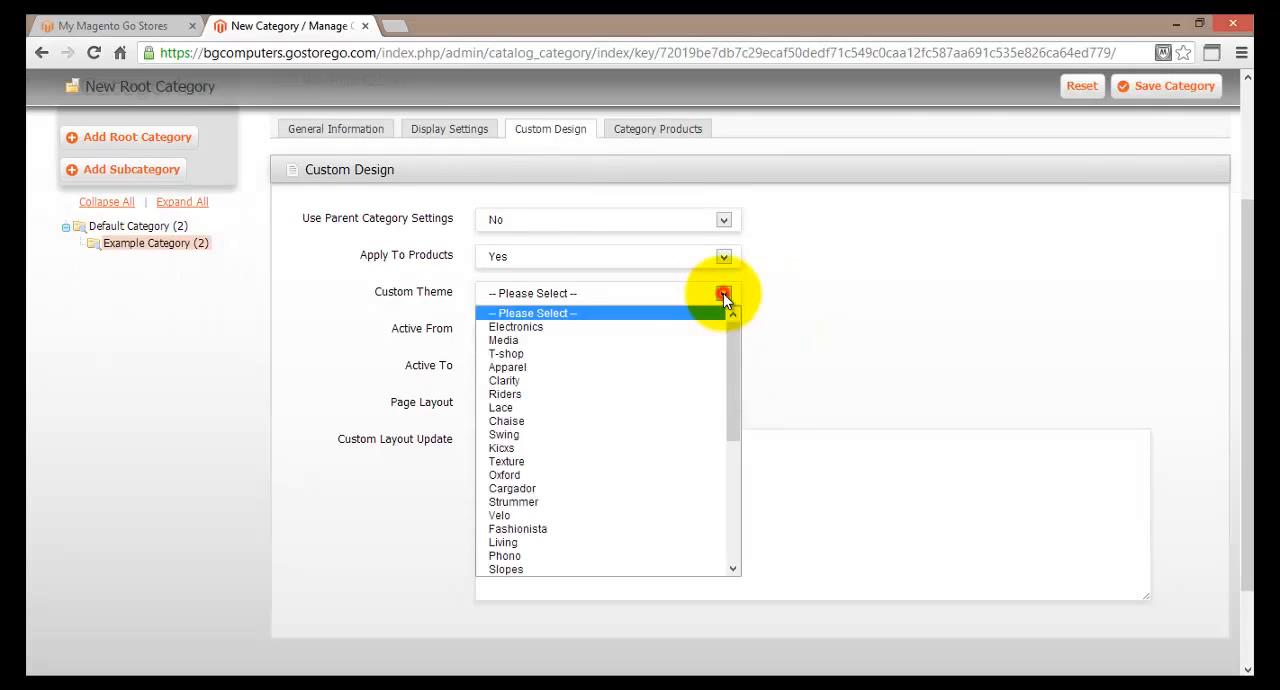
left_click(525, 327)
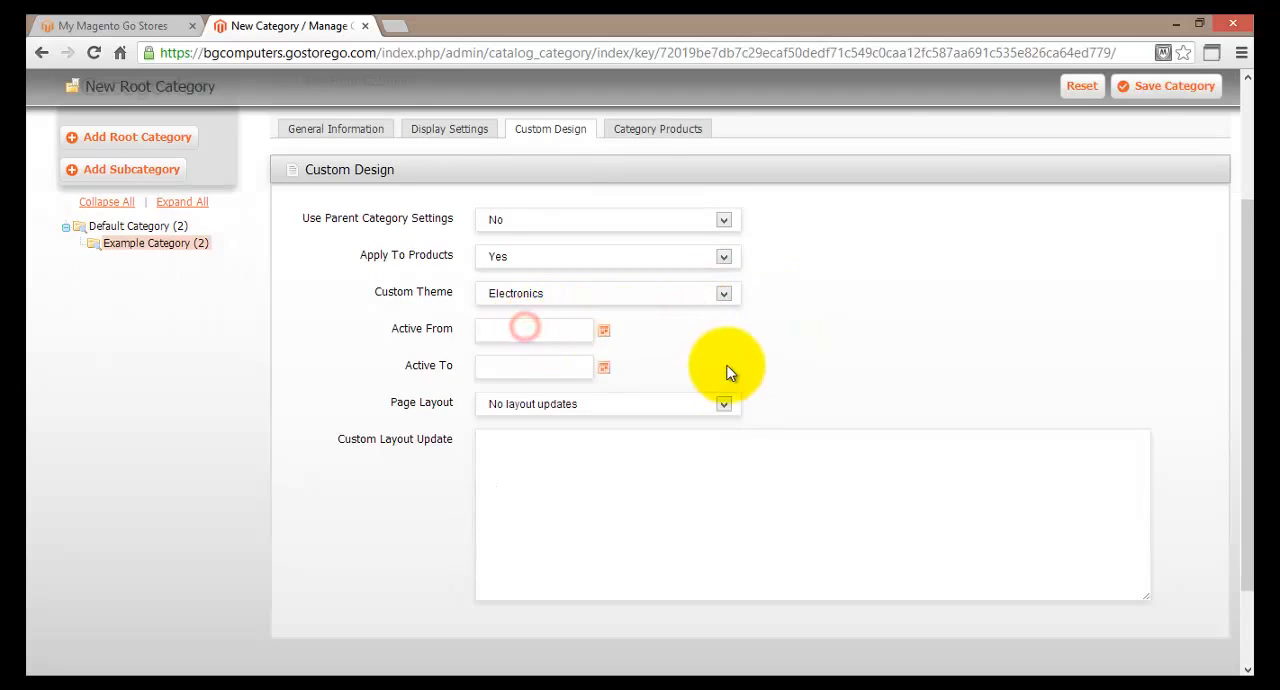
Set the custom design's Active From date to 08/7/13 and its Active To date to 09/7/13.
left_click(603, 332)
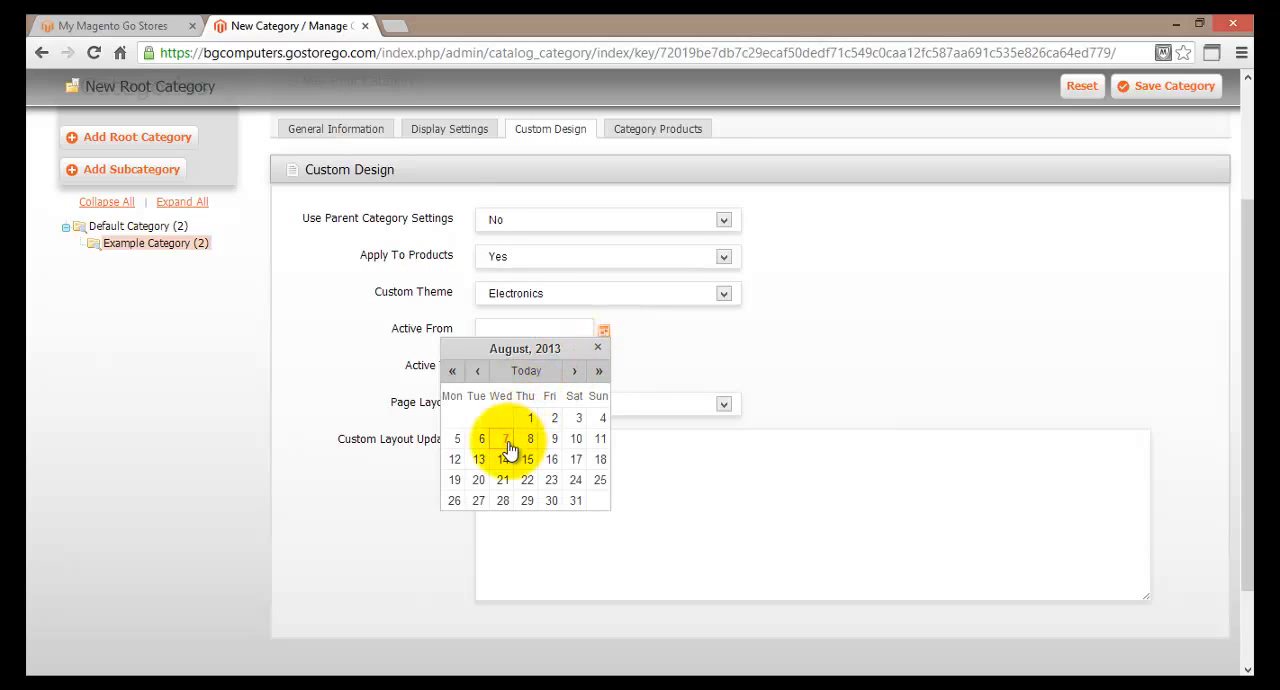
left_click(507, 446)
left_click(601, 370)
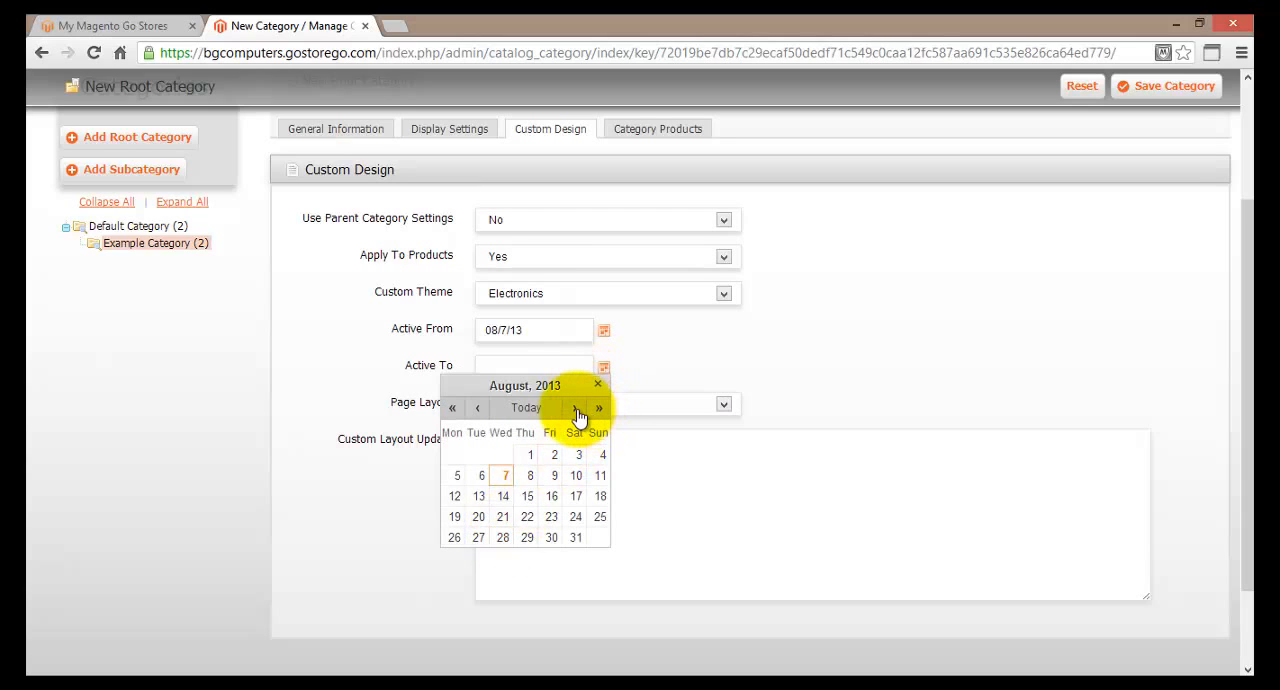
left_click(599, 410)
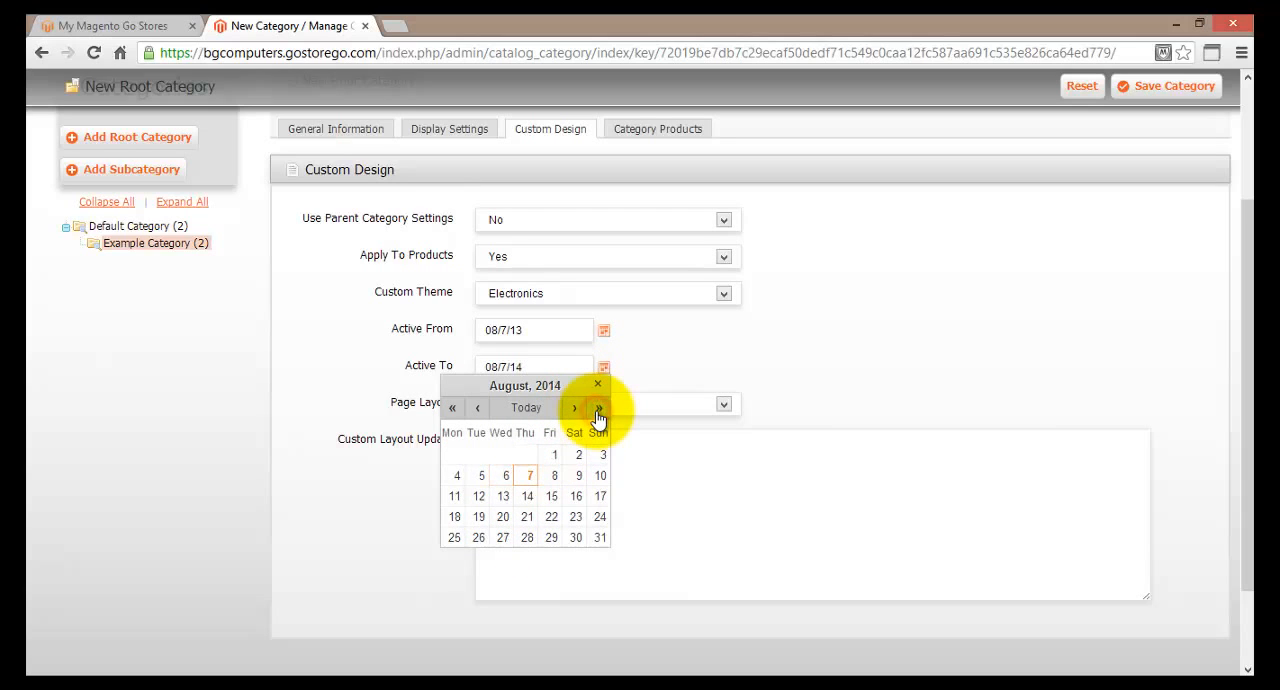
left_click(452, 408)
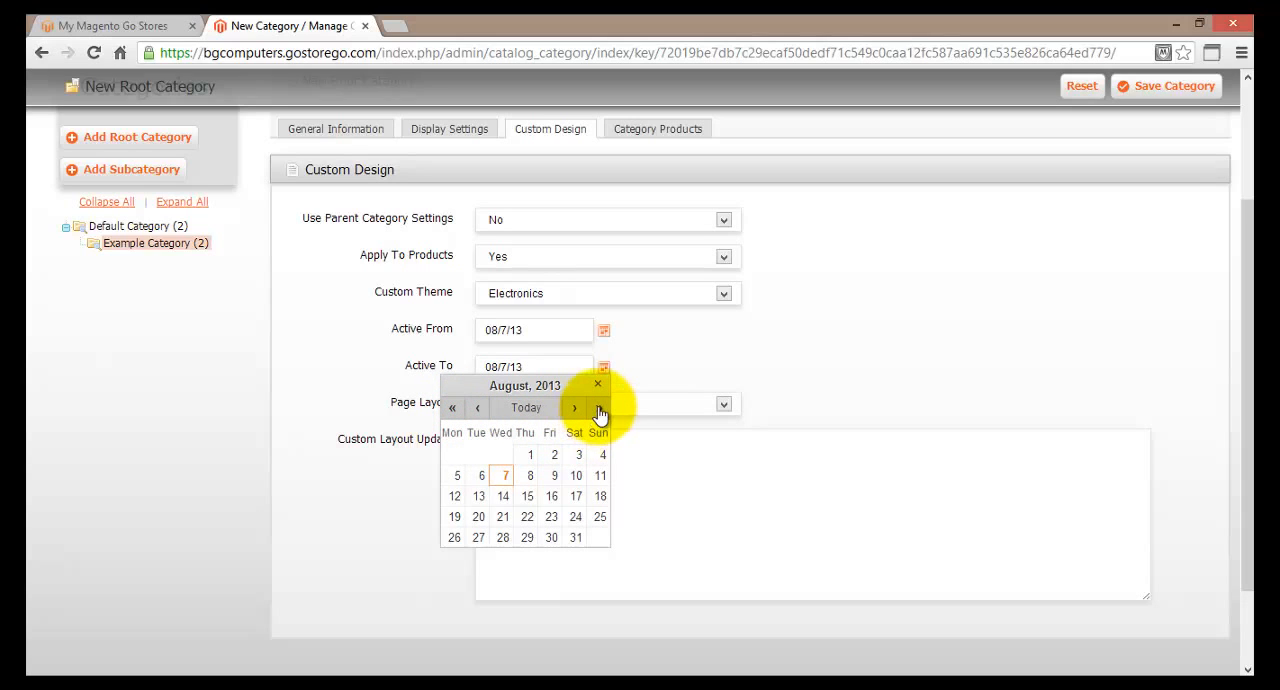
left_click(599, 412)
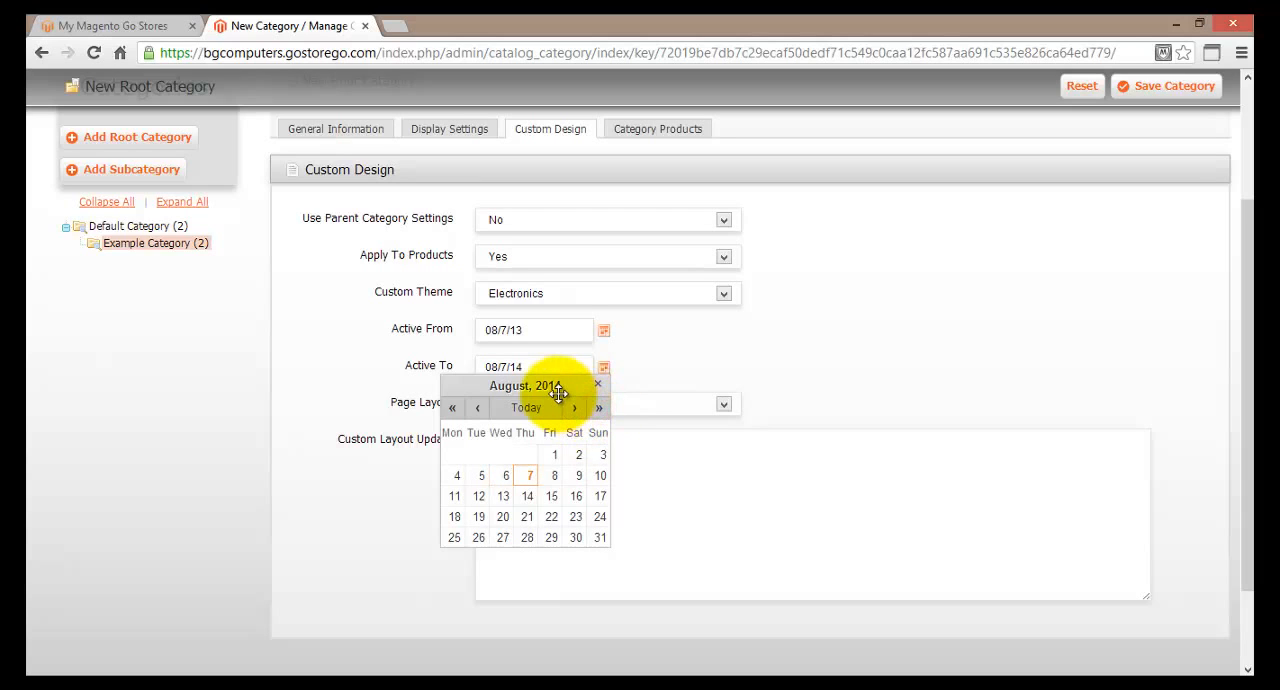
left_click(452, 408)
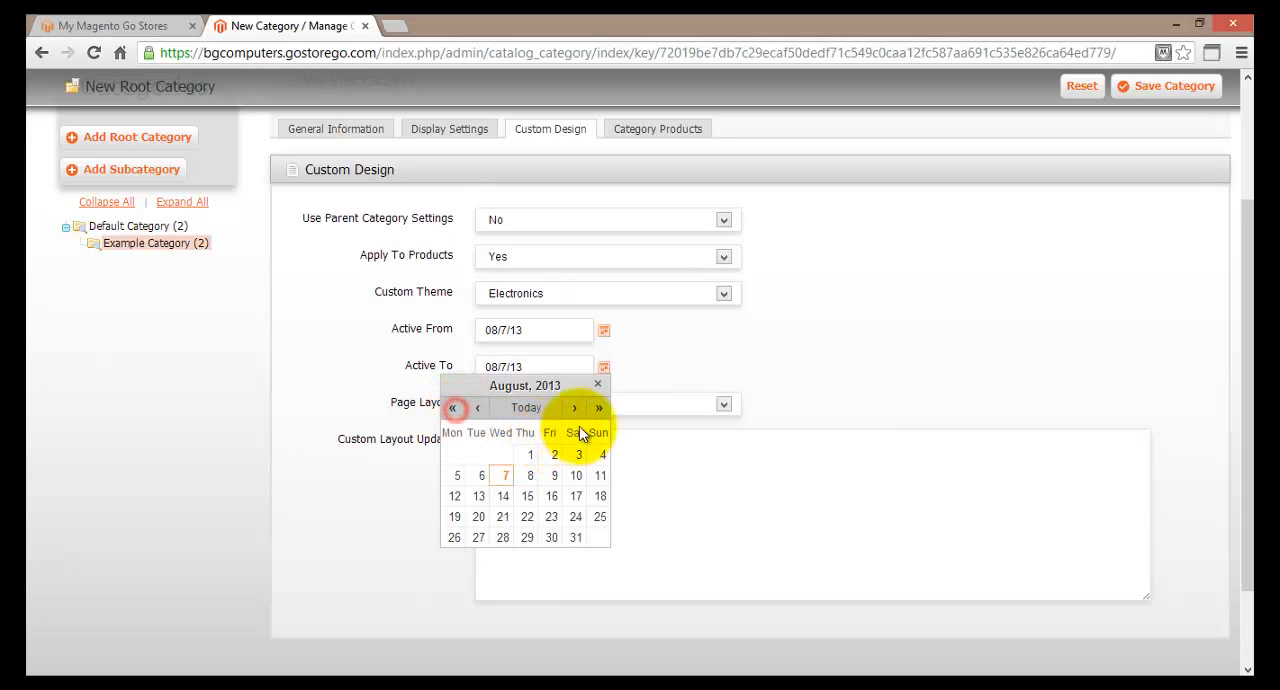
left_click(576, 409)
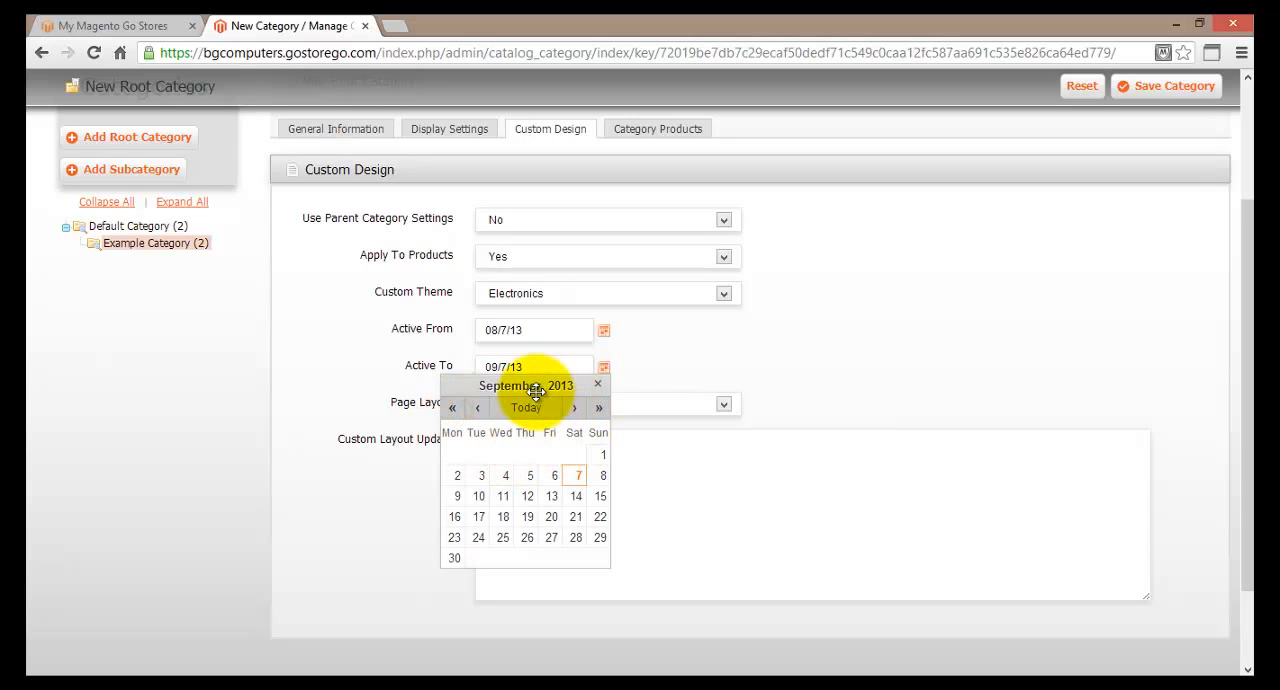
left_click(578, 477)
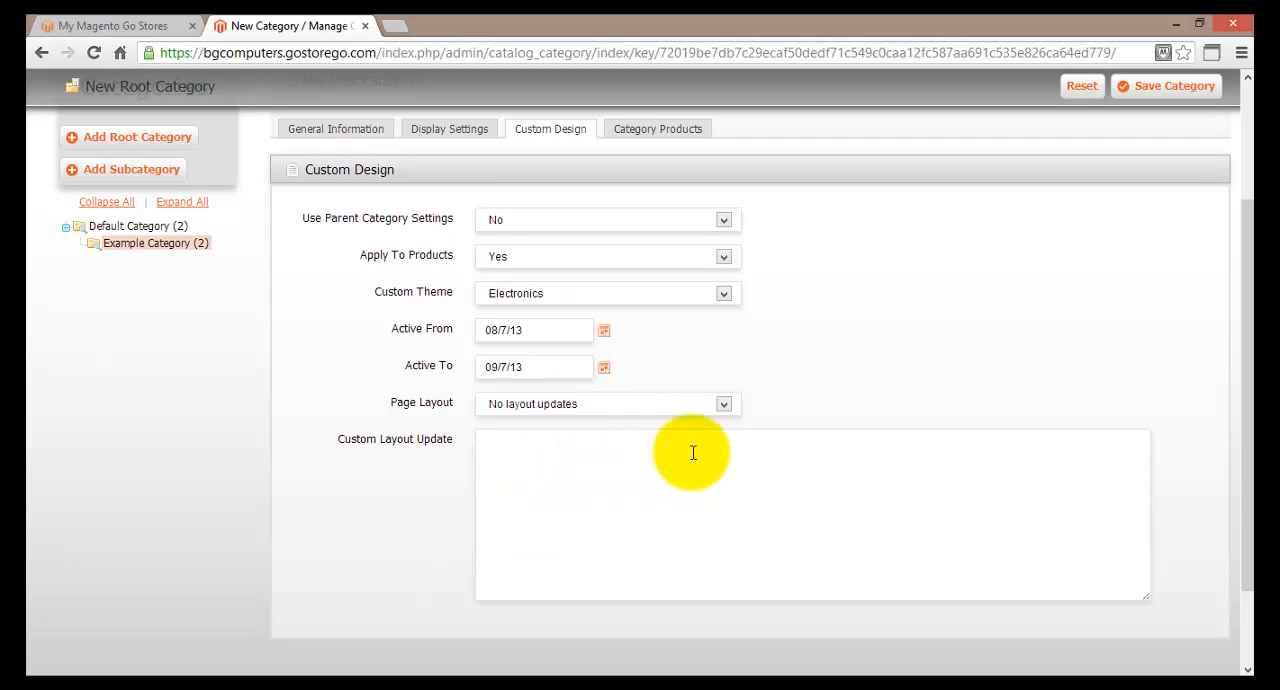
Set the new root category's page layout to 2 columns with right bar.
left_click(721, 403)
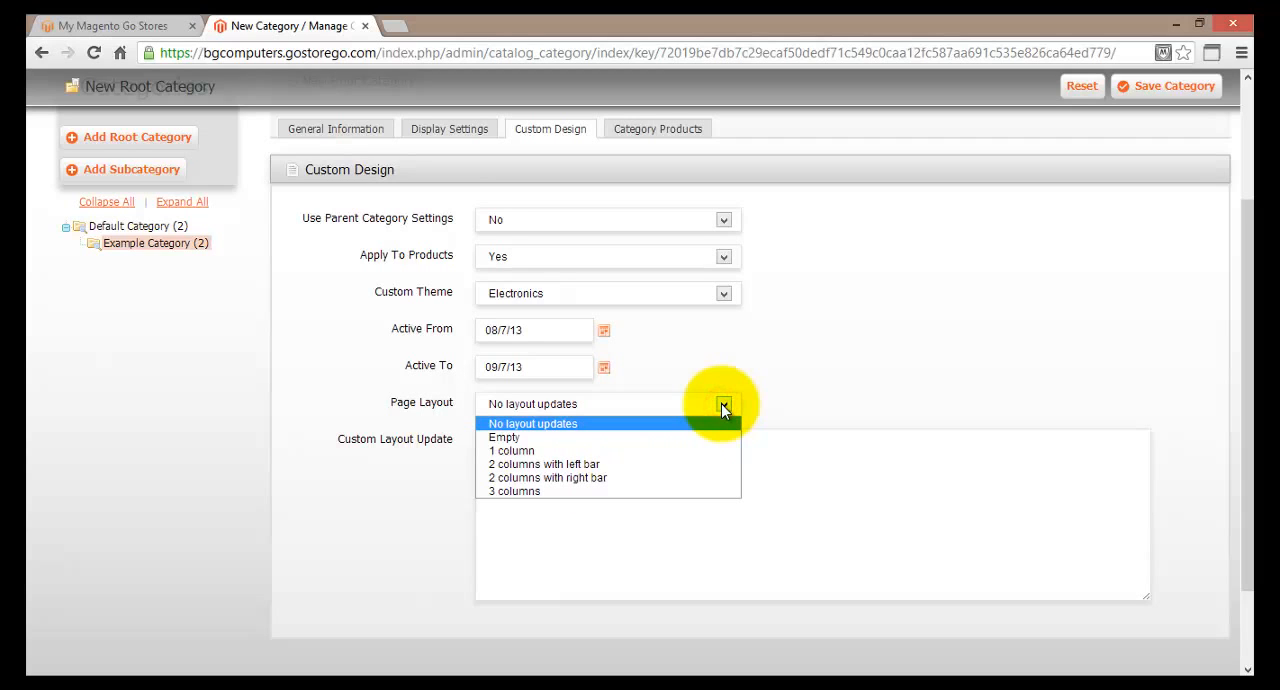
left_click(637, 480)
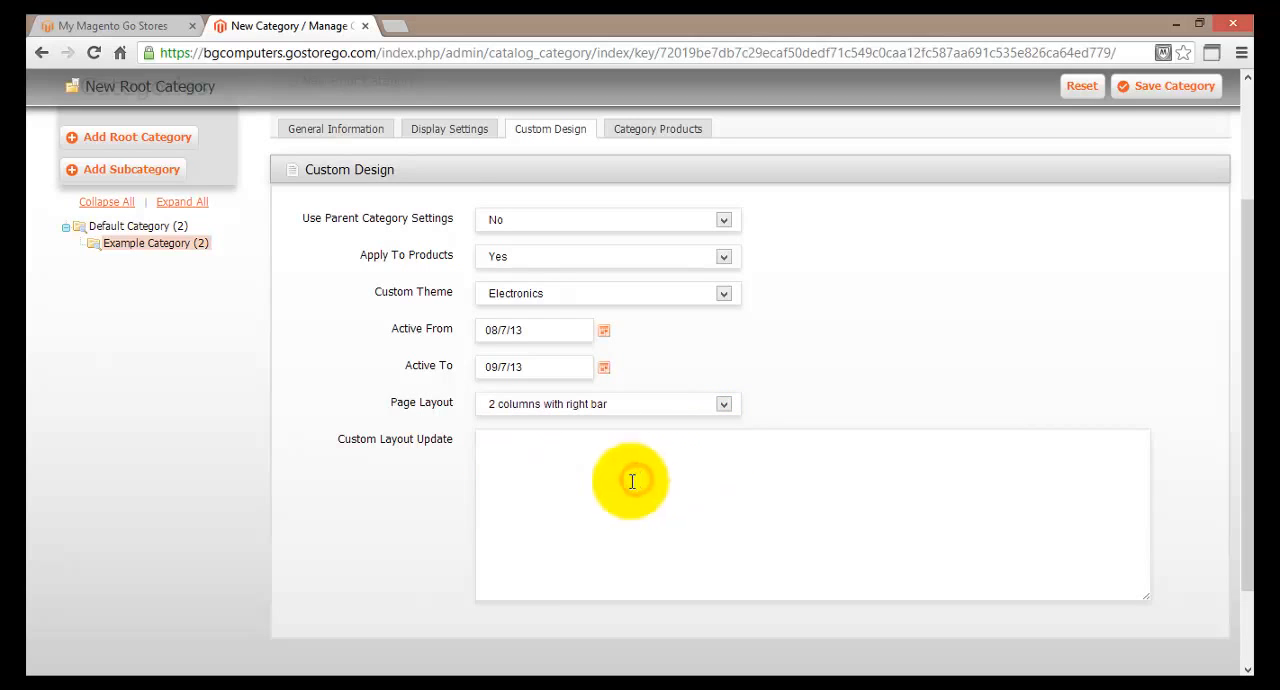
scroll(435, 506, "down", 2)
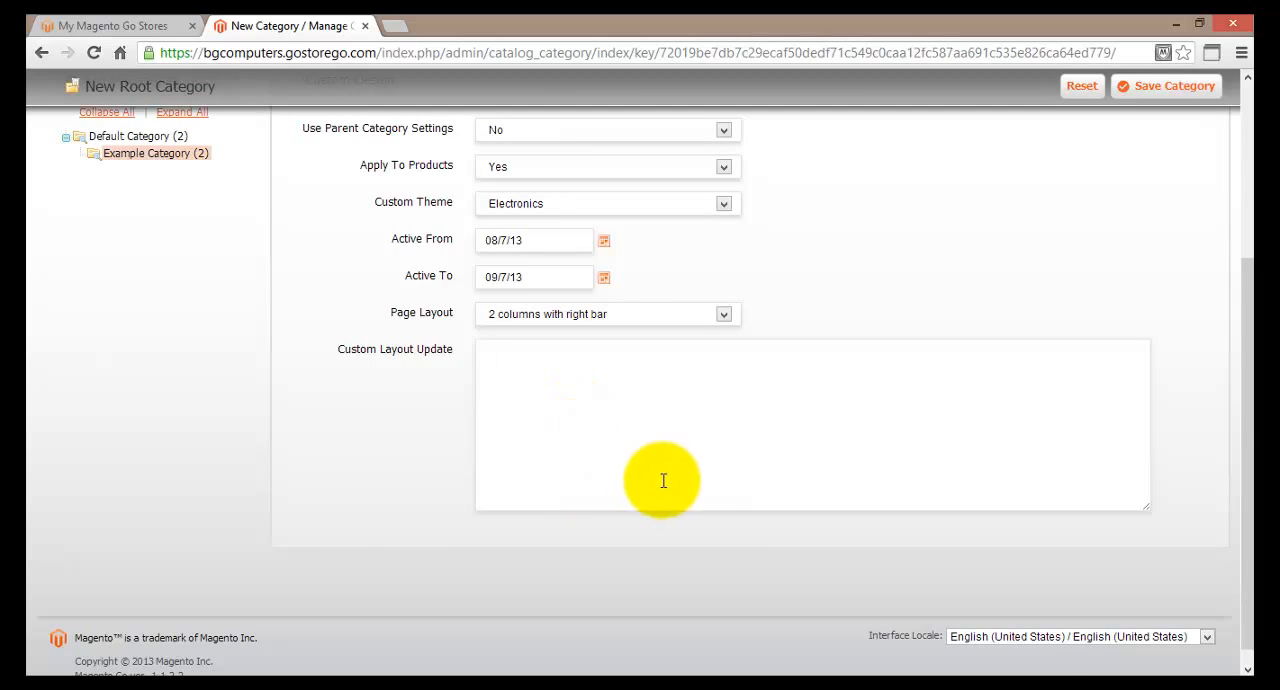
scroll(700, 480, "up", 3)
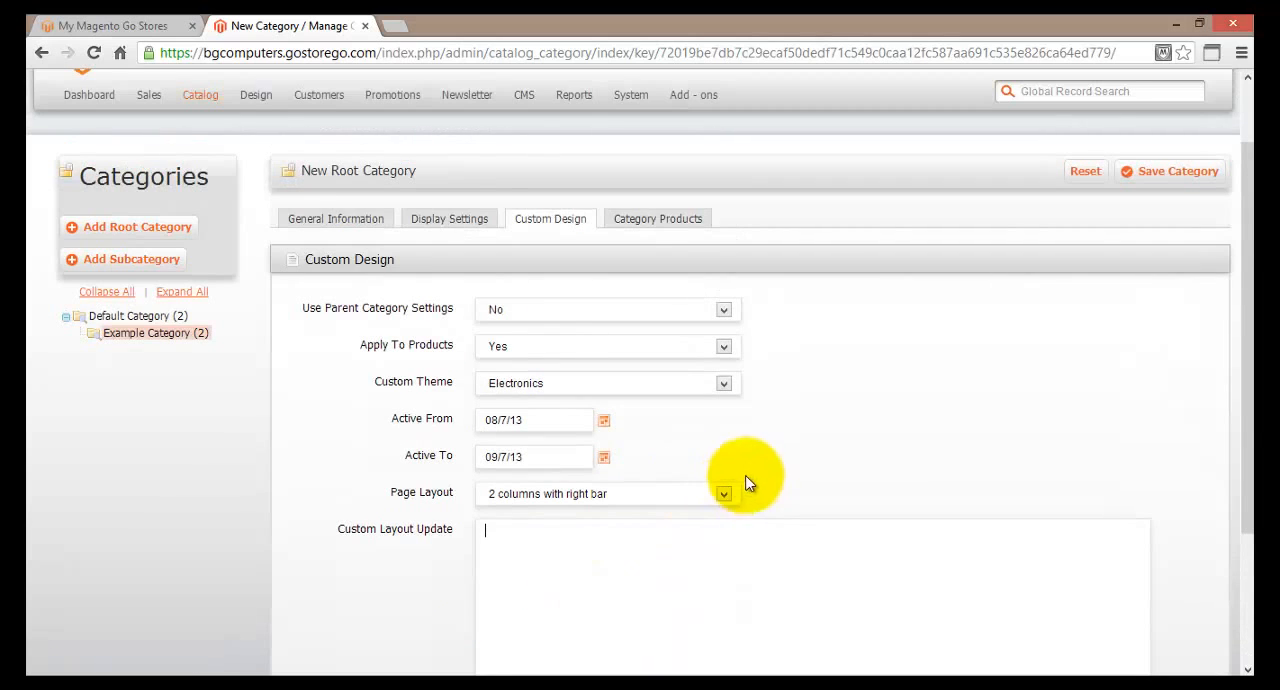
Try assigning the USB Digital DataTraveler flash drive to the category, clear that assignment, and save the Memory category.
left_click(660, 221)
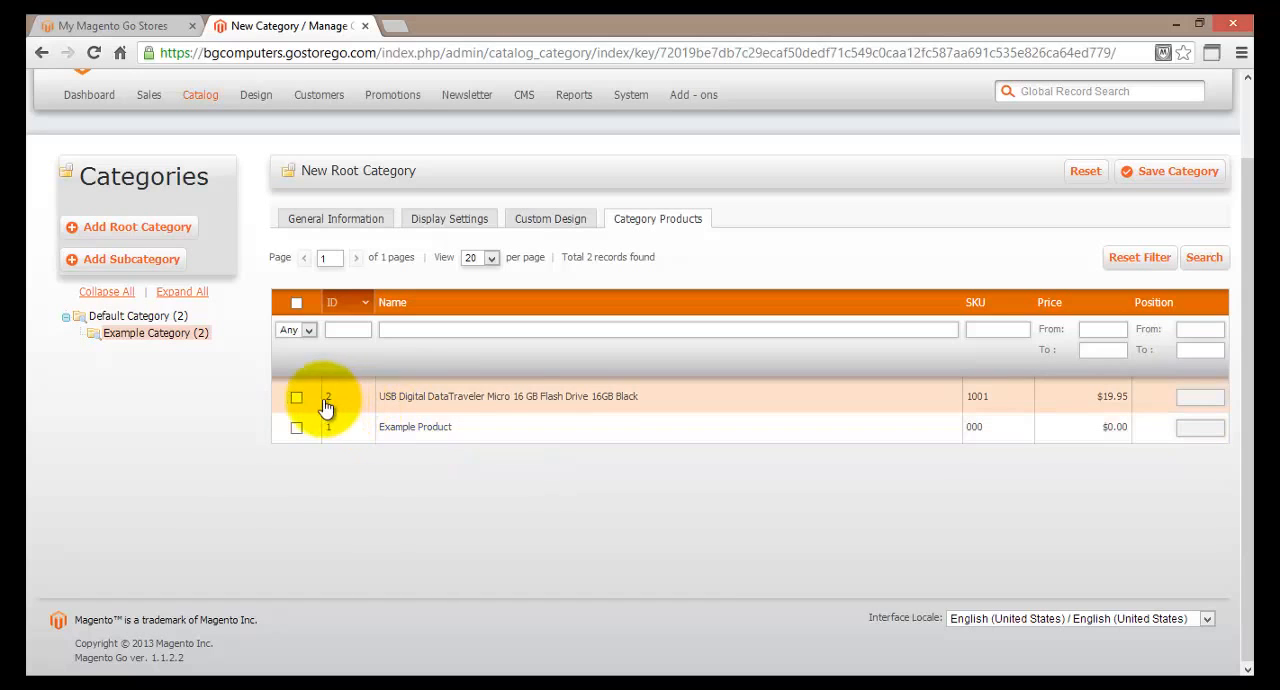
left_click(295, 398)
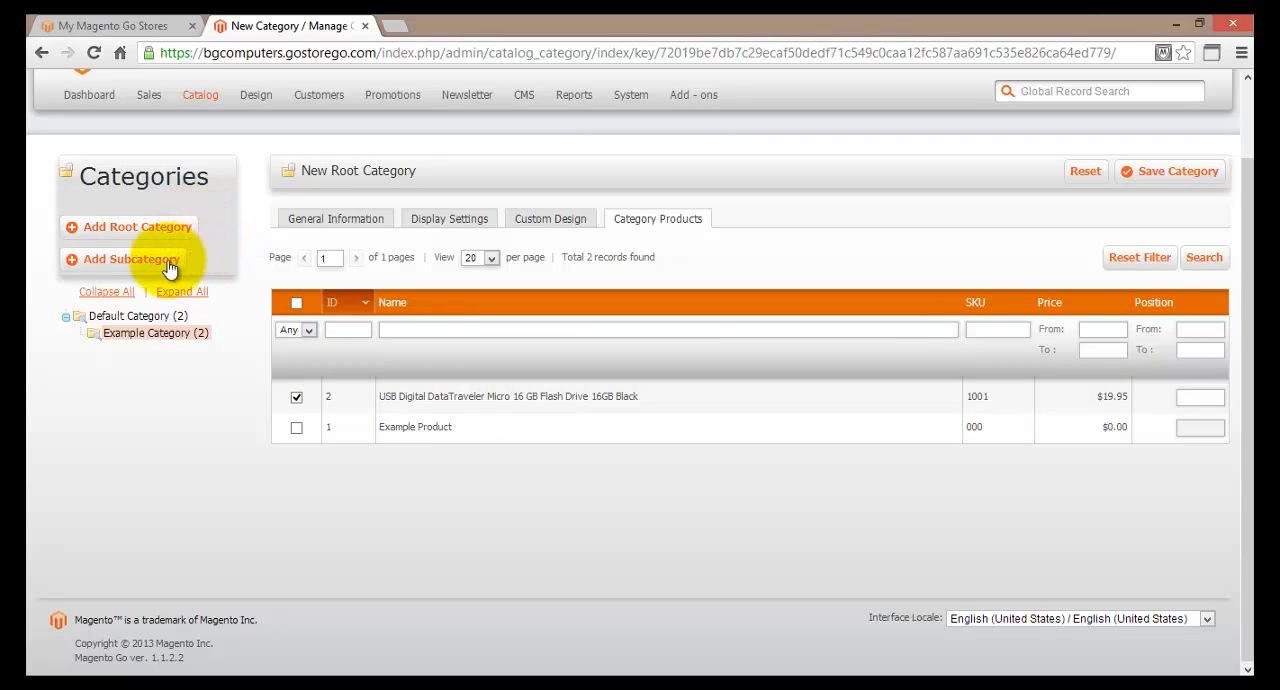
left_click(297, 397)
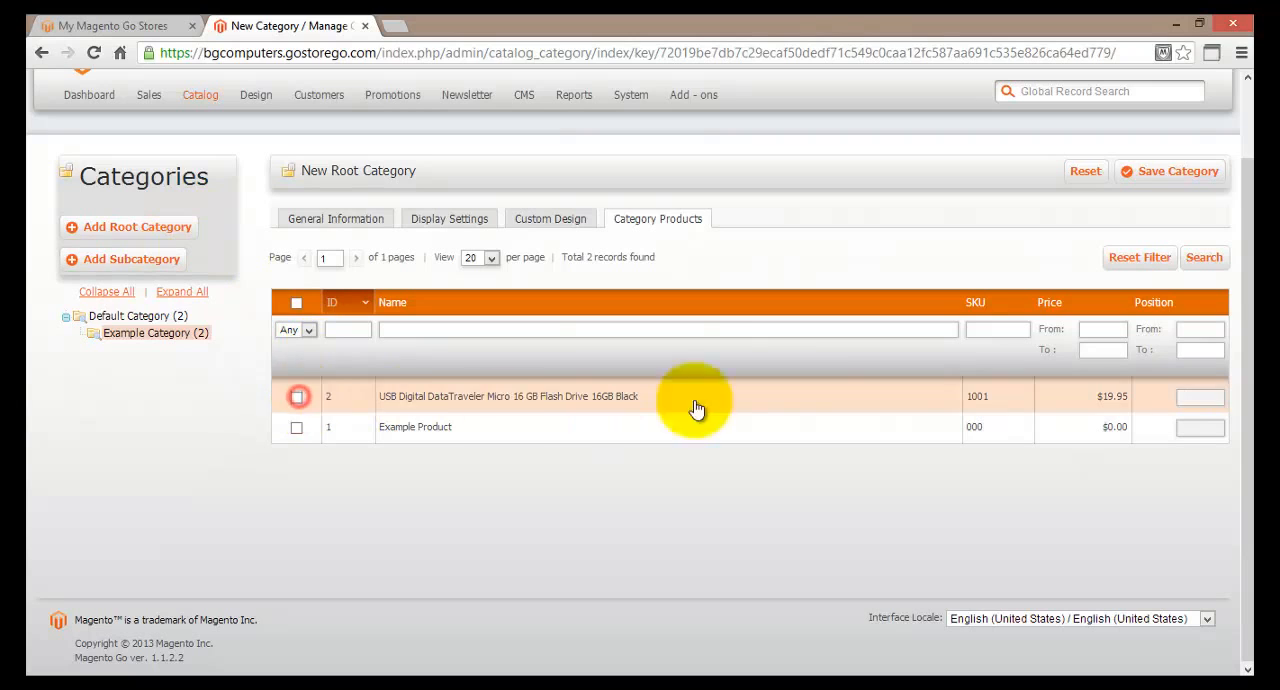
left_click(1172, 179)
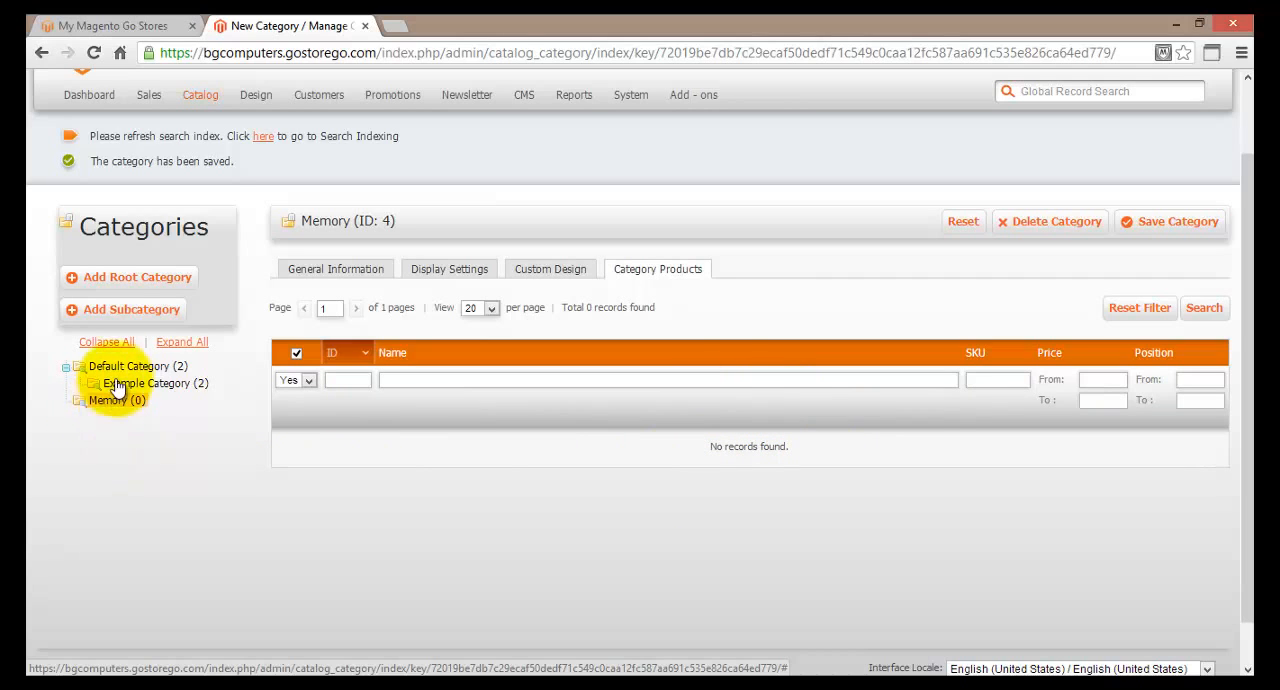
Add a subcategory under Memory named UBS flash memory and set Is Active to Yes.
left_click(117, 318)
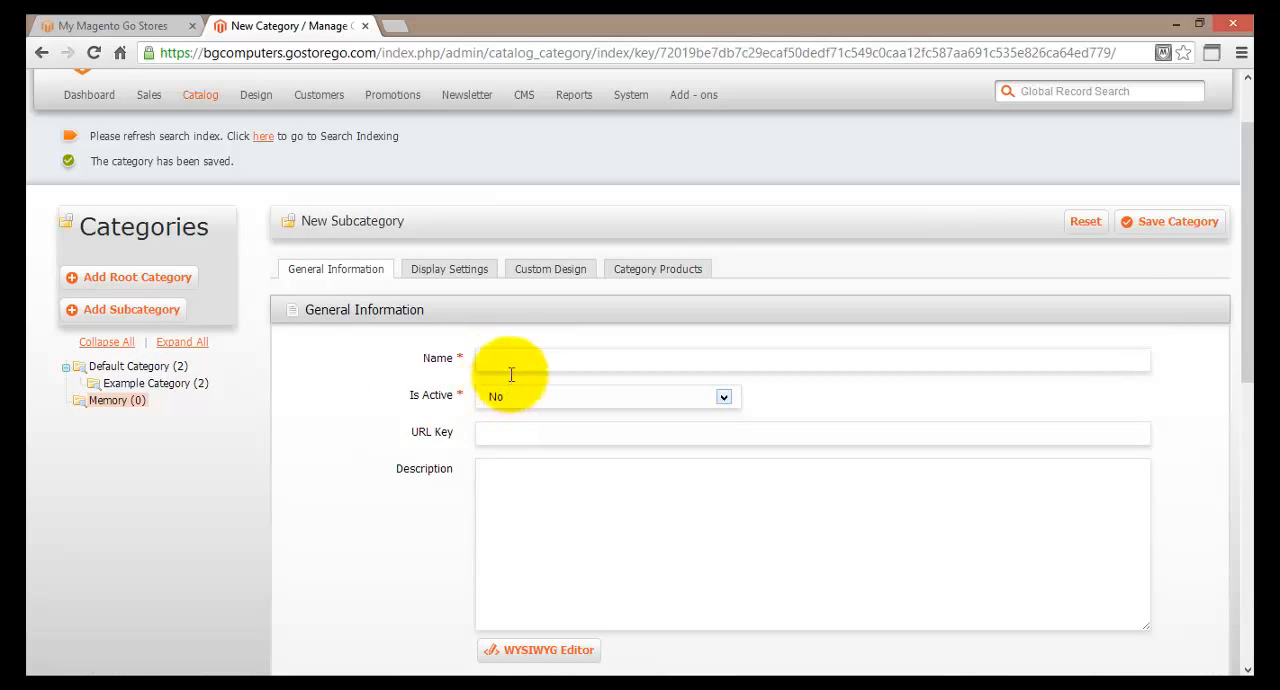
left_click(512, 364)
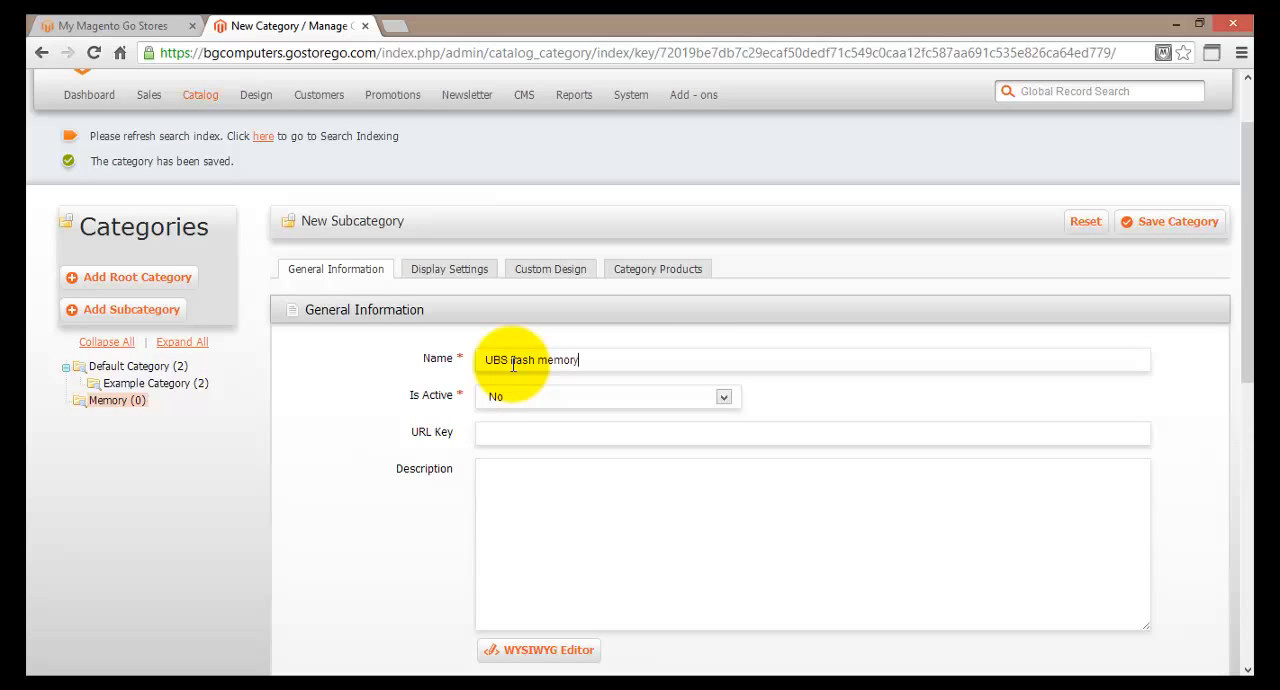
left_click(495, 398)
left_click(517, 414)
left_click(415, 486)
left_click(501, 434)
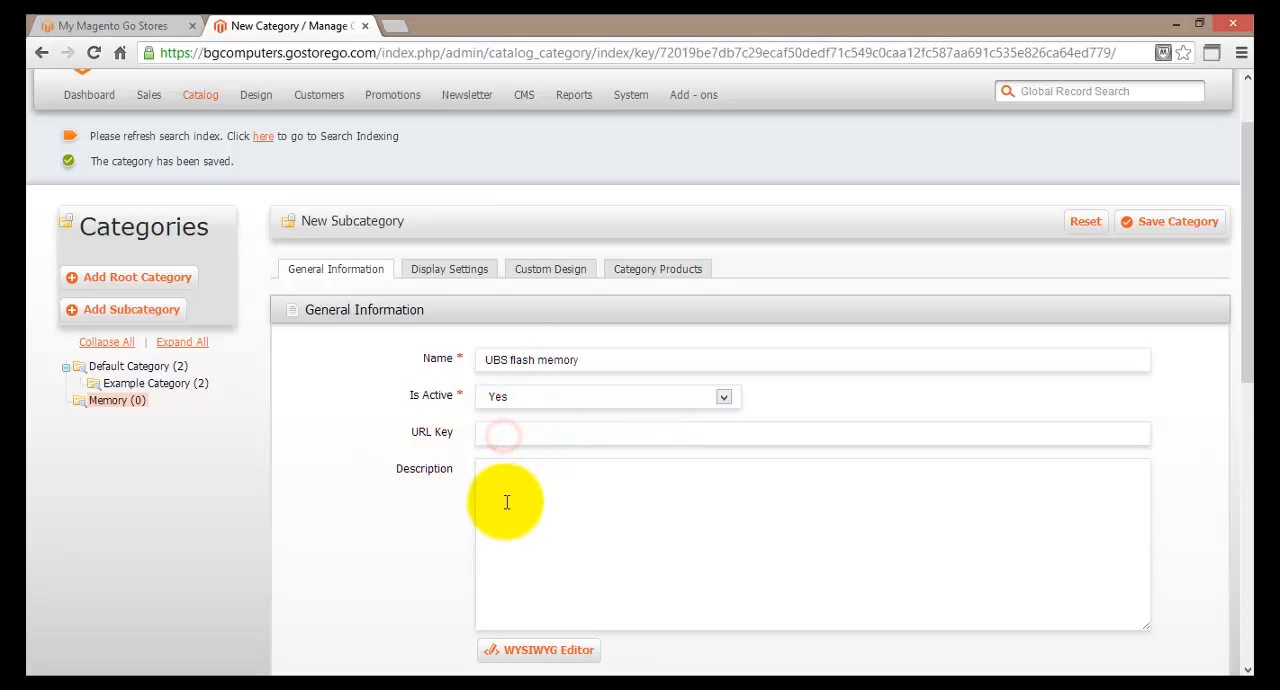
Review the subcategory's remaining general information fields, from Description down to Include in Navigation Menu.
scroll(507, 502, "down", 1)
scroll(507, 502, "down", 1)
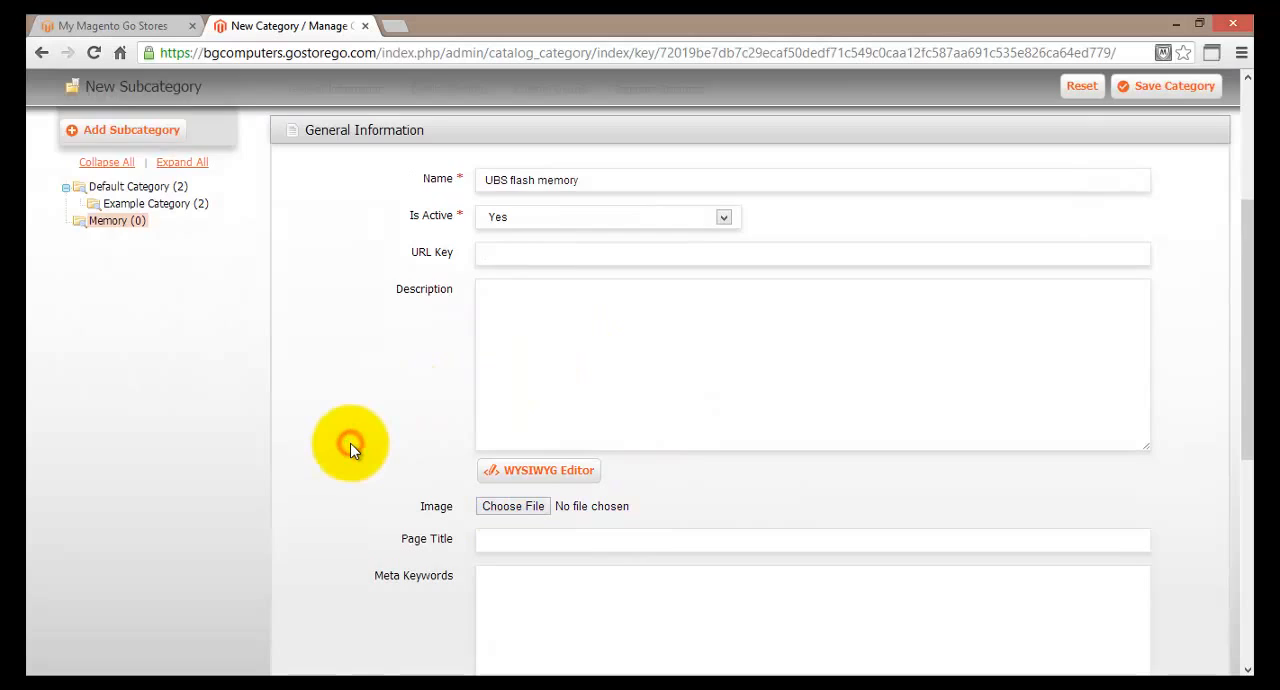
scroll(352, 450, "down", 5)
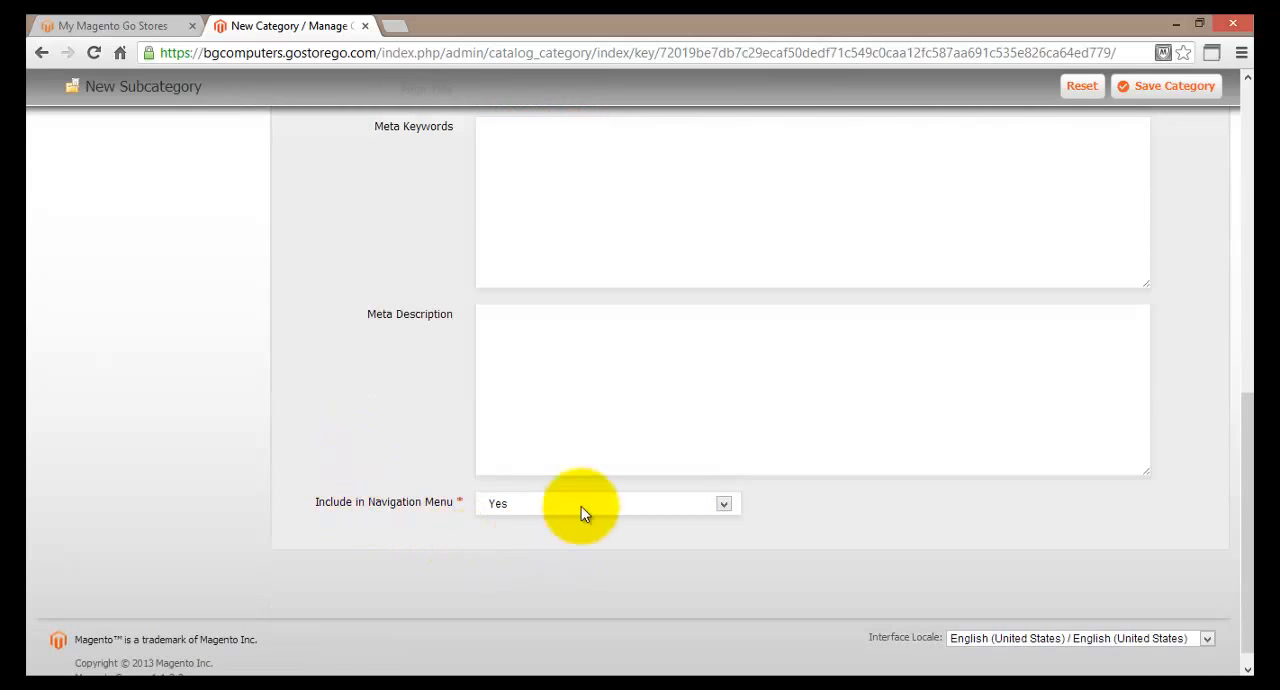
scroll(560, 505, "up", 4)
scroll(449, 434, "up", 1)
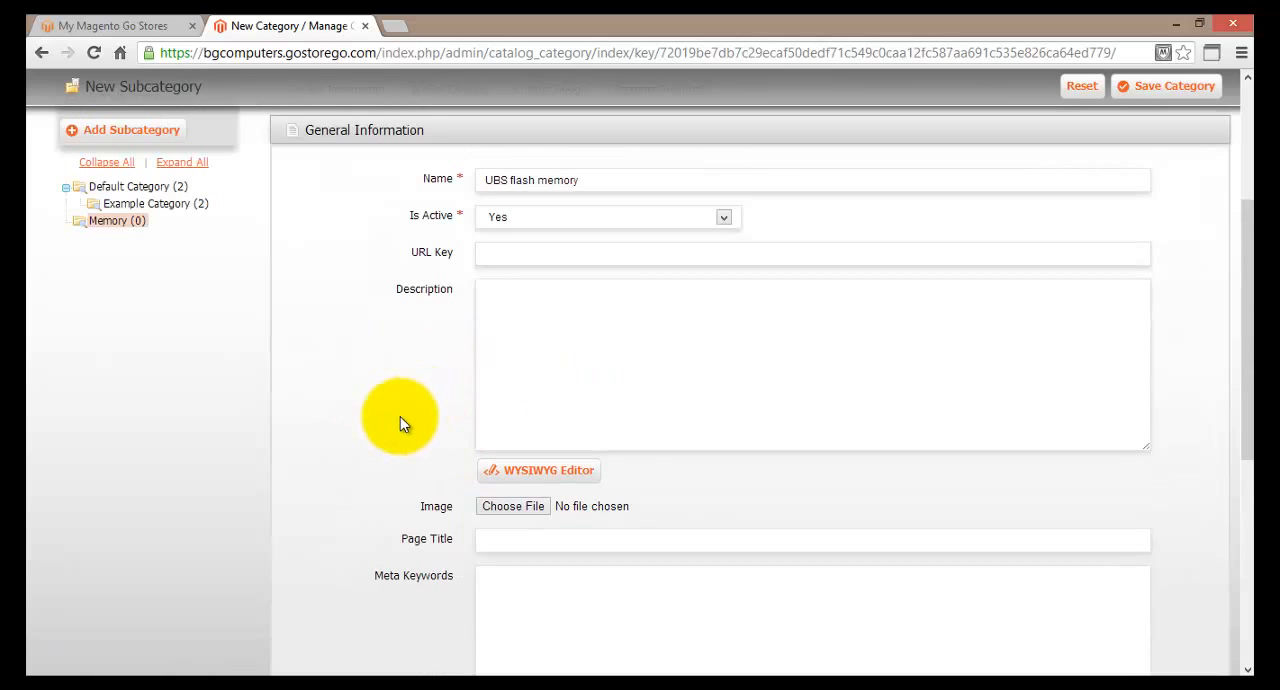
scroll(400, 418, "down", 1)
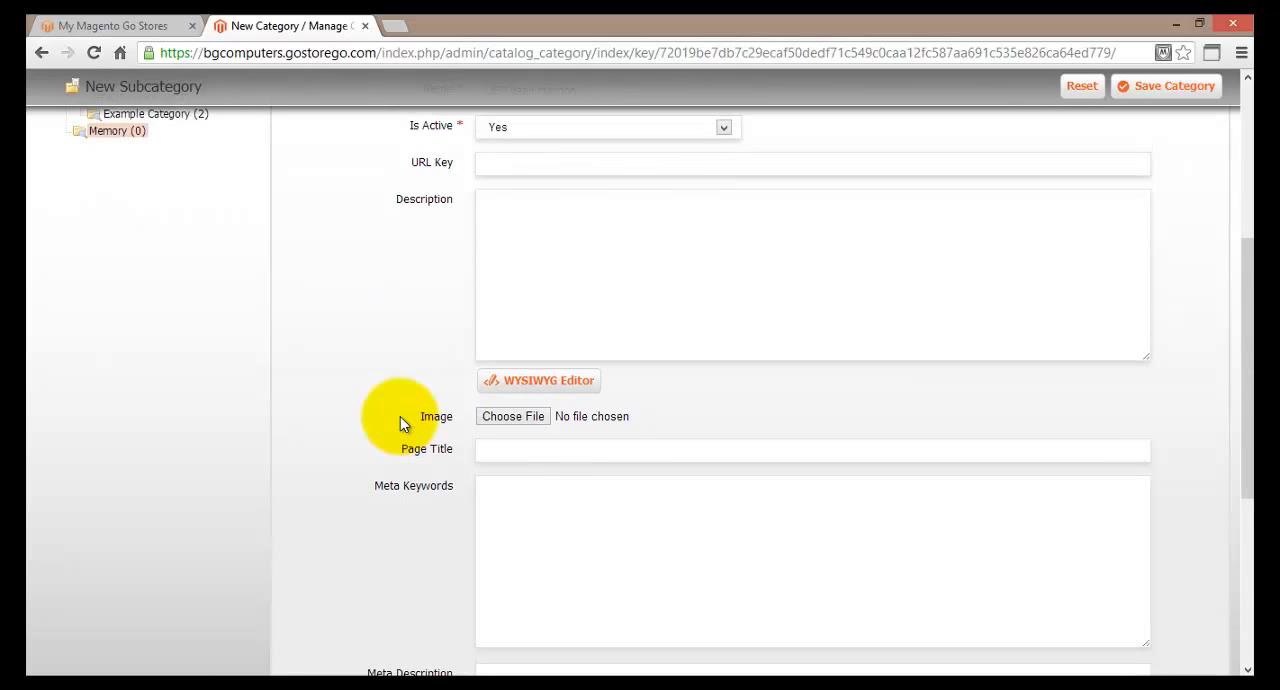
scroll(400, 423, "down", 1)
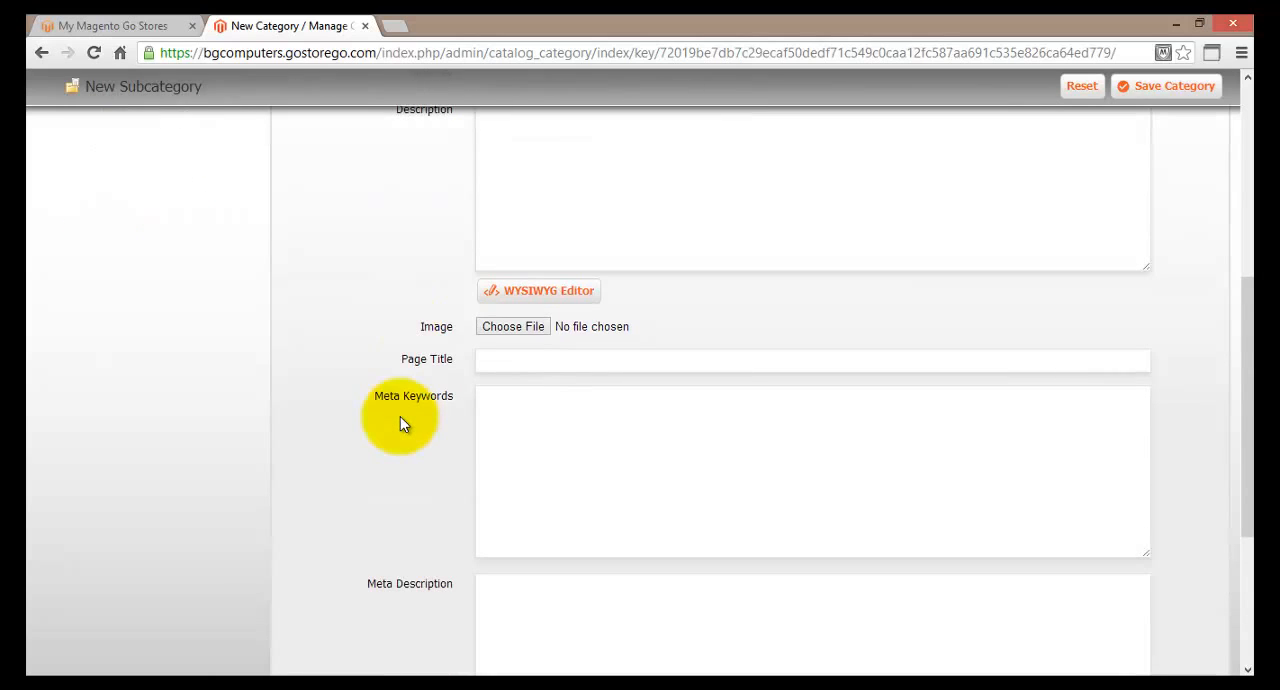
scroll(400, 418, "down", 3)
scroll(400, 418, "up", 4)
scroll(400, 416, "up", 5)
In the subcategory's custom design settings, set Apply To Products to Yes.
left_click(532, 334)
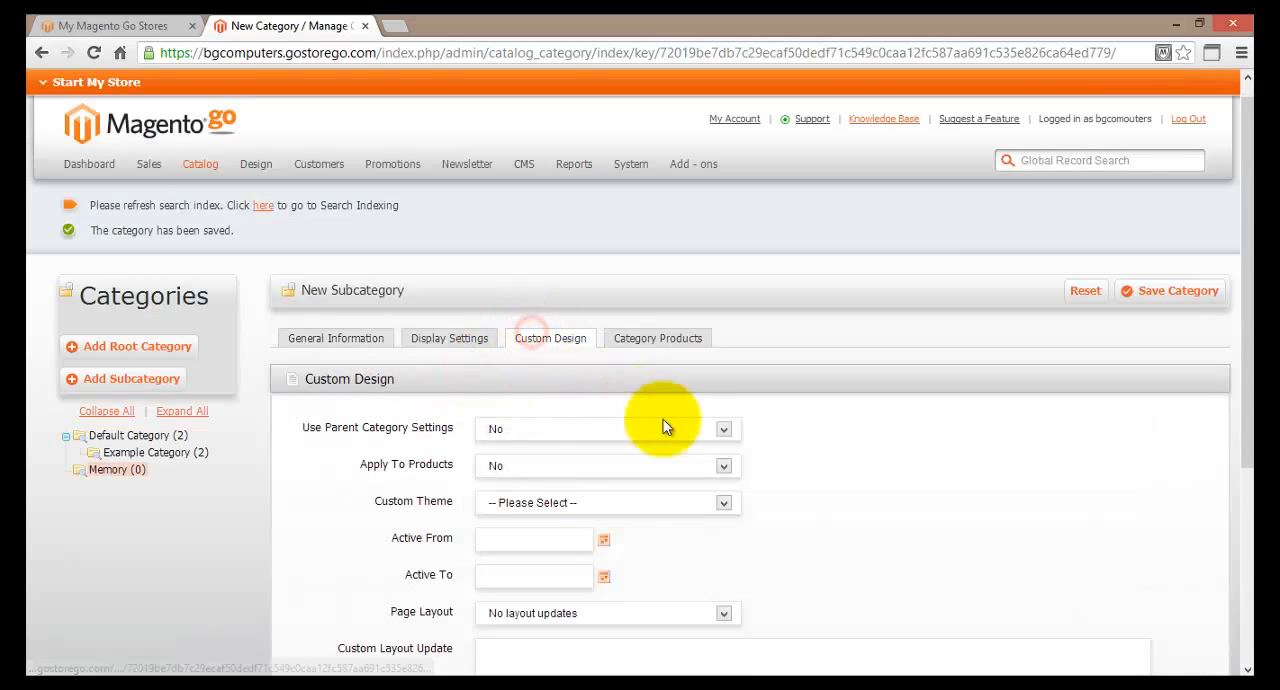
left_click(728, 465)
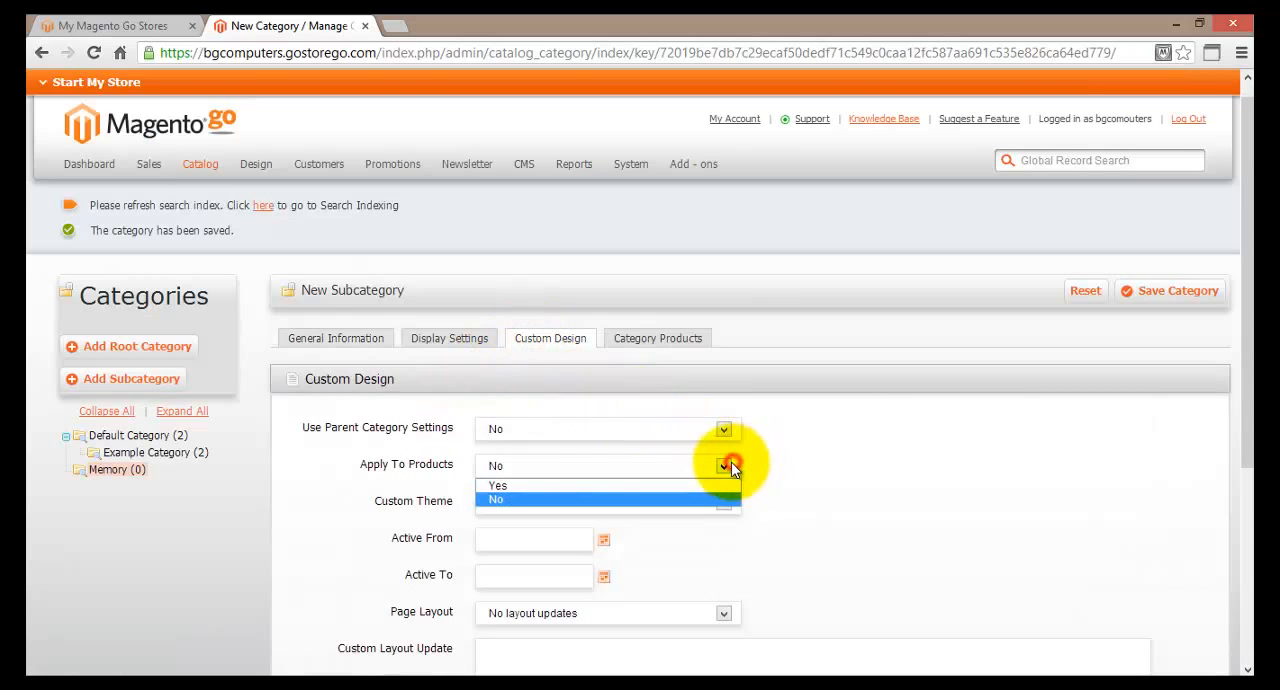
left_click(686, 485)
left_click(838, 508)
scroll(786, 492, "down", 1)
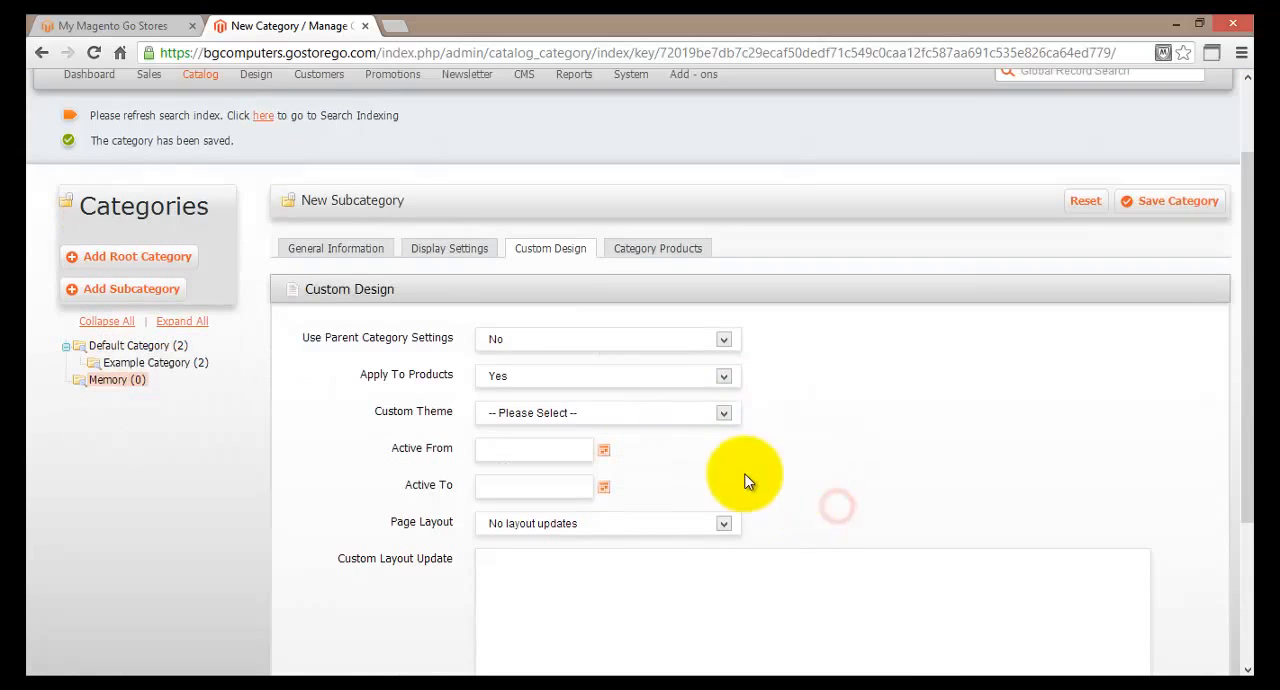
Set the subcategory's custom theme to Electronics and save the subcategory.
left_click(722, 414)
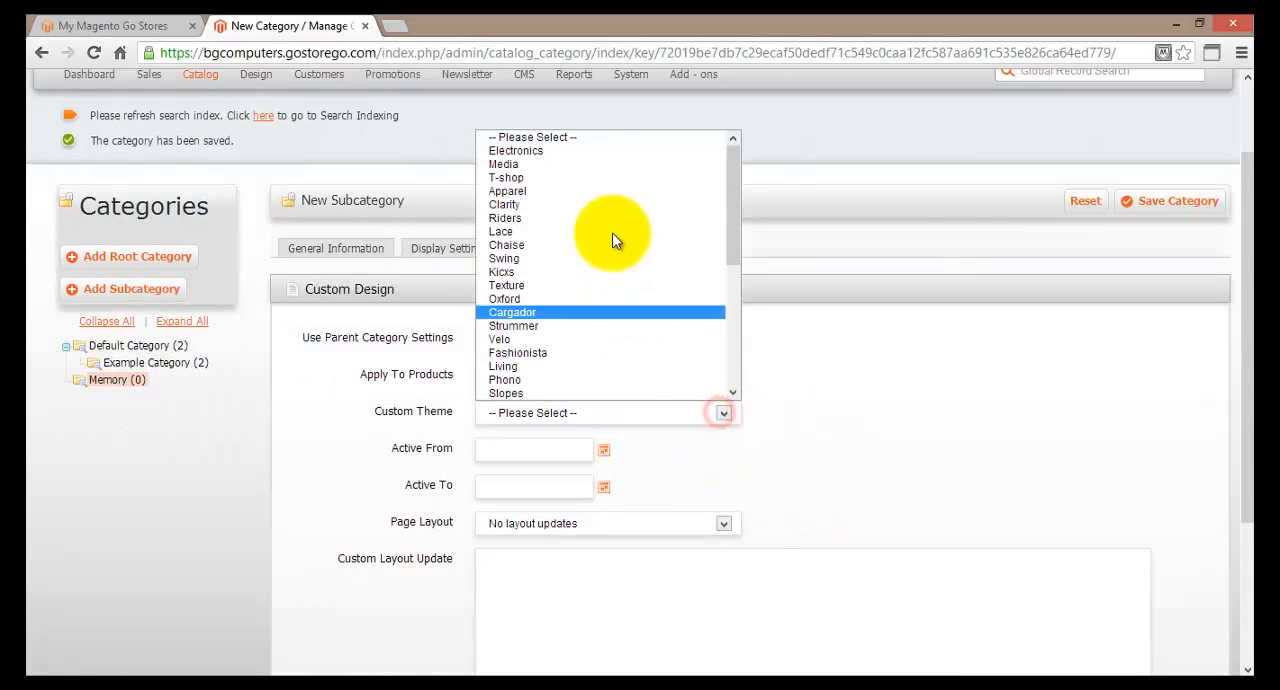
left_click(559, 148)
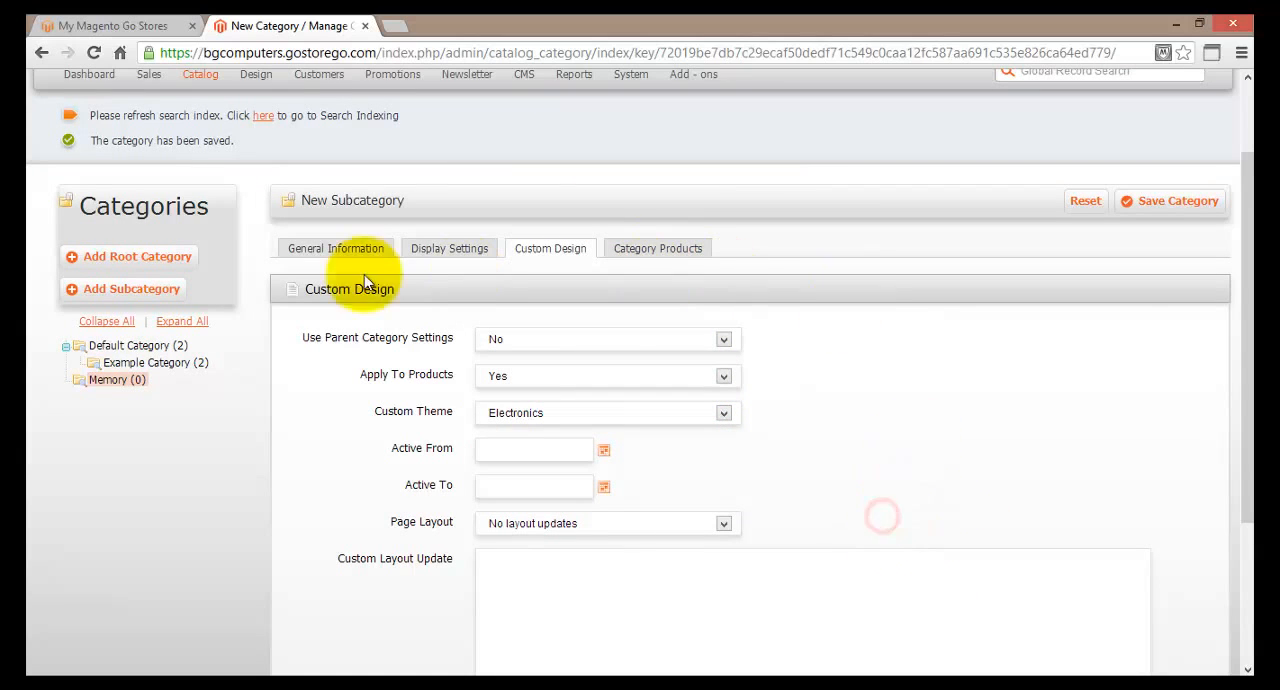
left_click(1126, 211)
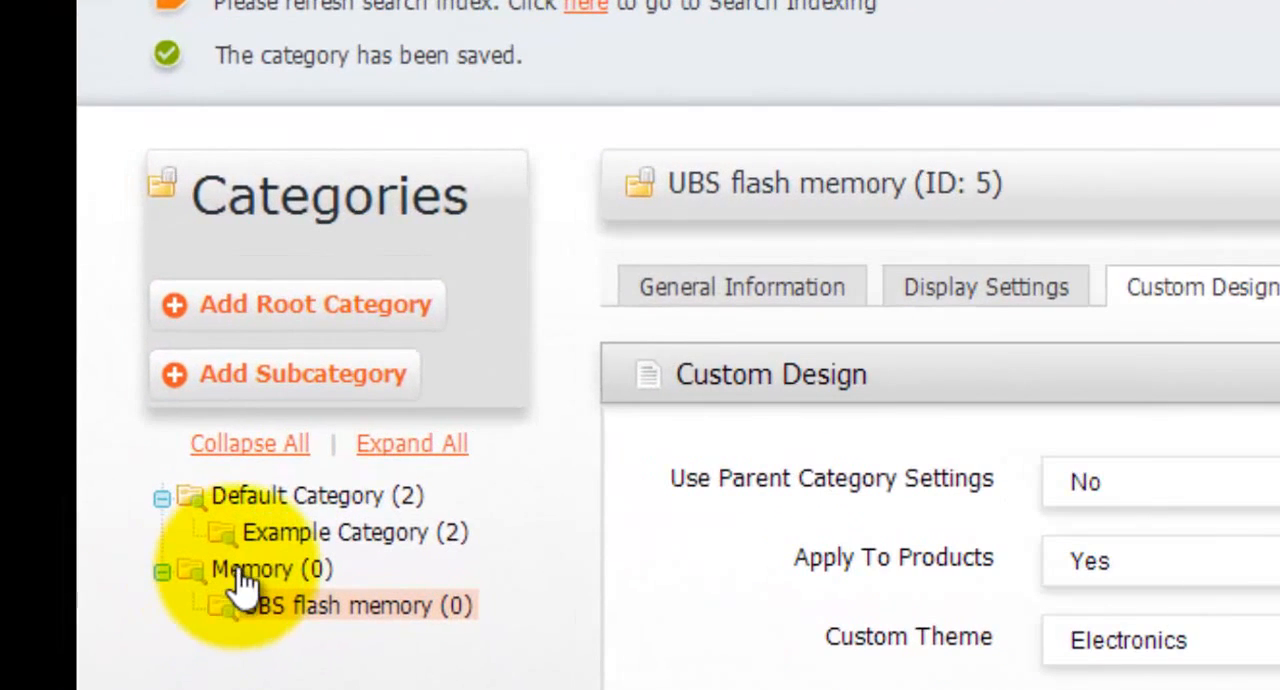
Review the custom design settings of the Memory category and its UBS flash memory subcategory.
left_click(248, 572)
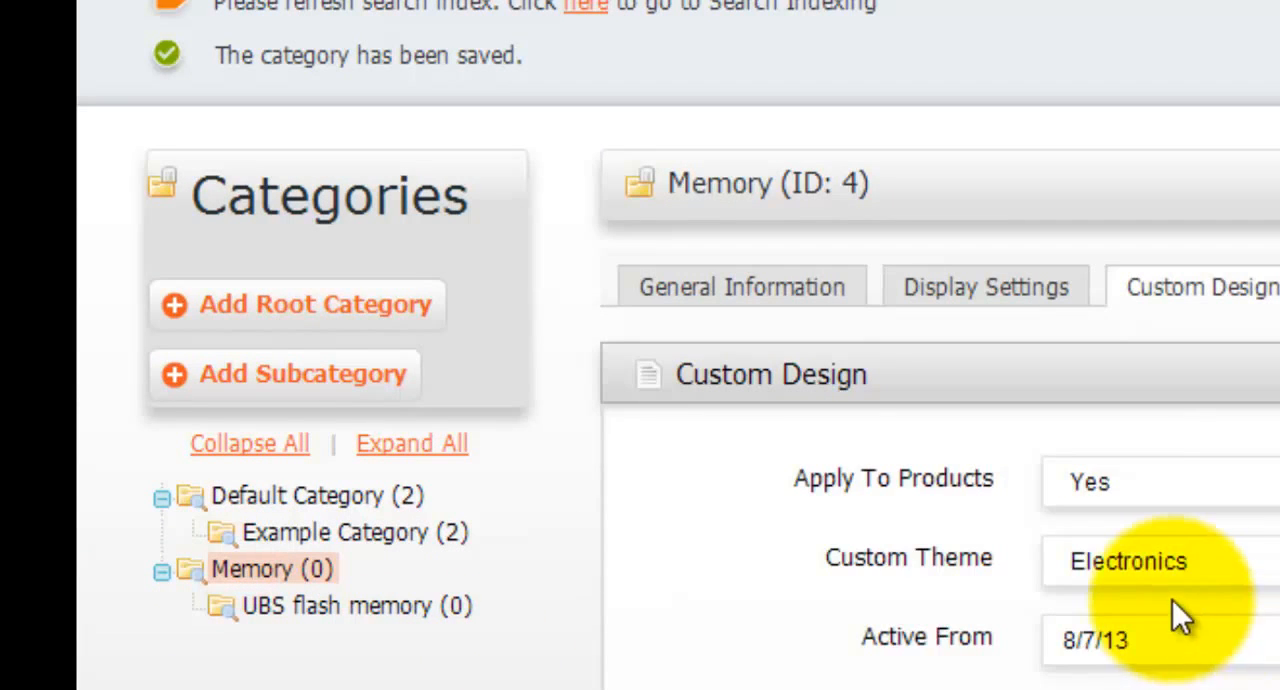
left_click(280, 608)
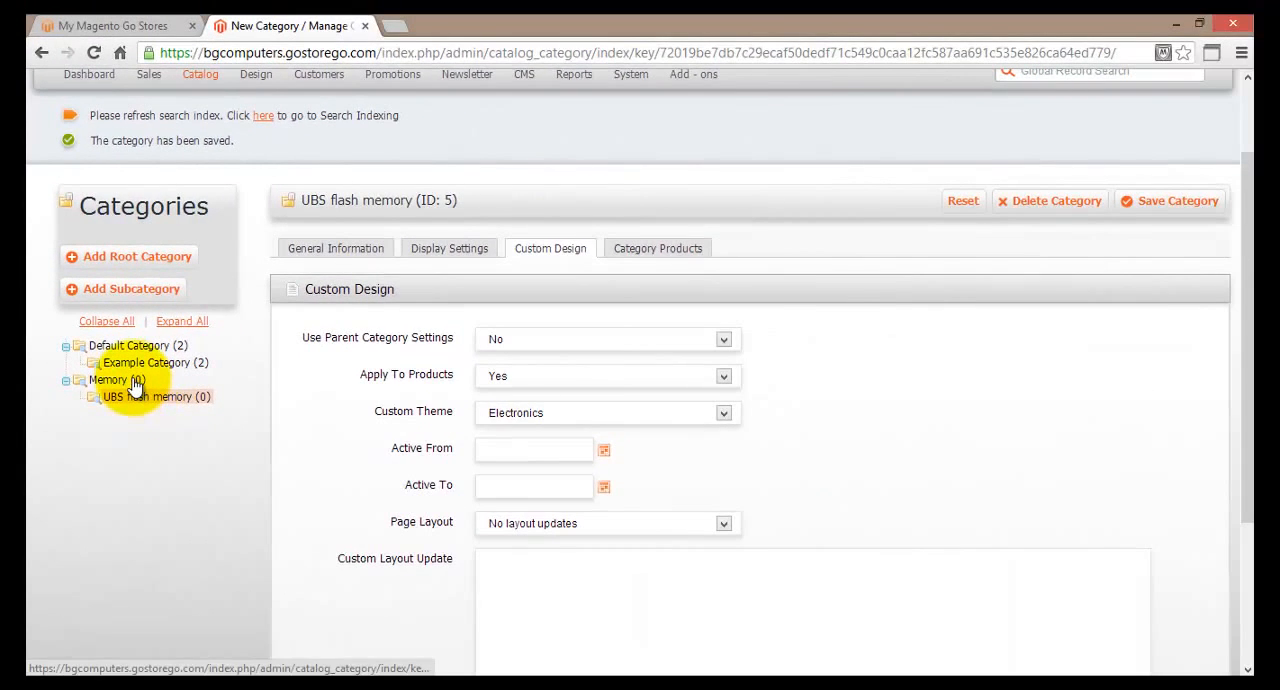
Delete Example Product from the store's product catalog and confirm the deletion.
scroll(135, 385, "up", 2)
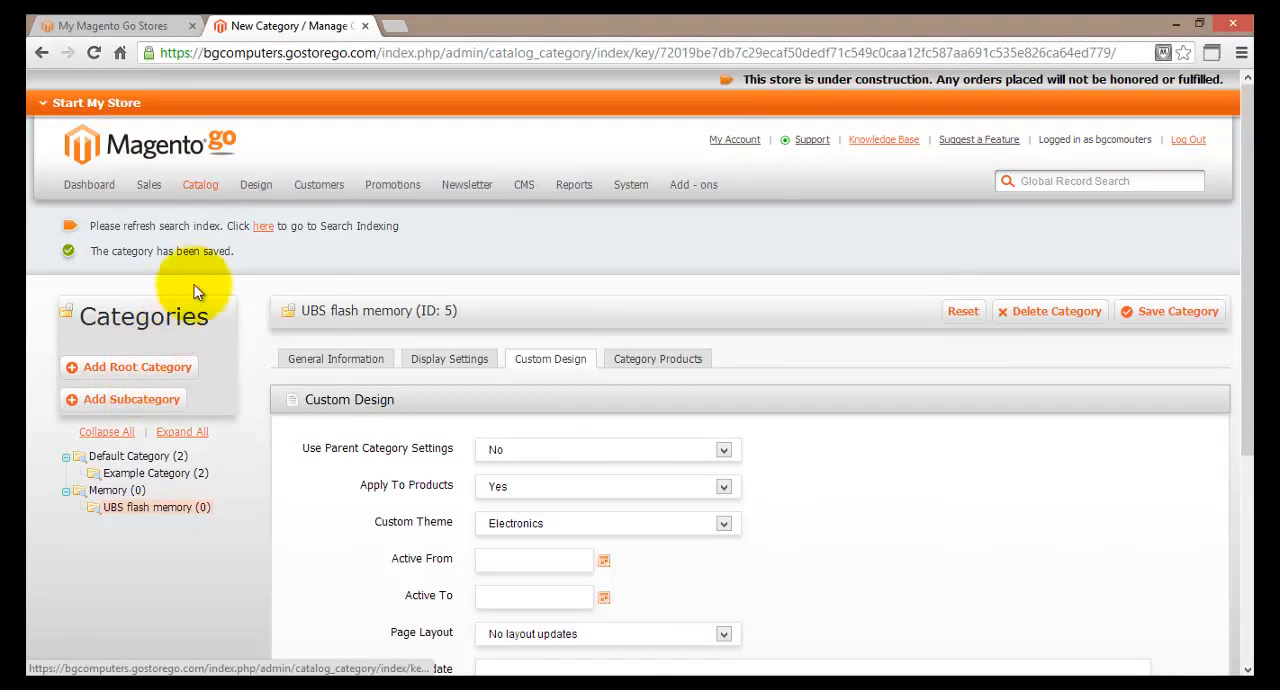
mouse_move(203, 188)
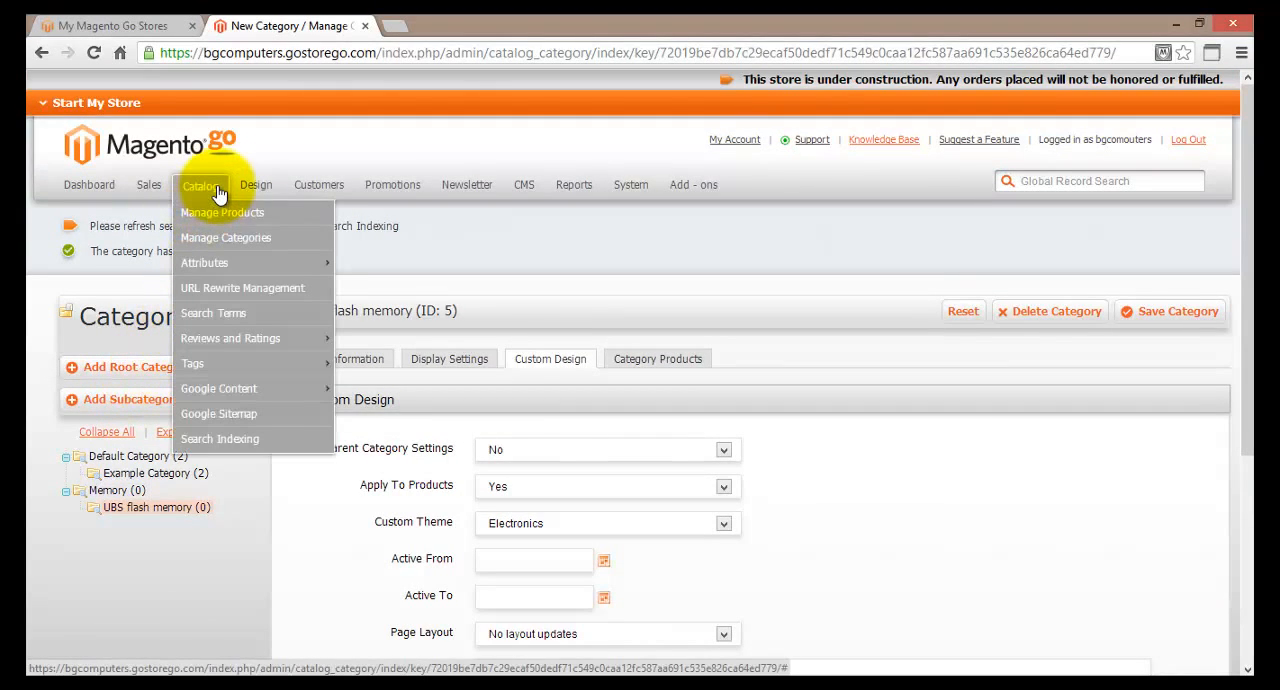
left_click(313, 221)
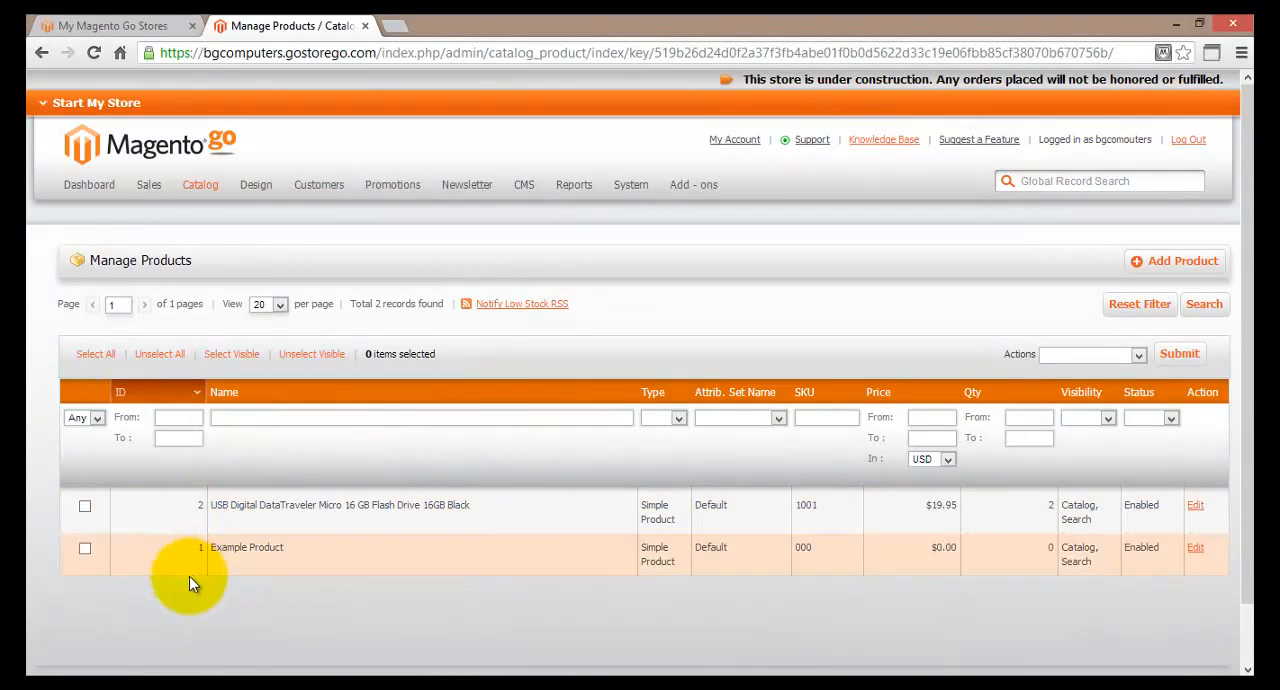
left_click(270, 560)
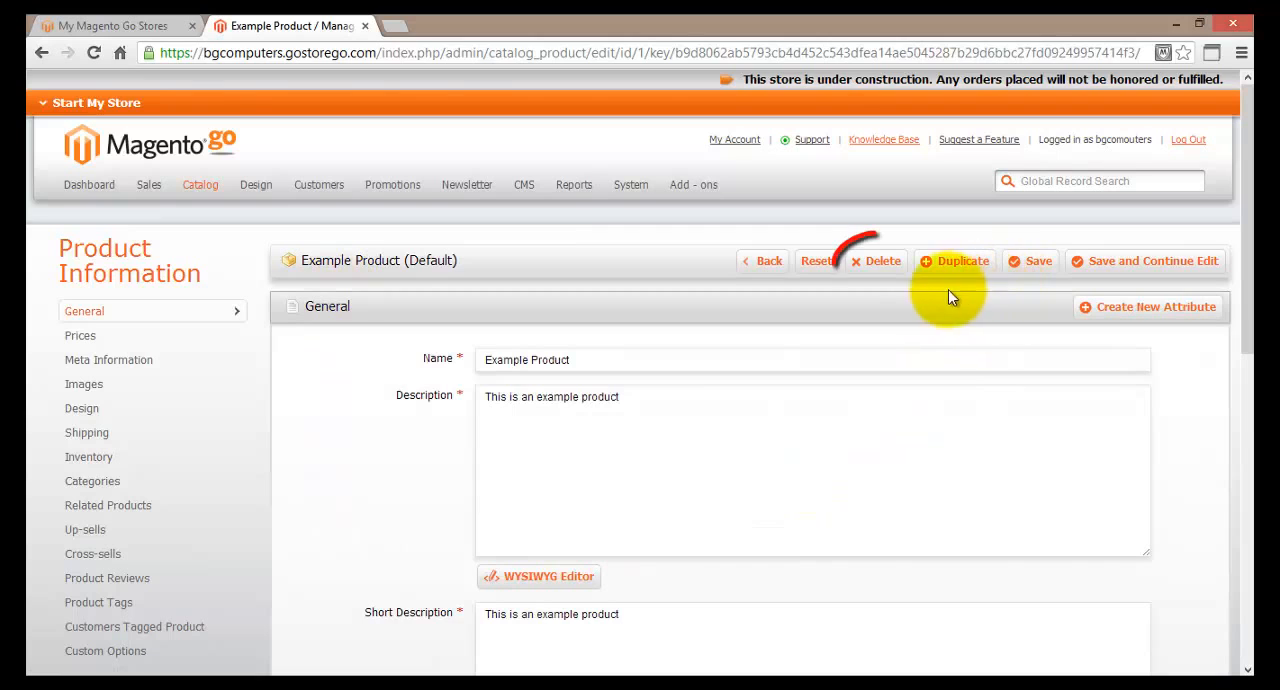
left_click(883, 264)
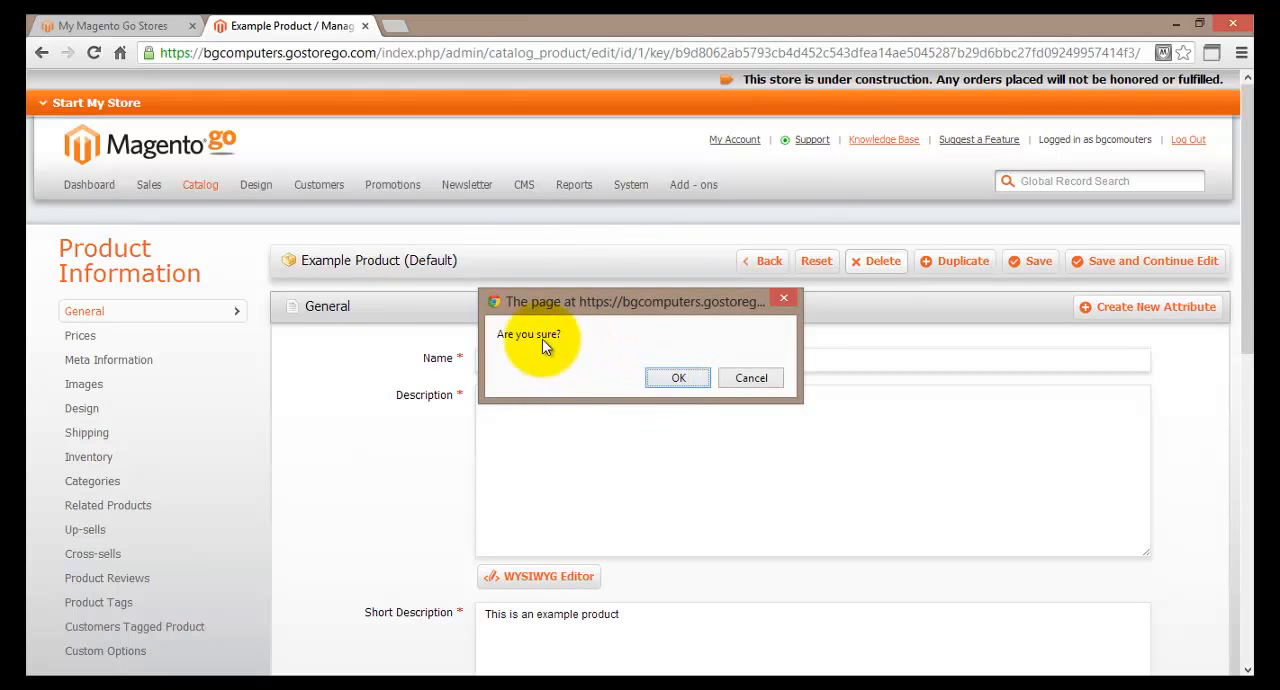
left_click(672, 380)
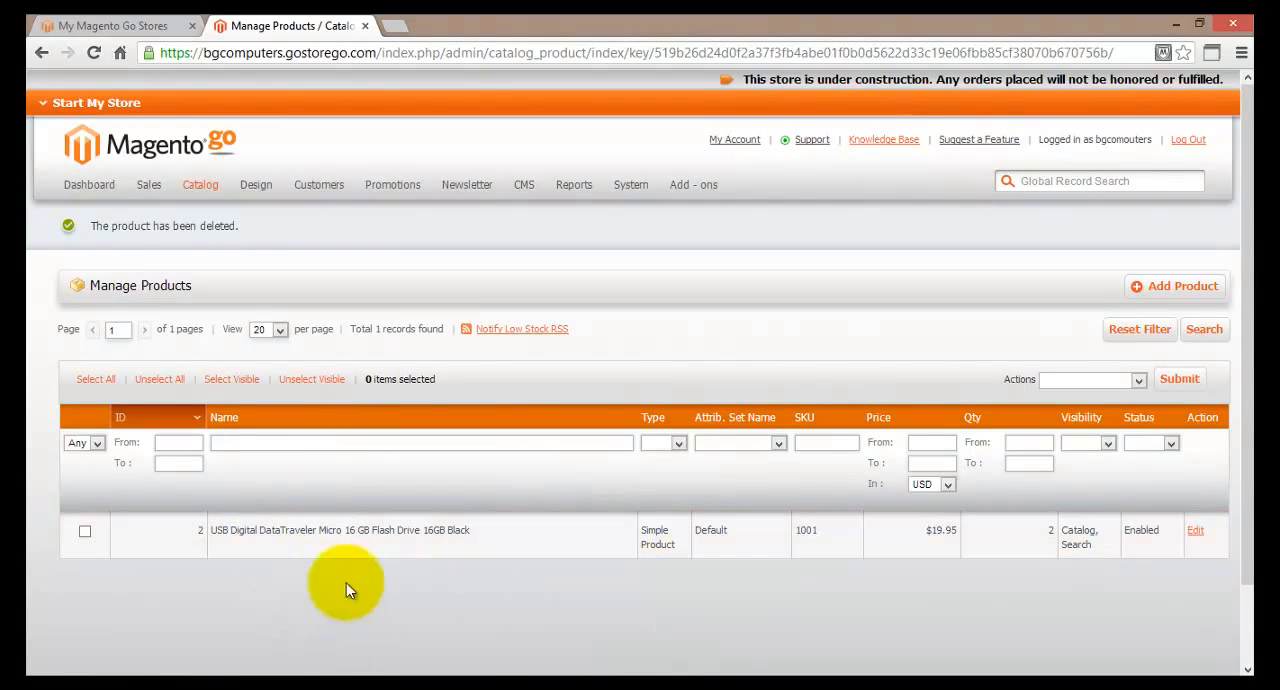
Reassign the USB Digital DataTraveler flash drive from Default Category and Example Category to Memory and UBS flash memory, and save the product.
left_click(303, 537)
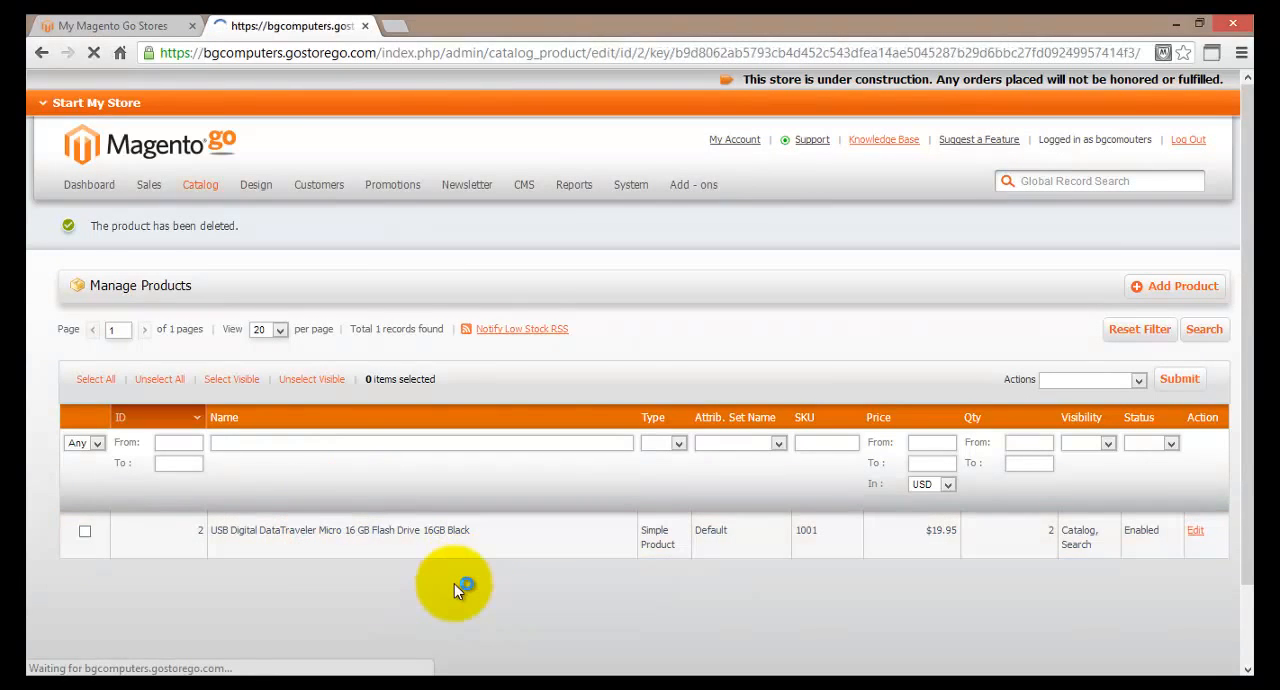
scroll(390, 362, "down", 1)
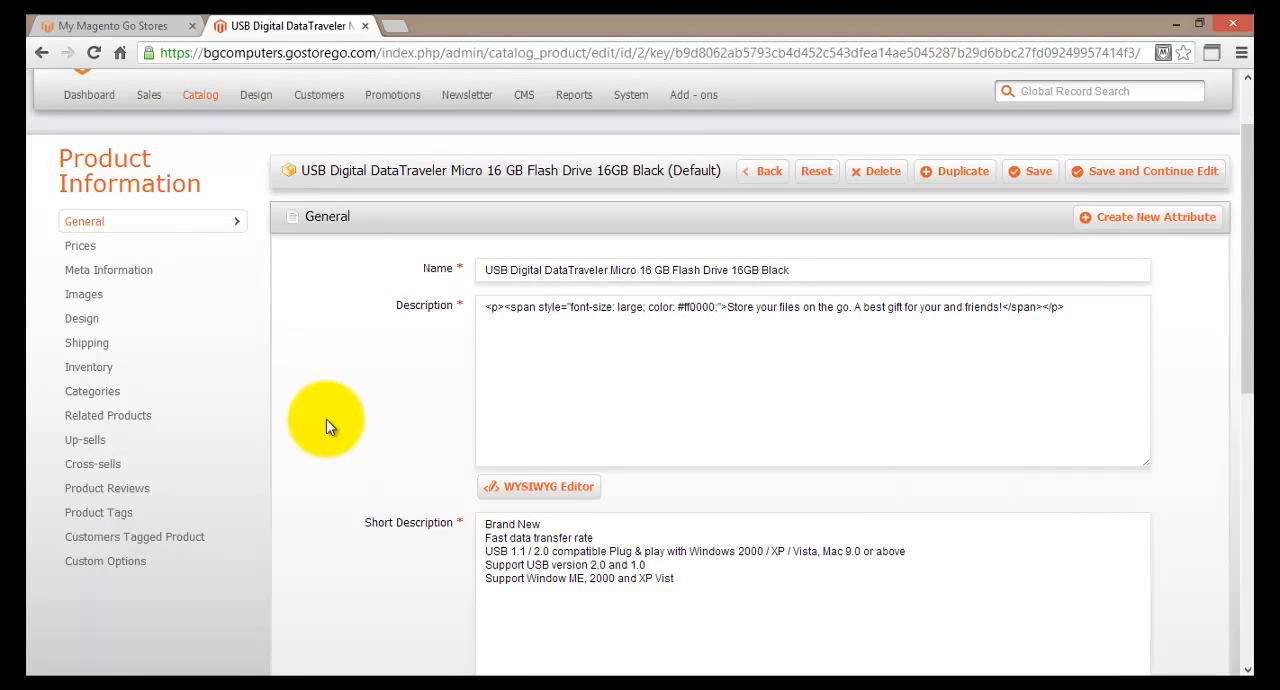
left_click(160, 398)
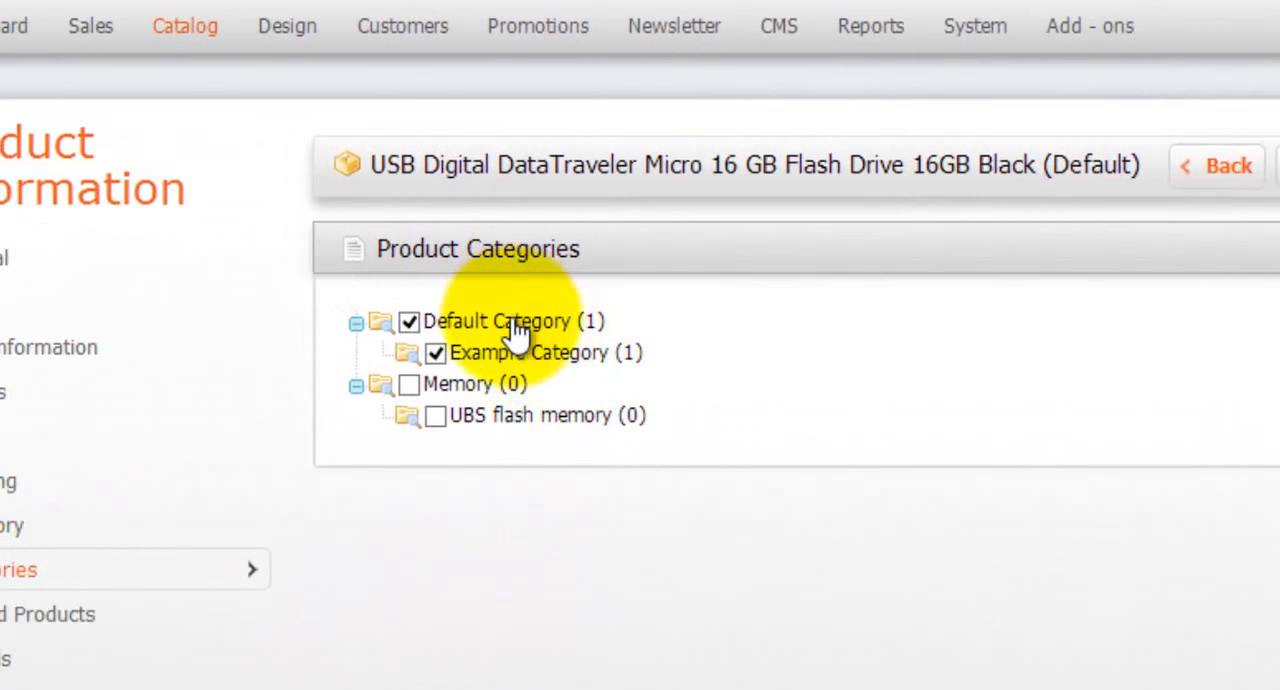
left_click(409, 320)
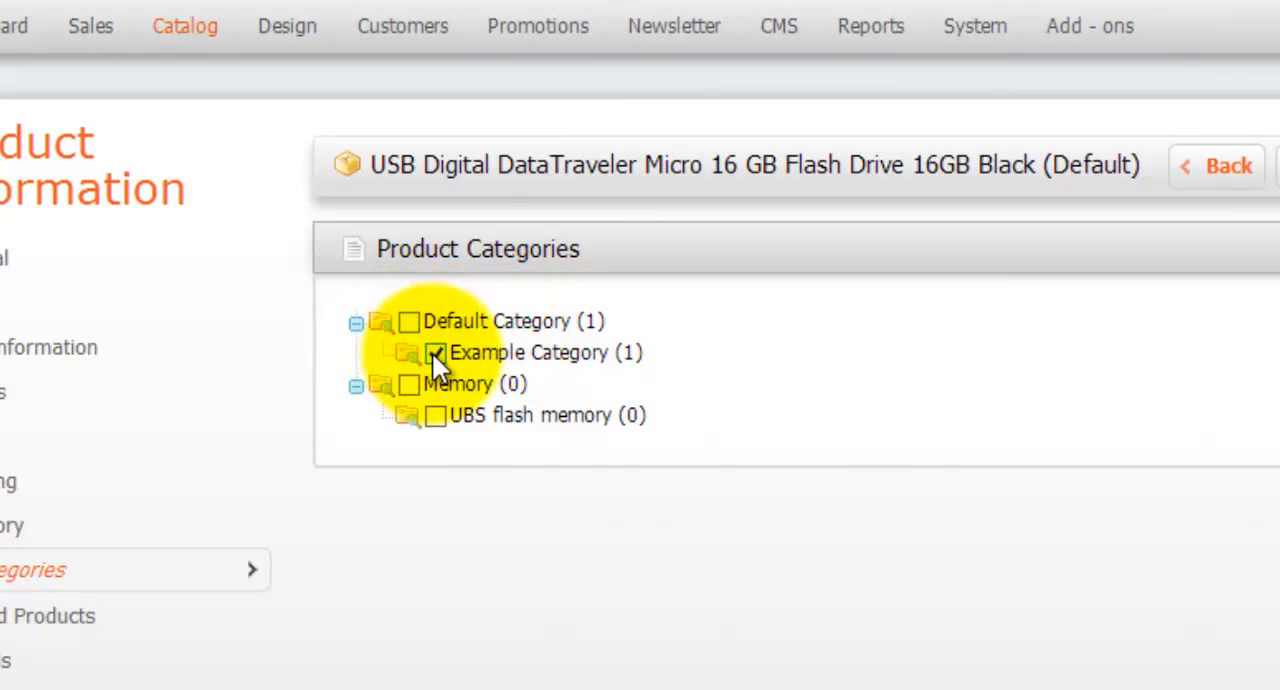
left_click(432, 354)
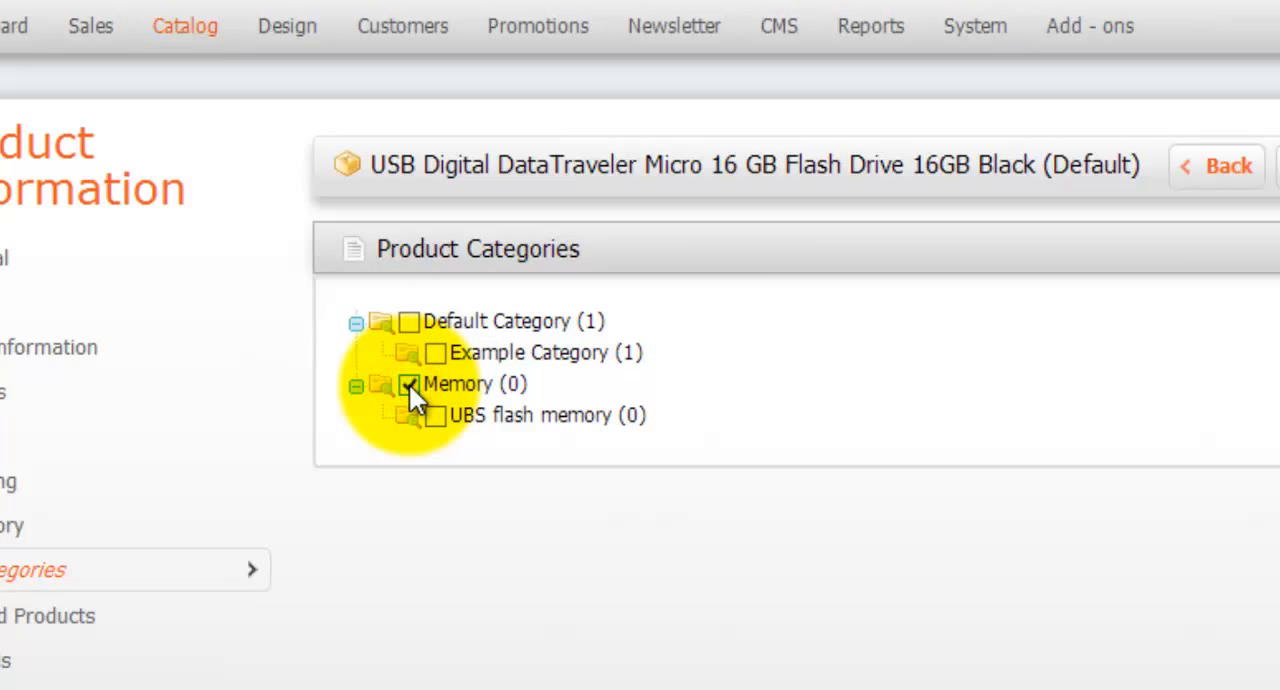
left_click(432, 416)
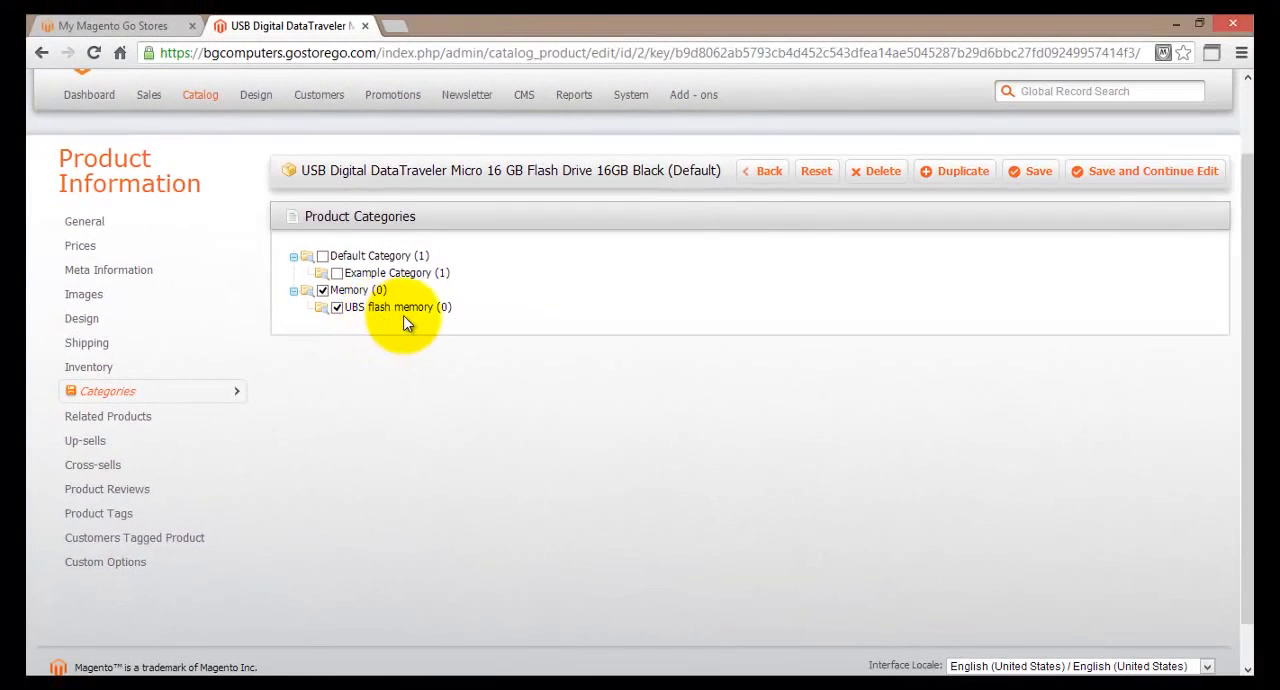
left_click(1168, 183)
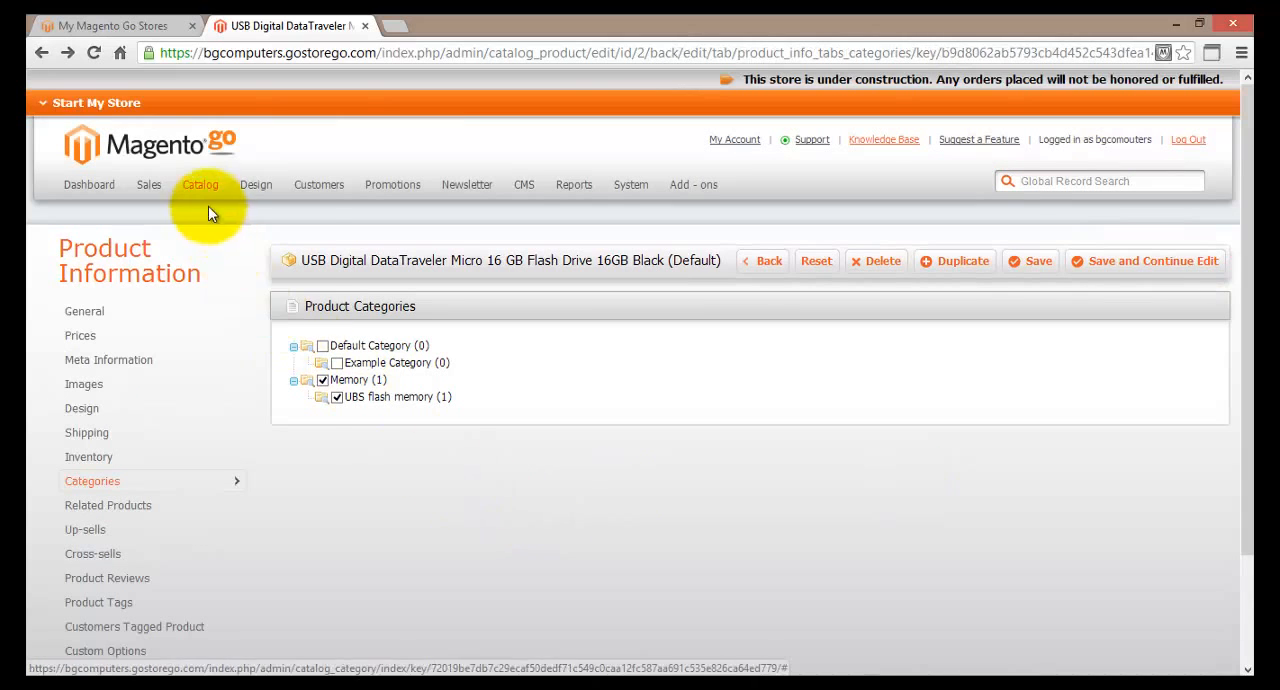
Correct the name of the UBS flash memory subcategory under Memory to USB flash memory and save the category.
mouse_move(203, 188)
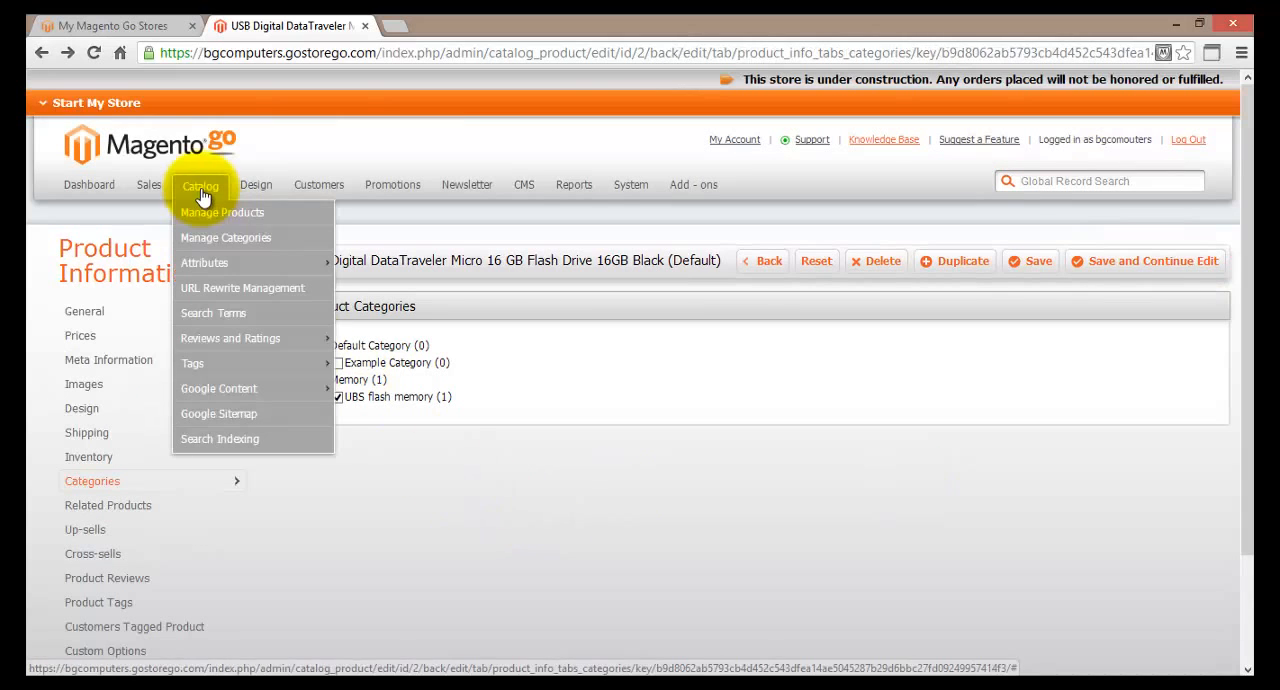
left_click(309, 239)
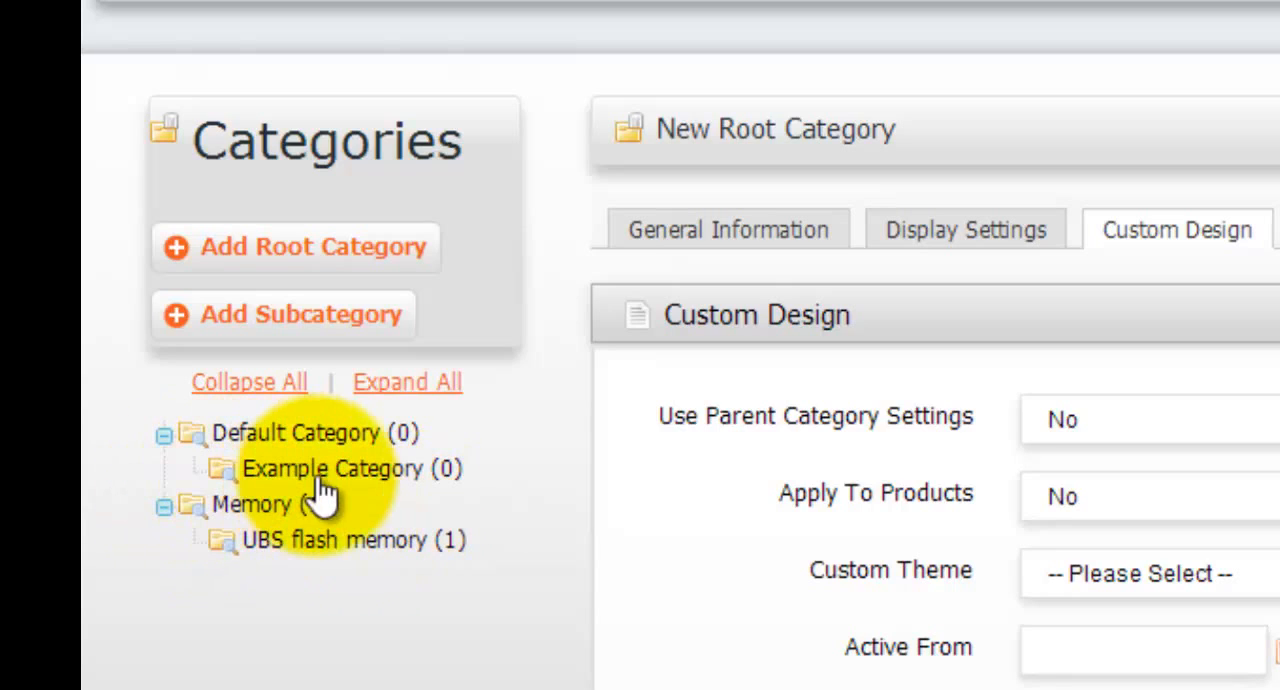
left_click(262, 545)
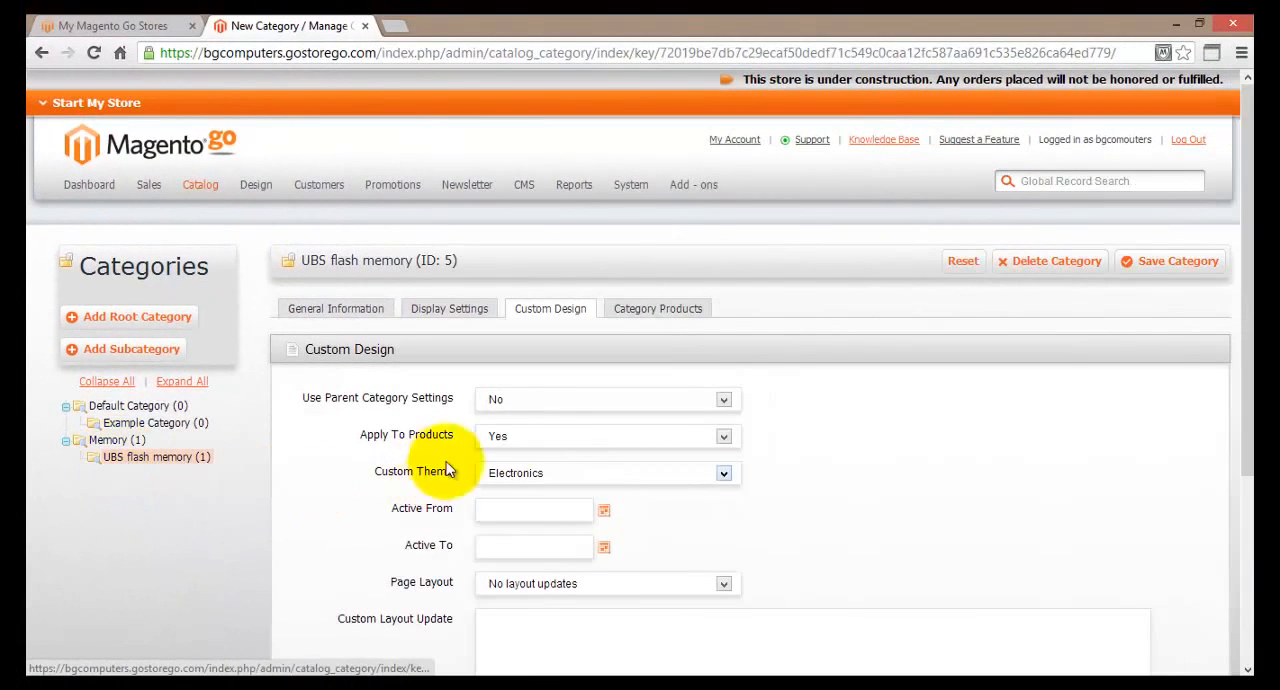
left_click(336, 312)
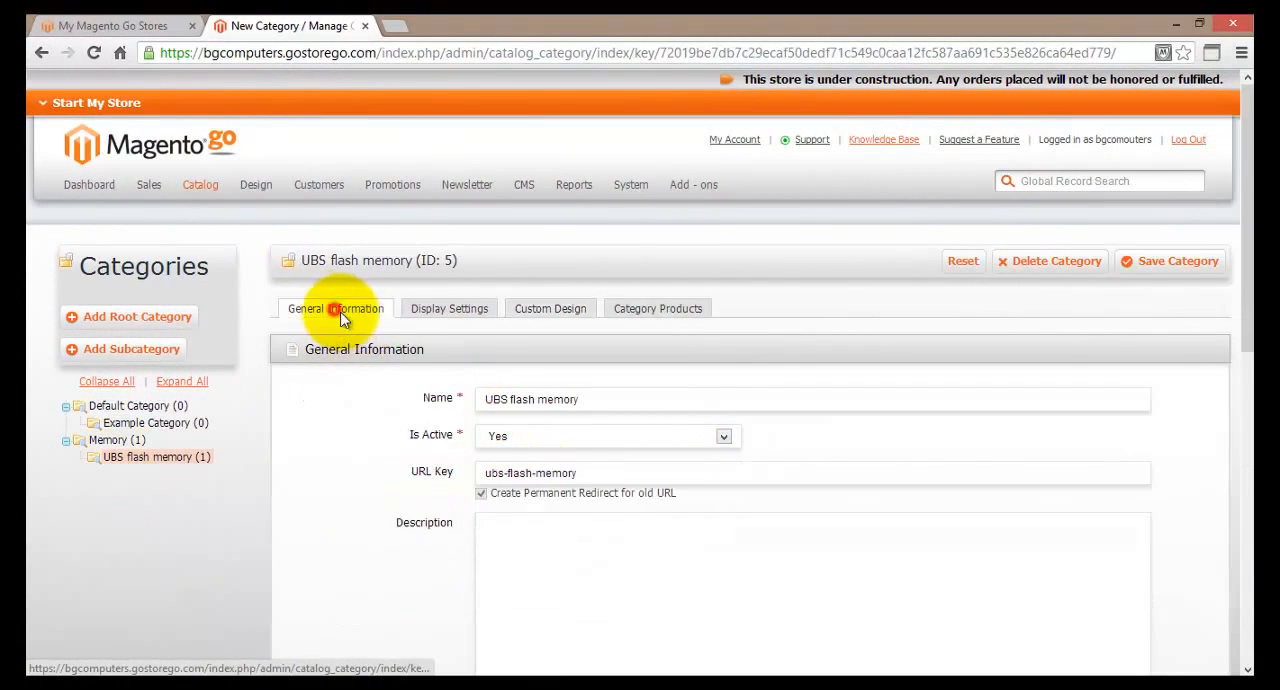
left_click(495, 399)
key("Delete")
key("Right")
type("B")
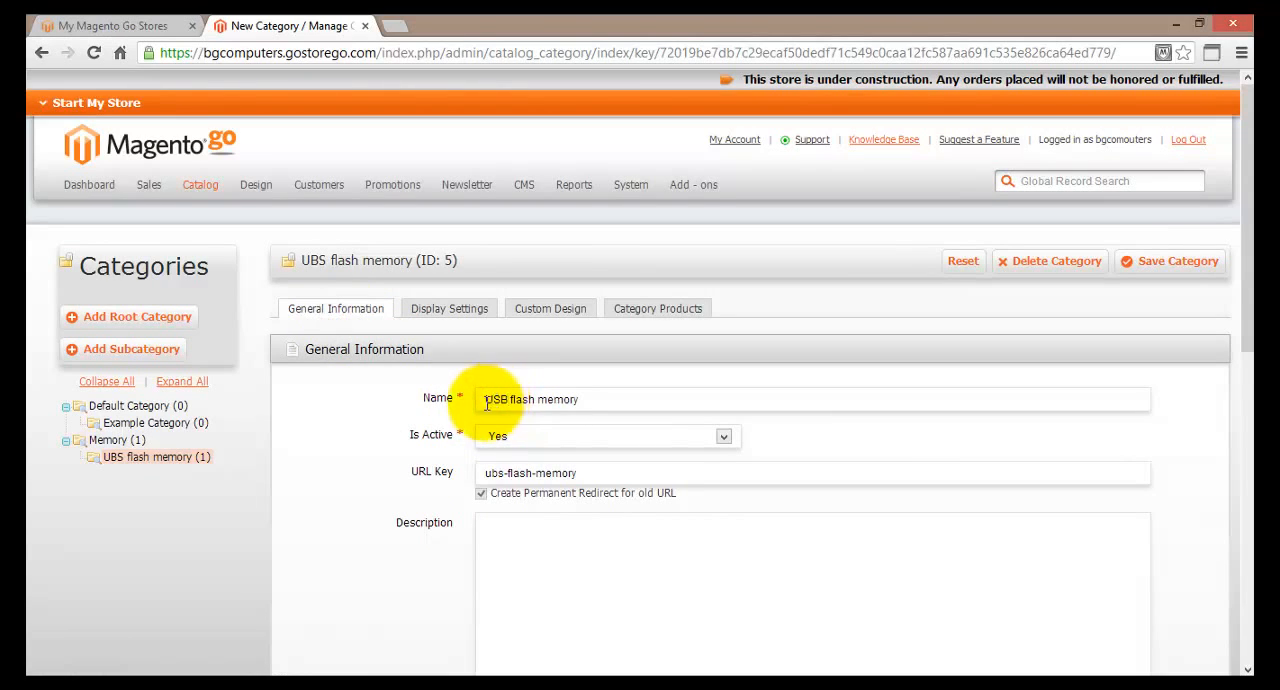
left_click(1178, 262)
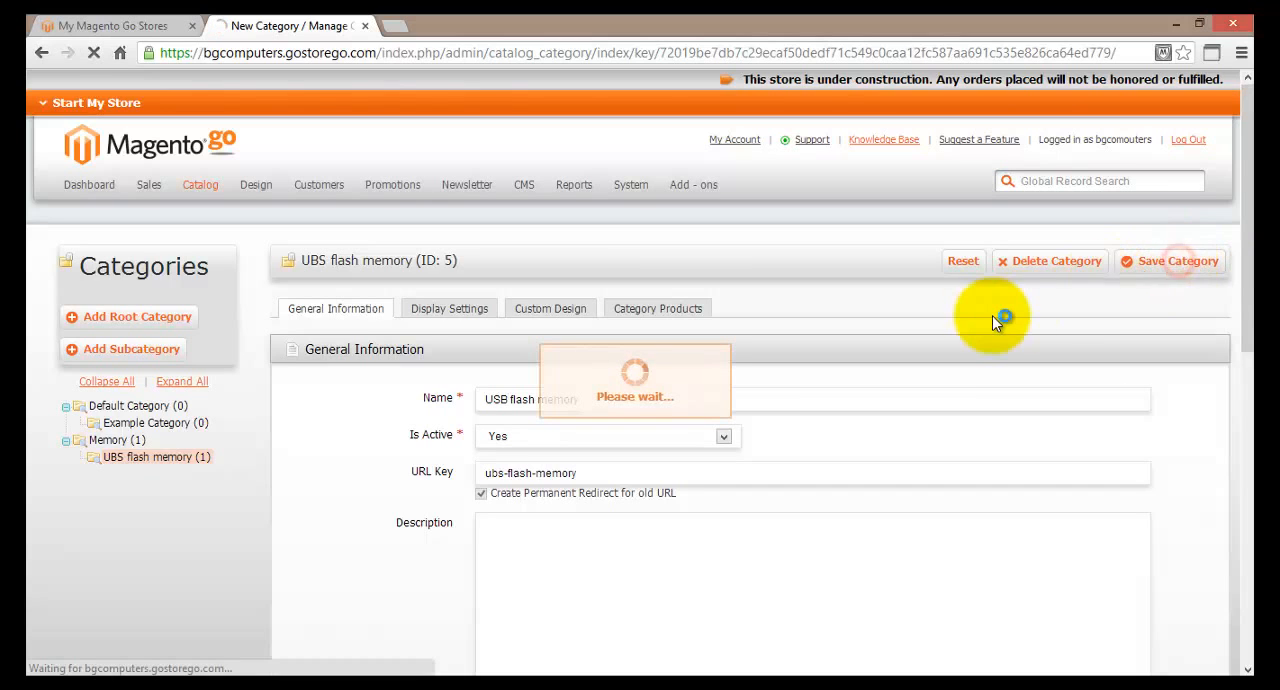